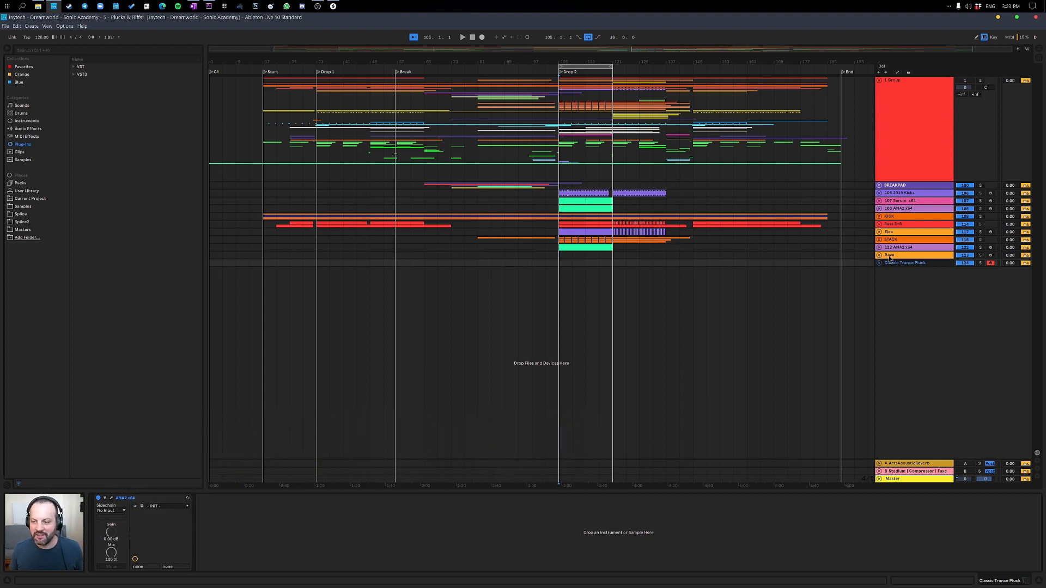
Expand the Rave track and play the arrangement from the start of Drop 2.
{"action": "left_click", "coordinate": [879, 256]}
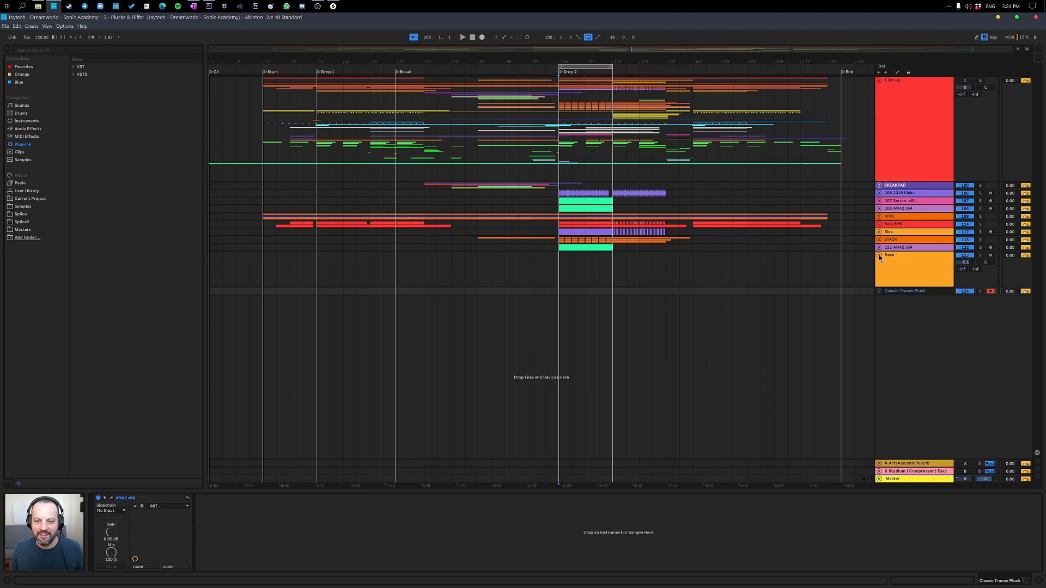
{"action": "left_click", "coordinate": [560, 267]}
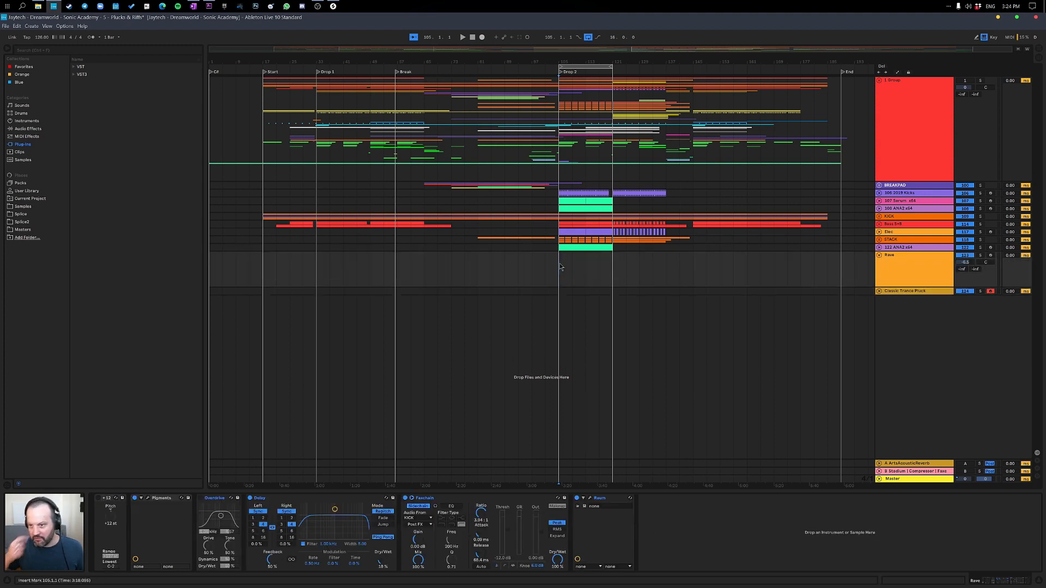
{"action": "key", "text": "space"}
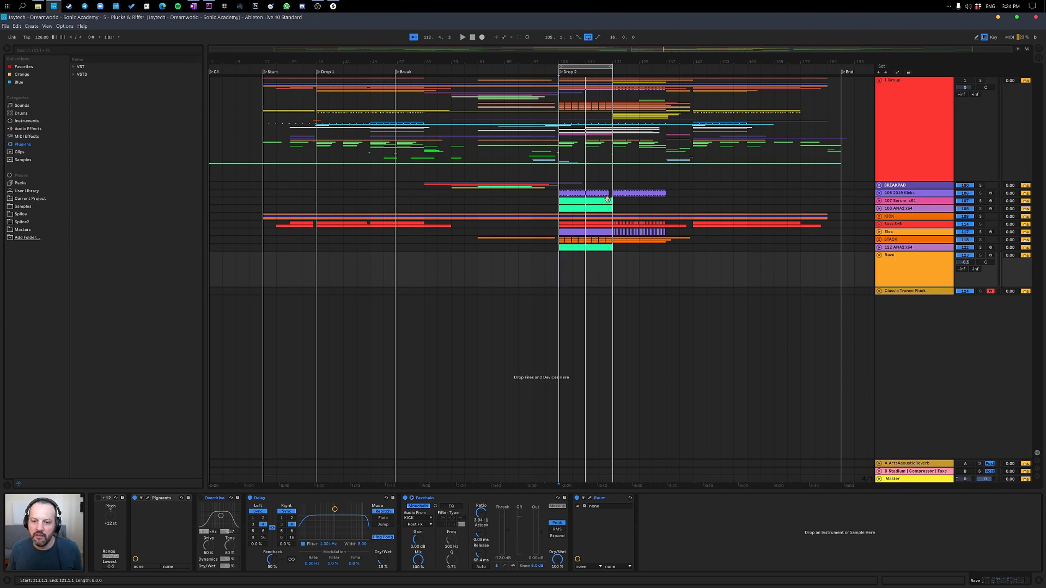
Unfold the KICK and Bass groups to show their tracks, keeping the Kick track expanded.
{"action": "left_click", "coordinate": [878, 217]}
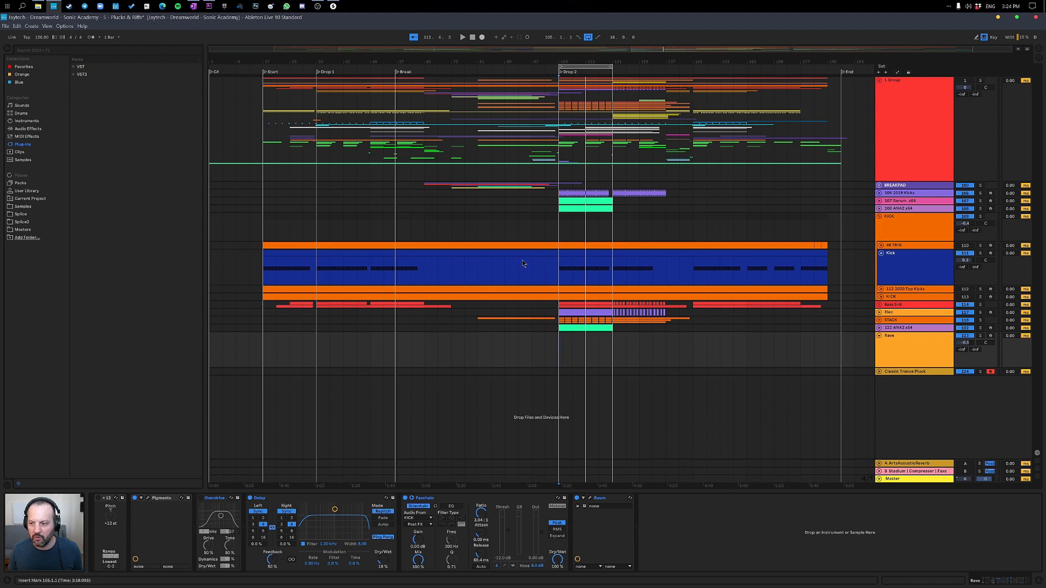
{"action": "left_click", "coordinate": [881, 253]}
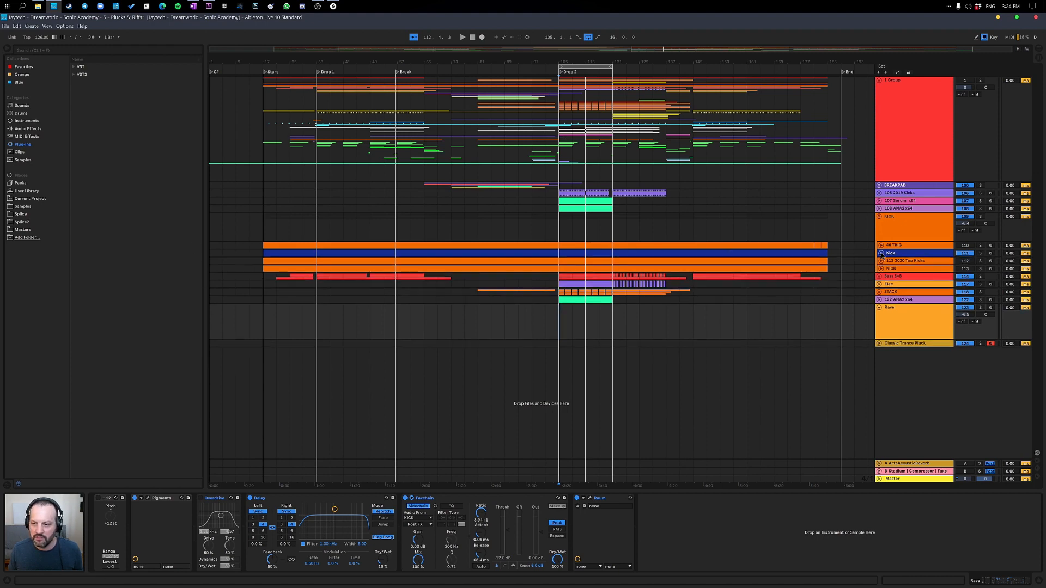
{"action": "left_click", "coordinate": [879, 276]}
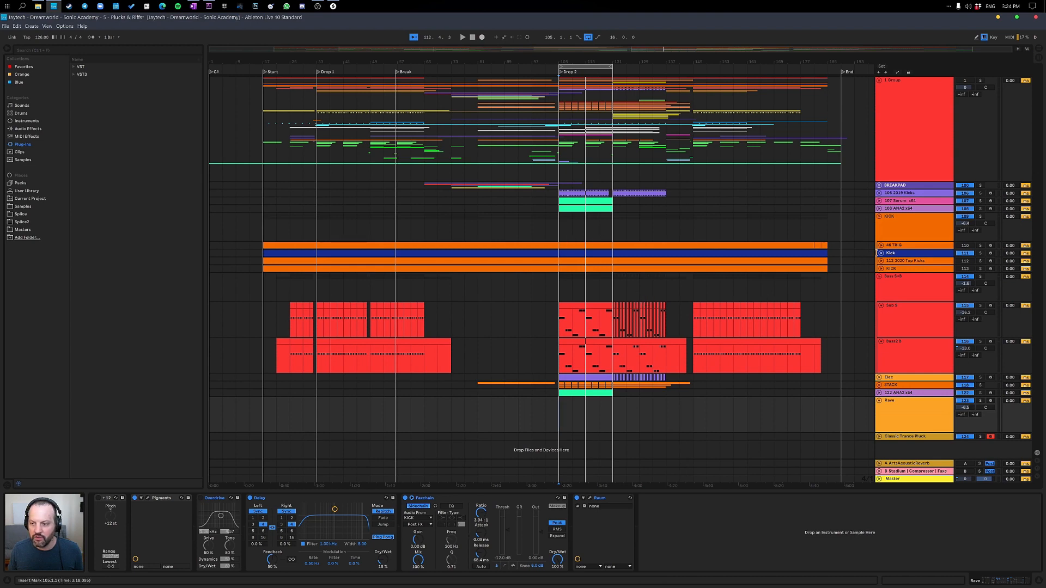
{"action": "left_click", "coordinate": [880, 253]}
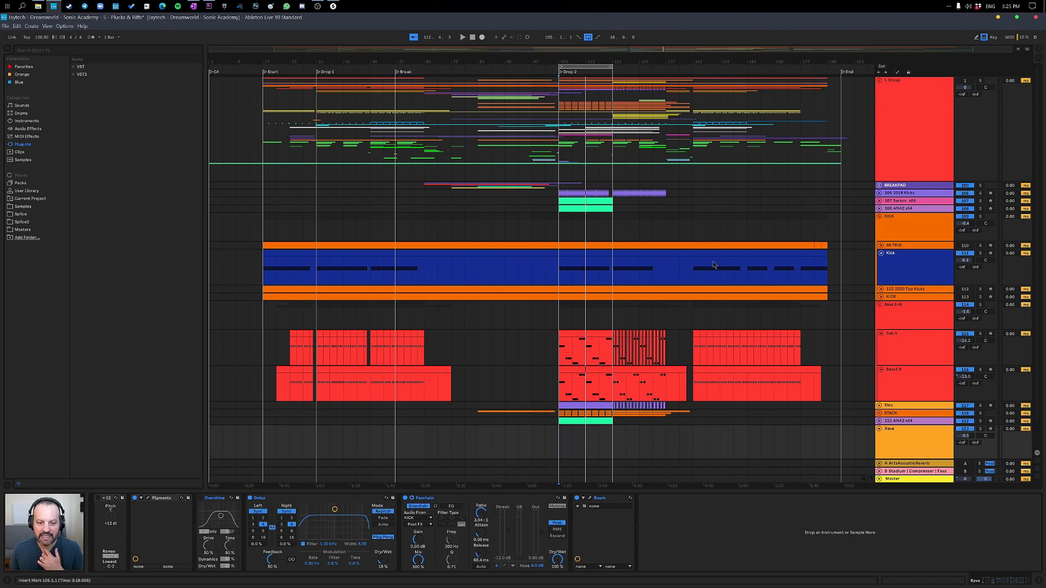
Inspect the Sub track's clip at Drop 2, collapsing and reopening the Bass group.
{"action": "scroll", "coordinate": [713, 261], "scroll_direction": "down", "scroll_amount": 2}
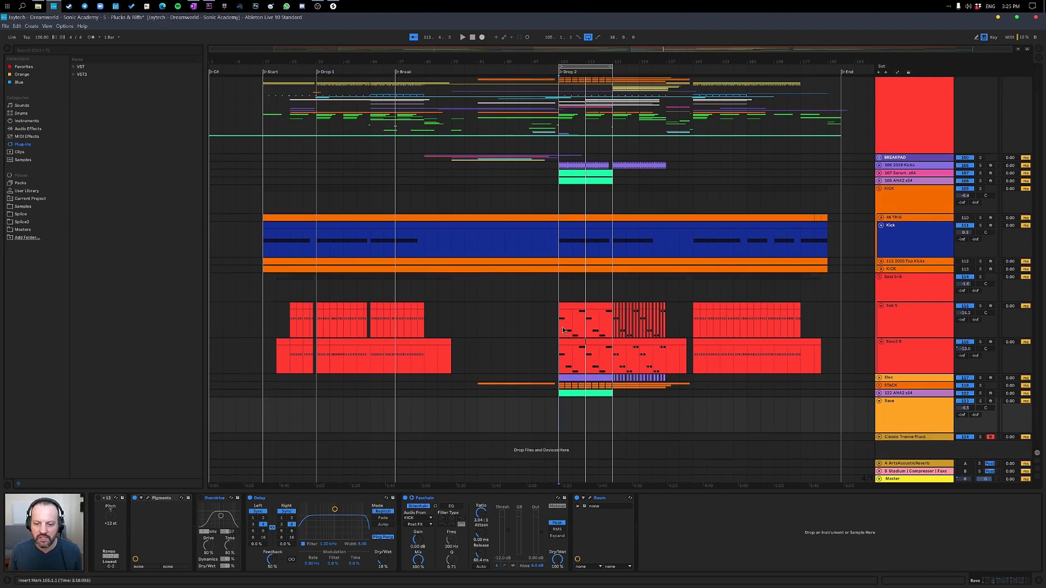
{"action": "left_click", "coordinate": [561, 329]}
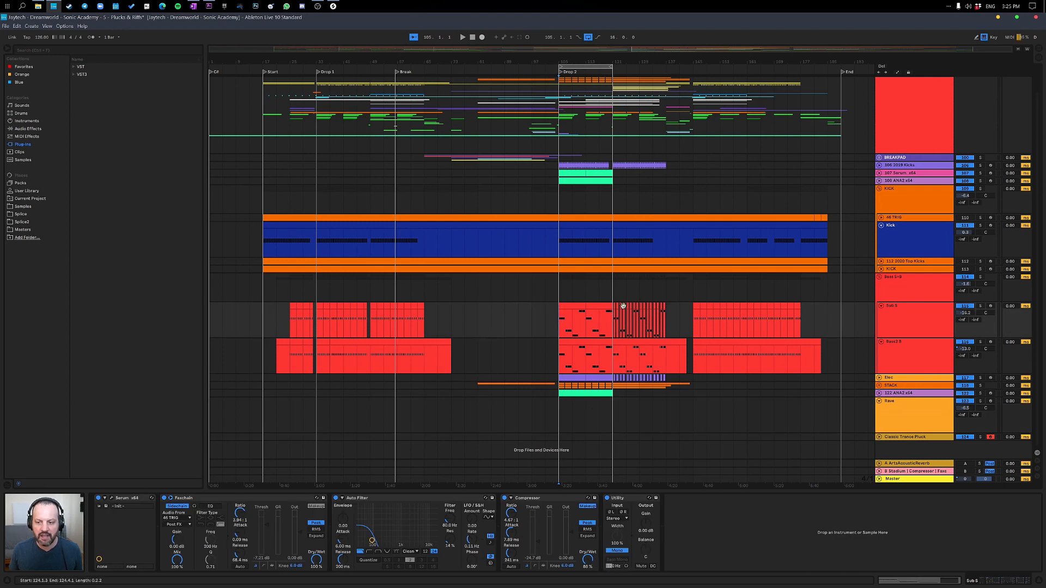
{"action": "left_click", "coordinate": [879, 278]}
{"action": "left_click", "coordinate": [558, 207]}
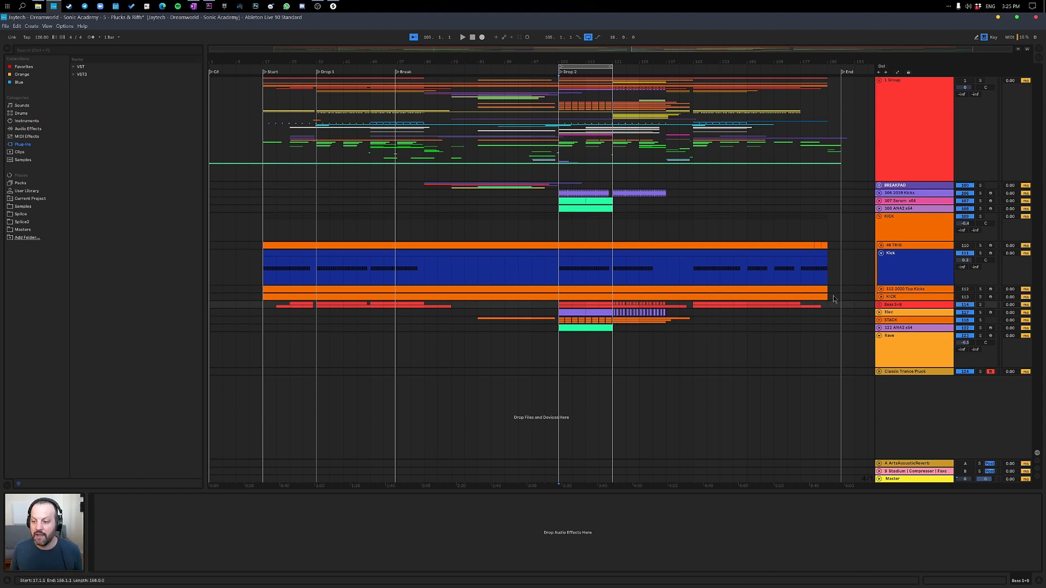
{"action": "left_click", "coordinate": [879, 305]}
{"action": "scroll", "coordinate": [583, 360], "scroll_direction": "down", "scroll_amount": 3}
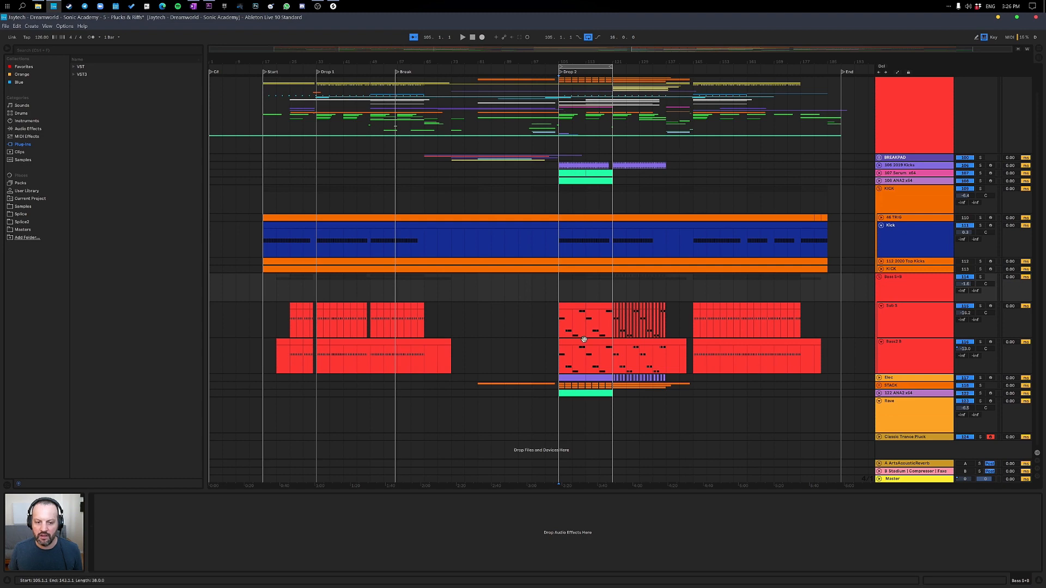
Loop the first four bars of Drop 1 across the Sub and Bass2 tracks and play them back.
{"action": "left_click", "coordinate": [321, 319]}
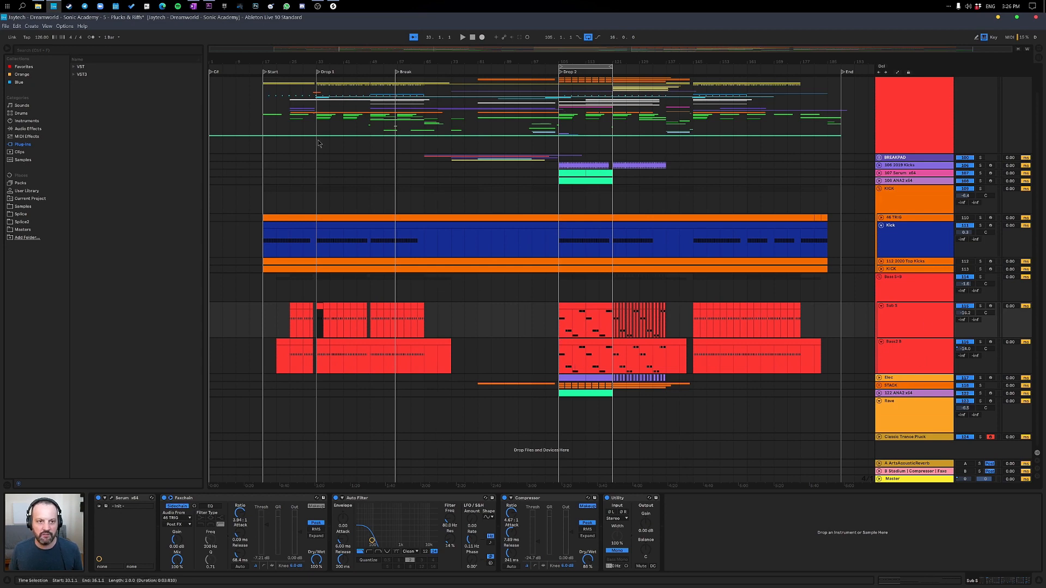
{"action": "scroll", "coordinate": [319, 109], "scroll_direction": "up", "scroll_amount": 6}
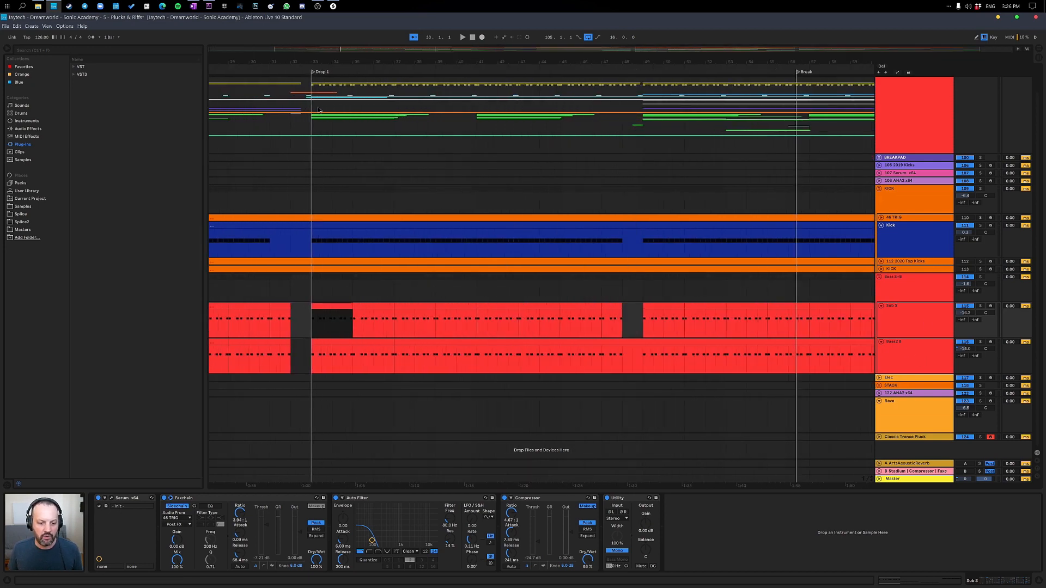
{"action": "left_click", "coordinate": [330, 342], "text": "shift"}
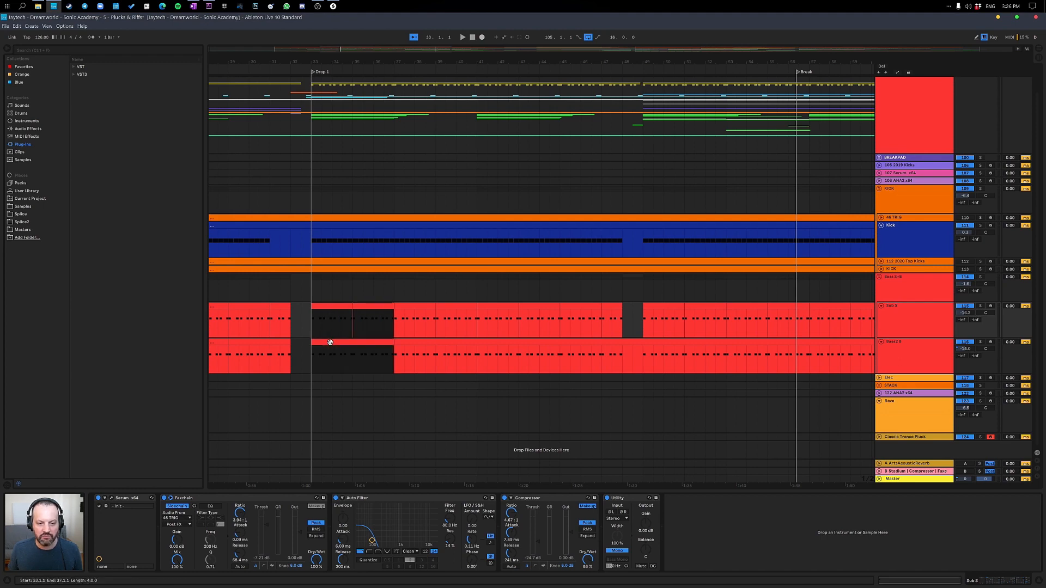
{"action": "key", "text": "ctrl+l"}
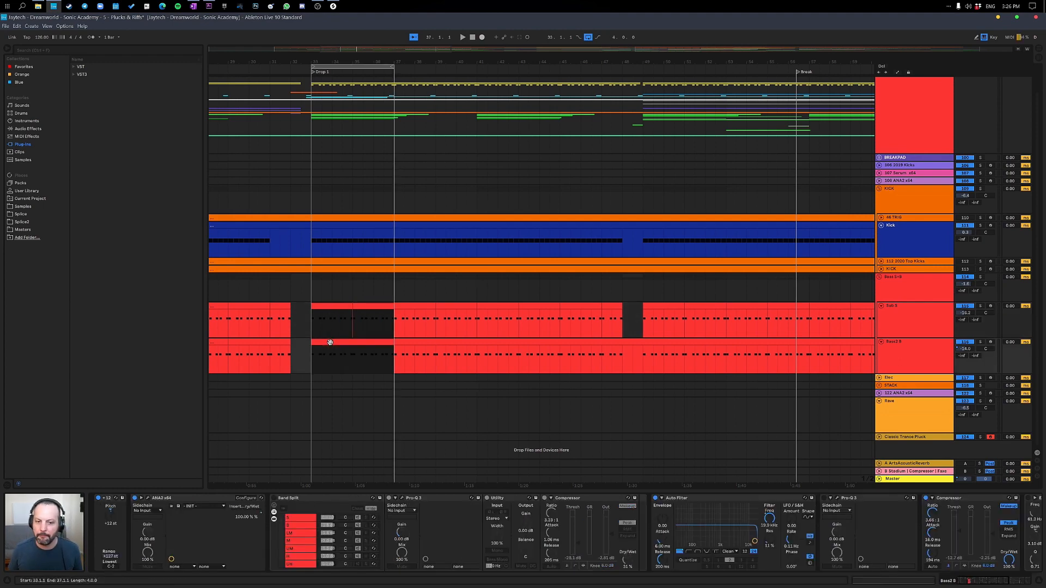
{"action": "key", "text": "space"}
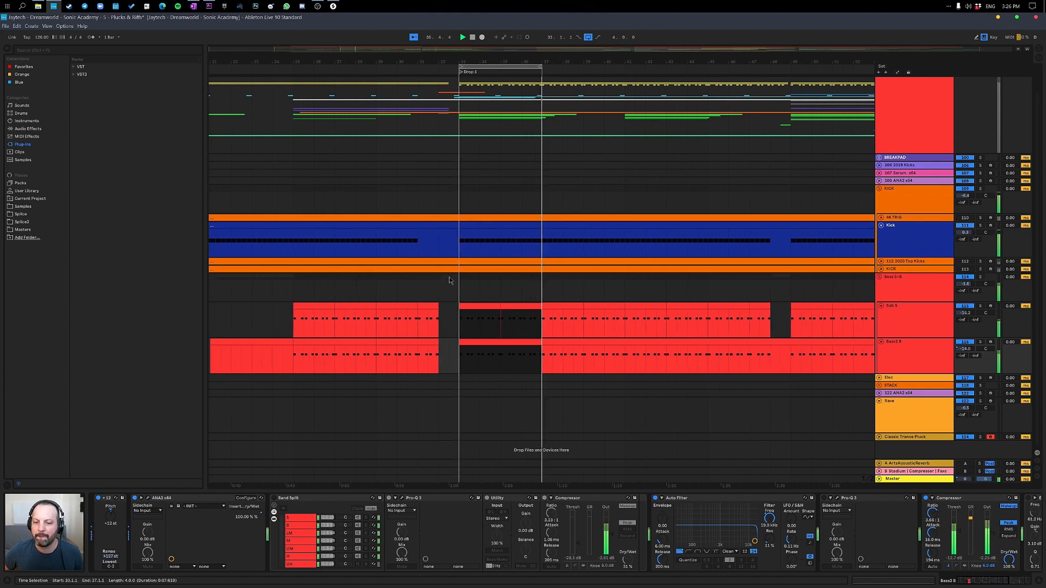
{"action": "key", "text": "space"}
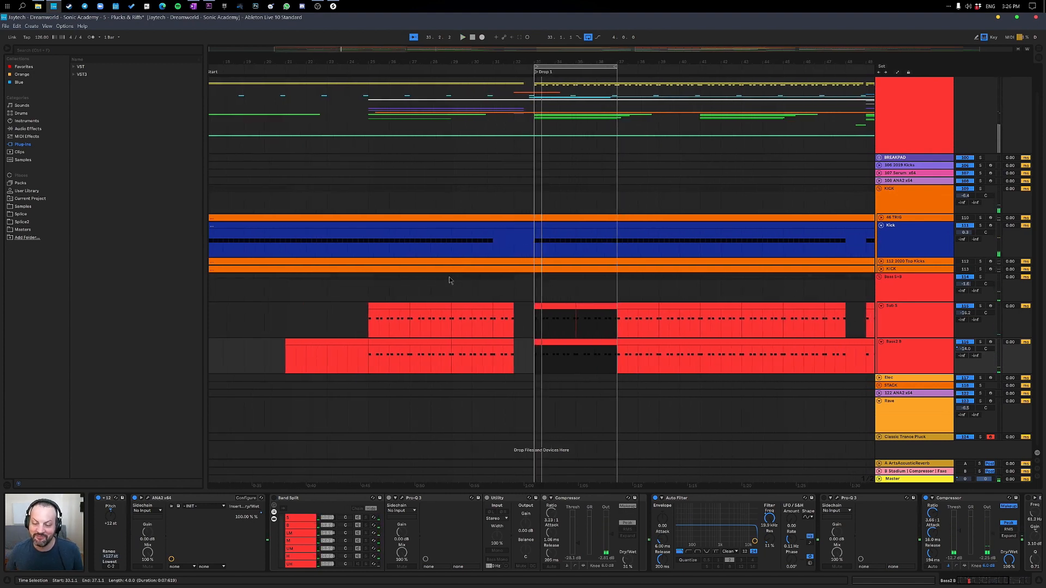
Set the loop to the four bars starting at bar 49, using a selection on the Bass2 track.
{"action": "mouse_move", "coordinate": [627, 62]}
{"action": "left_mouse_down"}
{"action": "mouse_move", "coordinate": [627, 43]}
{"action": "mouse_move", "coordinate": [499, 62]}
{"action": "left_mouse_up"}
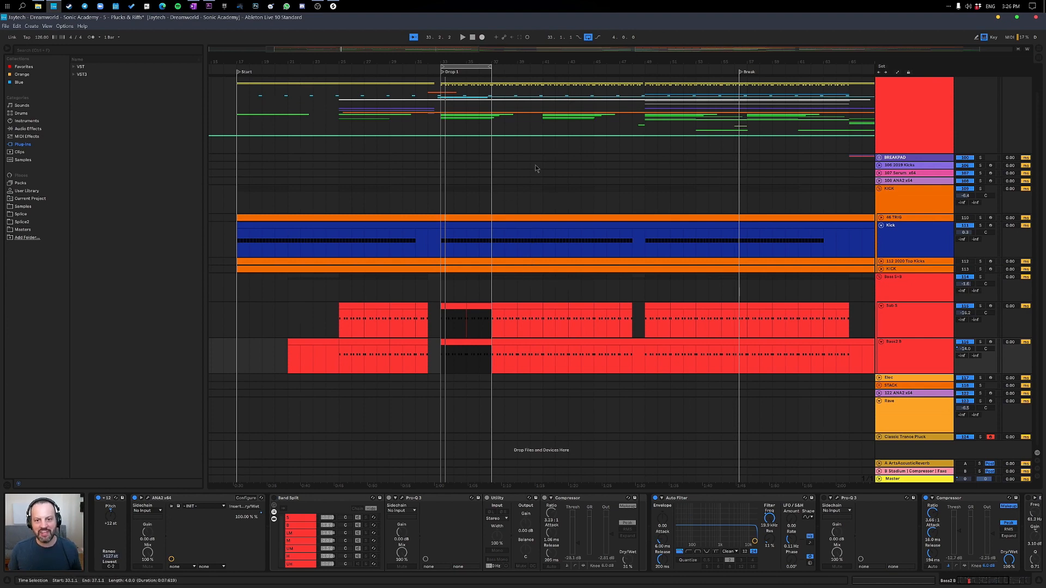
{"action": "left_click_drag", "start_coordinate": [554, 60], "coordinate": [553, 27]}
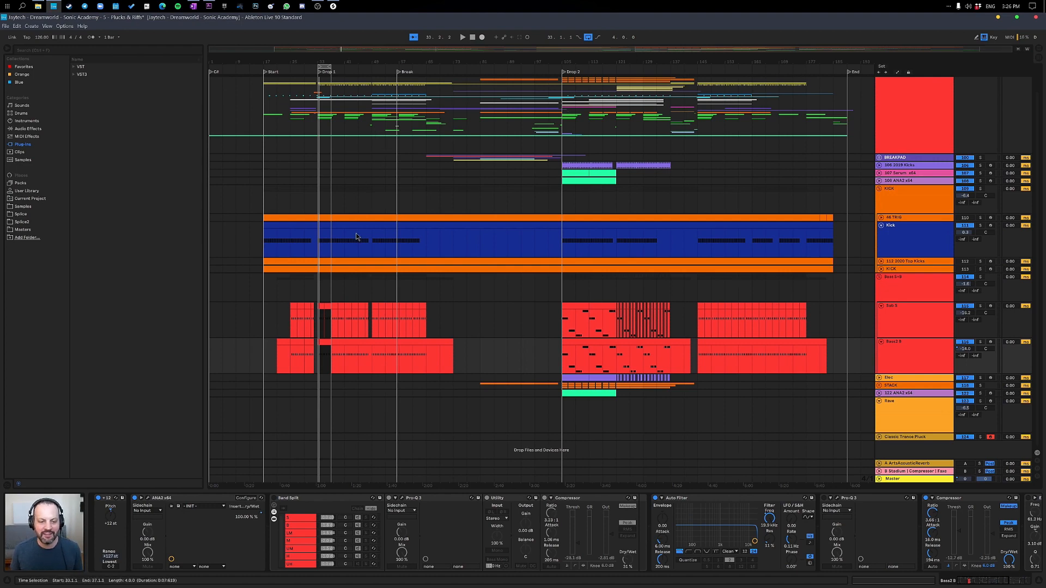
{"action": "left_click_drag", "start_coordinate": [374, 362], "coordinate": [384, 362]}
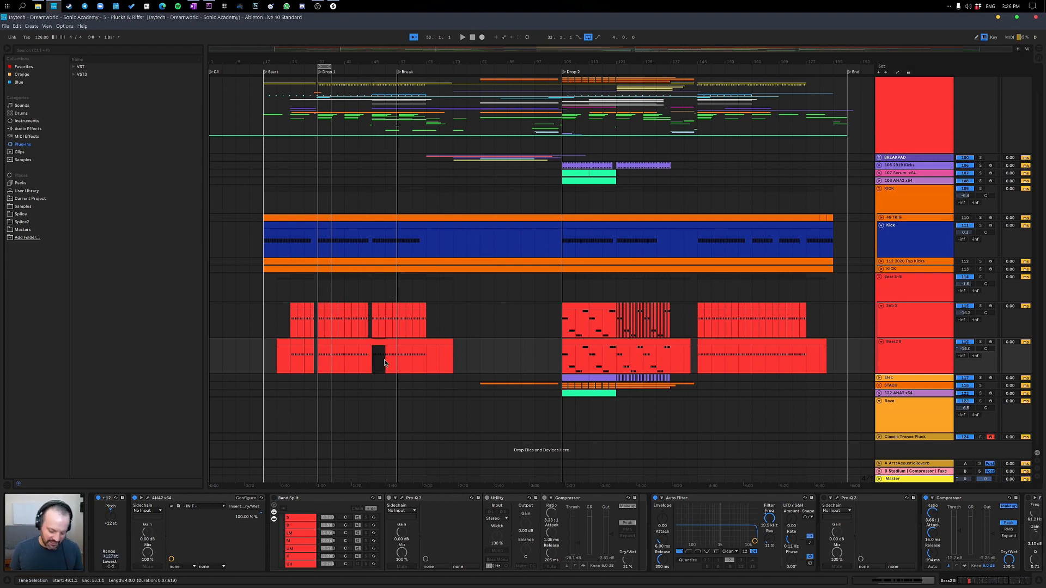
{"action": "key", "text": "ctrl+l"}
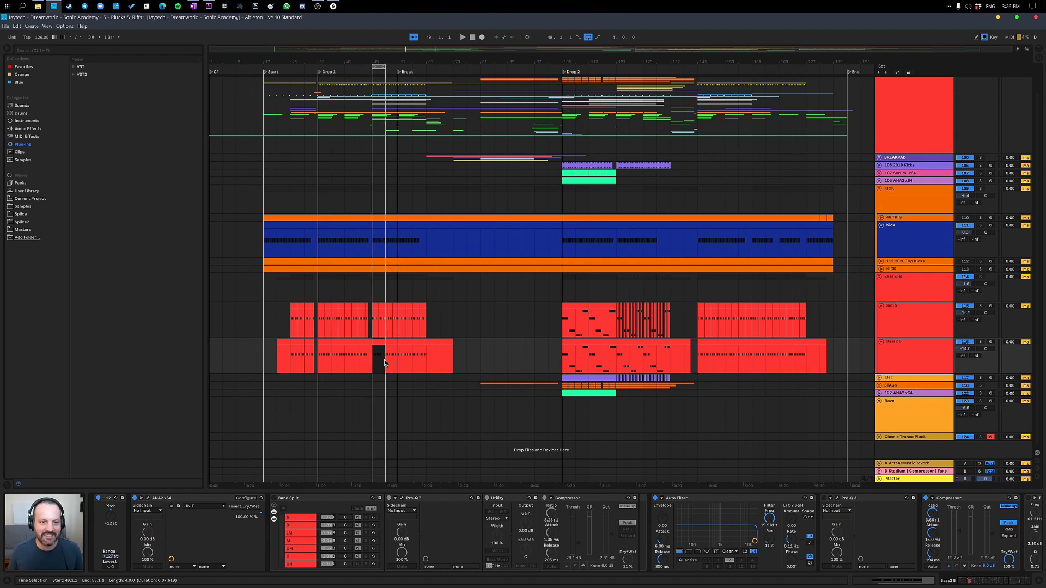
{"action": "mouse_move", "coordinate": [380, 62]}
{"action": "left_mouse_down"}
{"action": "mouse_move", "coordinate": [380, 106]}
{"action": "mouse_move", "coordinate": [381, 62]}
{"action": "left_mouse_up"}
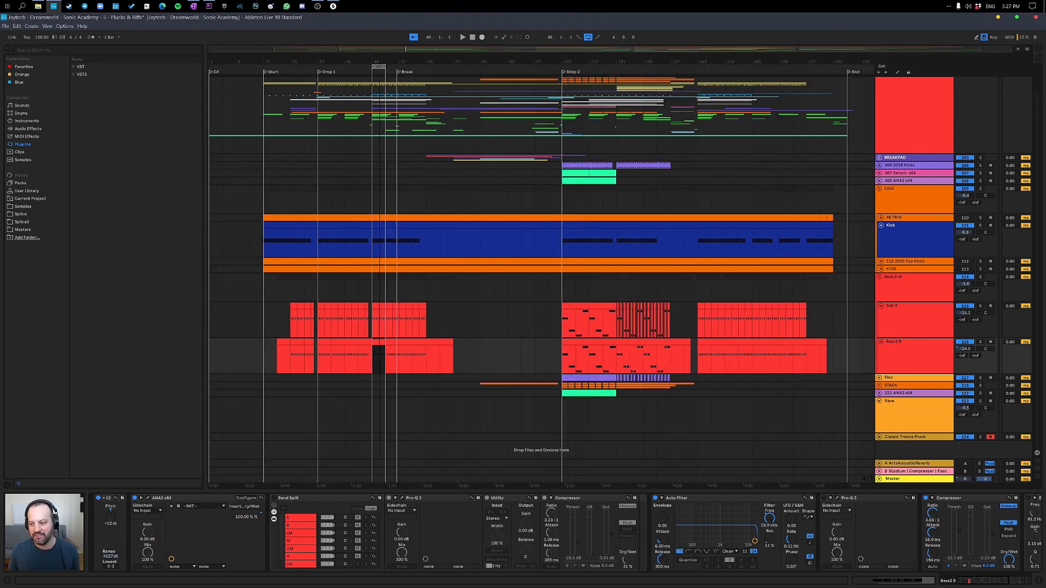
Select the four-bar Bass2 clip at the start of Drop 1 and play the arrangement from bar 33.
{"action": "left_click", "coordinate": [930, 298]}
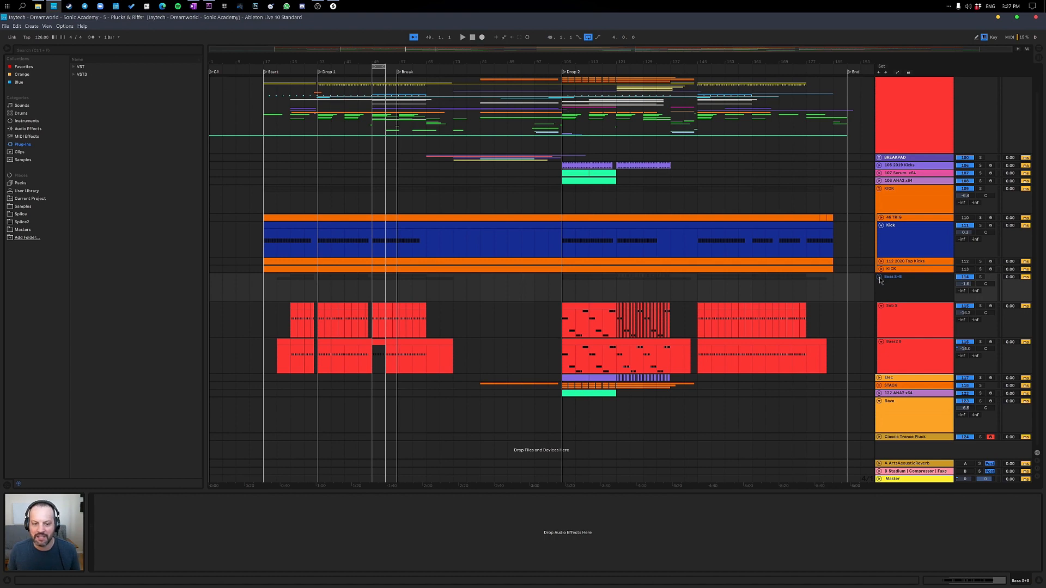
{"action": "left_click", "coordinate": [373, 356]}
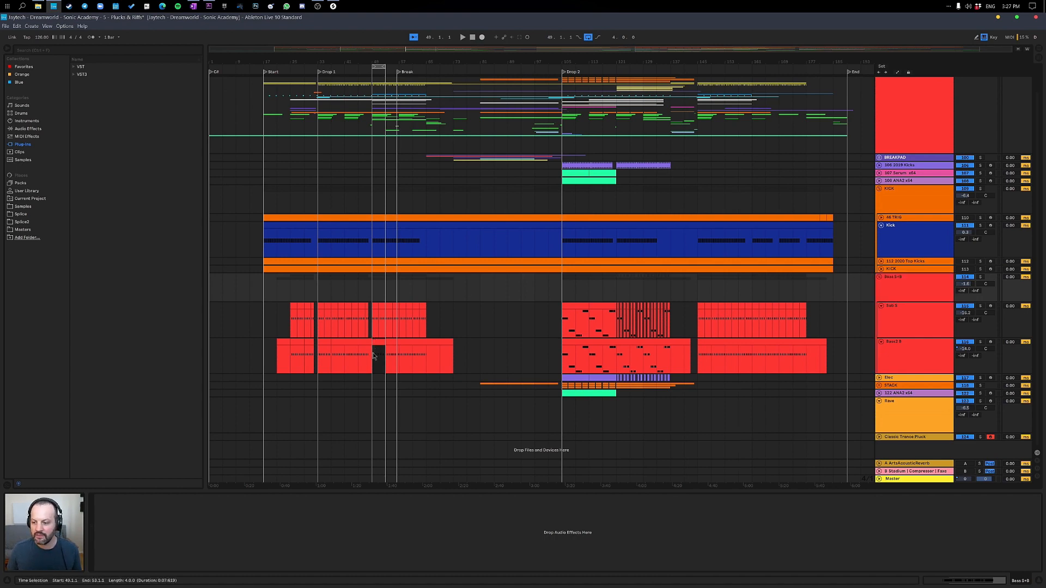
{"action": "left_click_drag", "start_coordinate": [322, 342], "coordinate": [334, 341]}
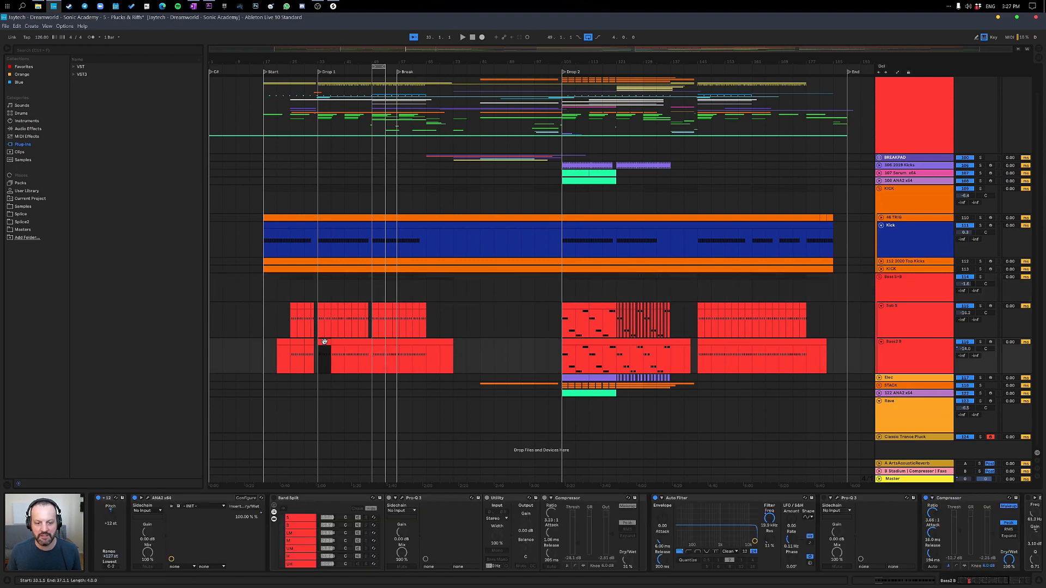
{"action": "key", "text": "space"}
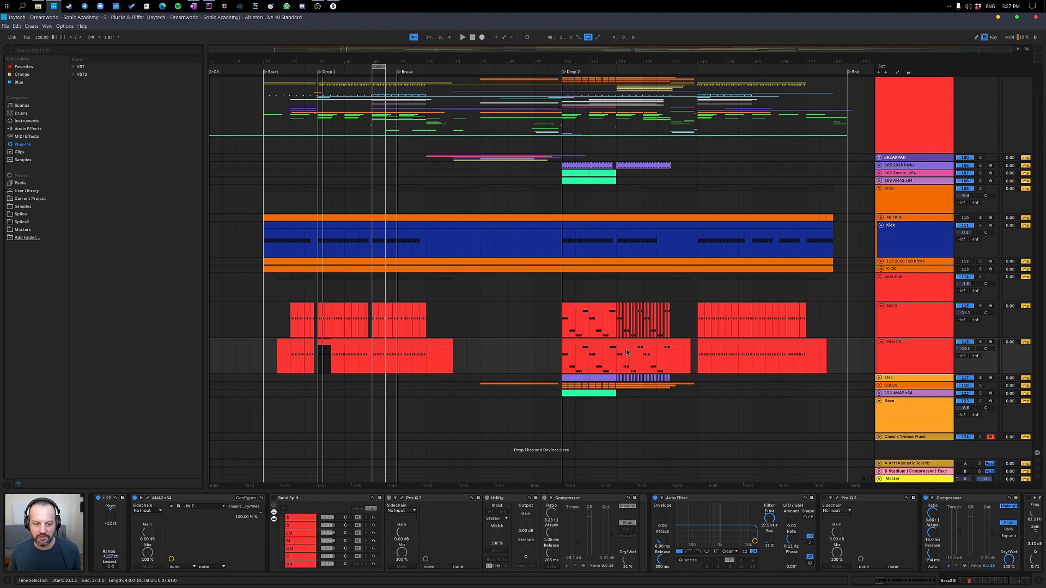
Copy the four-bar Bass2 clip at Drop 1 onto the Rave track at bar 33.
{"action": "left_click", "coordinate": [821, 427]}
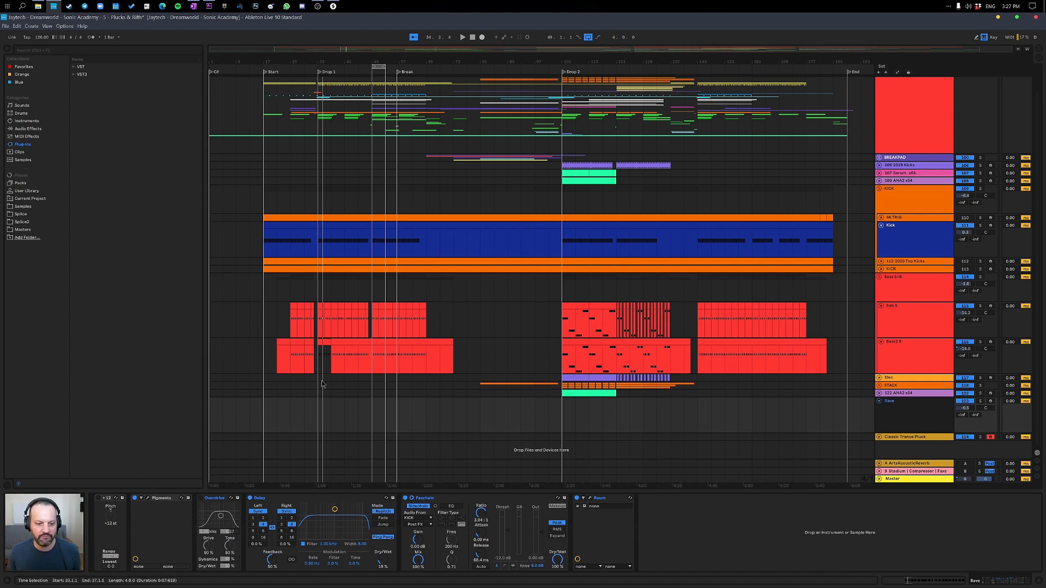
{"action": "left_click", "coordinate": [324, 340]}
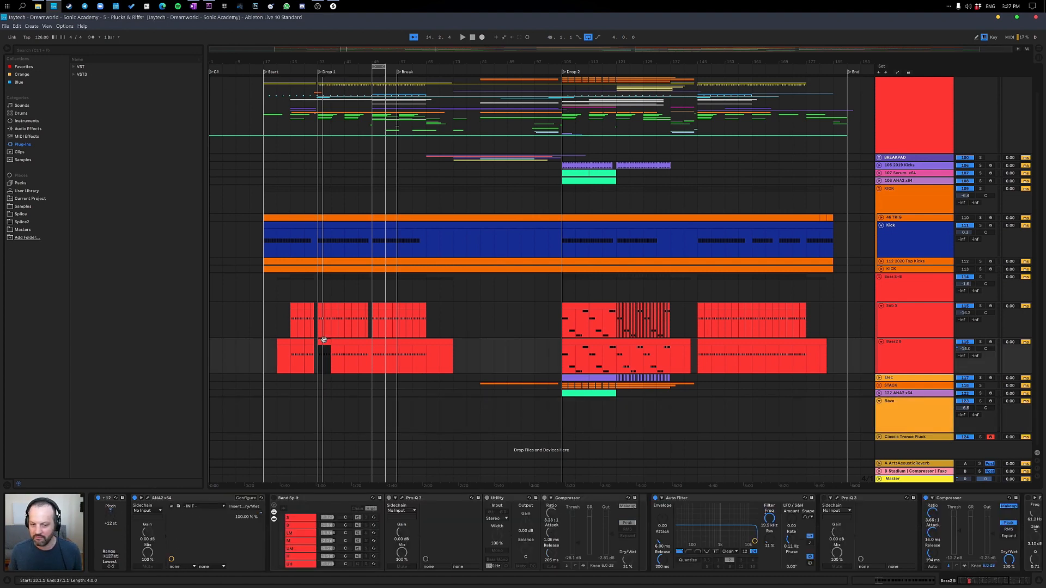
{"action": "left_click", "coordinate": [325, 406]}
{"action": "left_click_drag", "start_coordinate": [325, 406], "coordinate": [324, 406]}
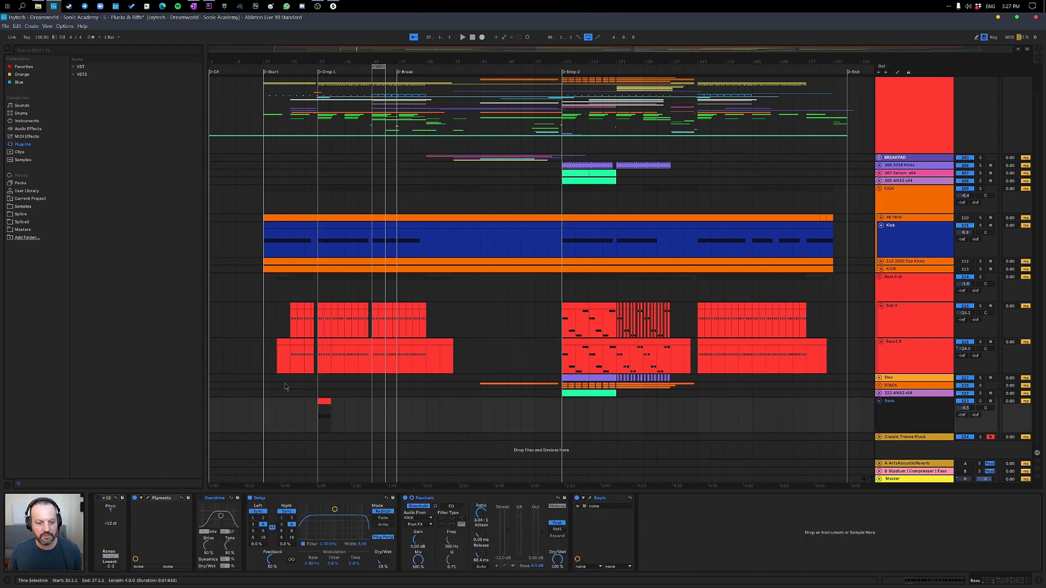
Open the copied Rave clip in the MIDI note editor, examine its note pattern, and return to the device view.
{"action": "left_click", "coordinate": [326, 402]}
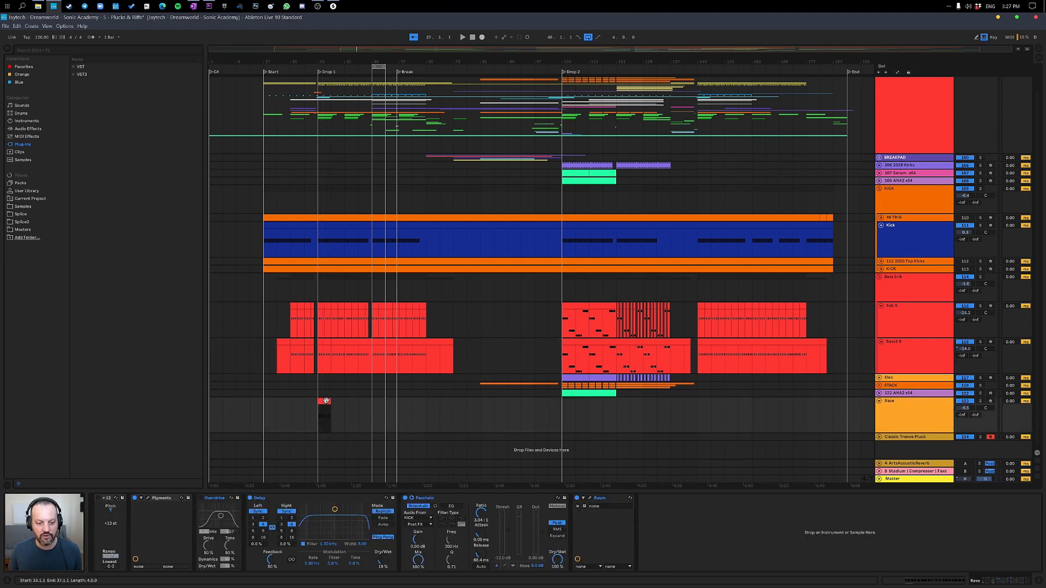
{"action": "left_click_drag", "start_coordinate": [341, 49], "coordinate": [342, 61]}
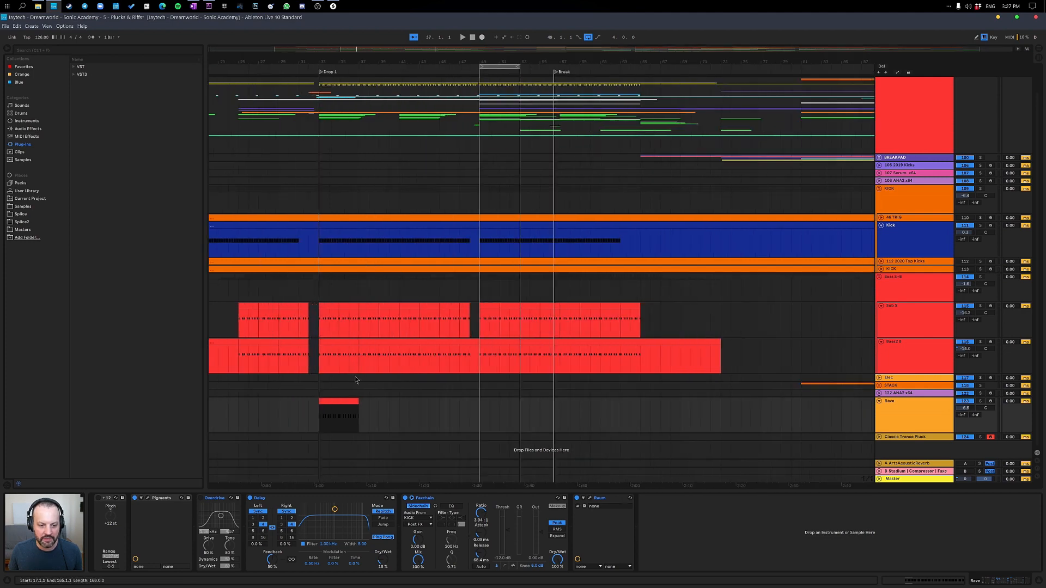
{"action": "double_click", "coordinate": [343, 404]}
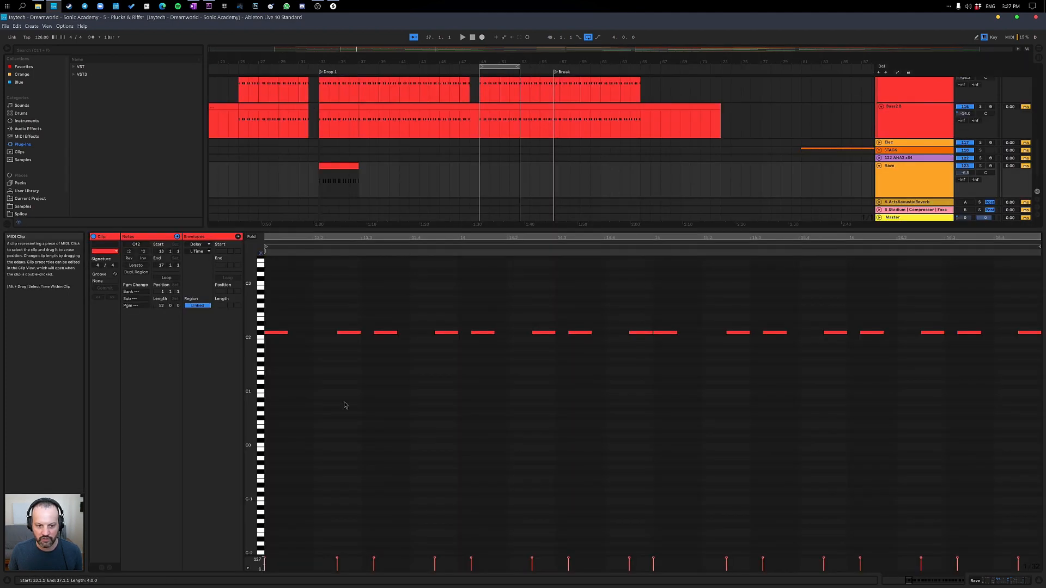
{"action": "left_click", "coordinate": [296, 365]}
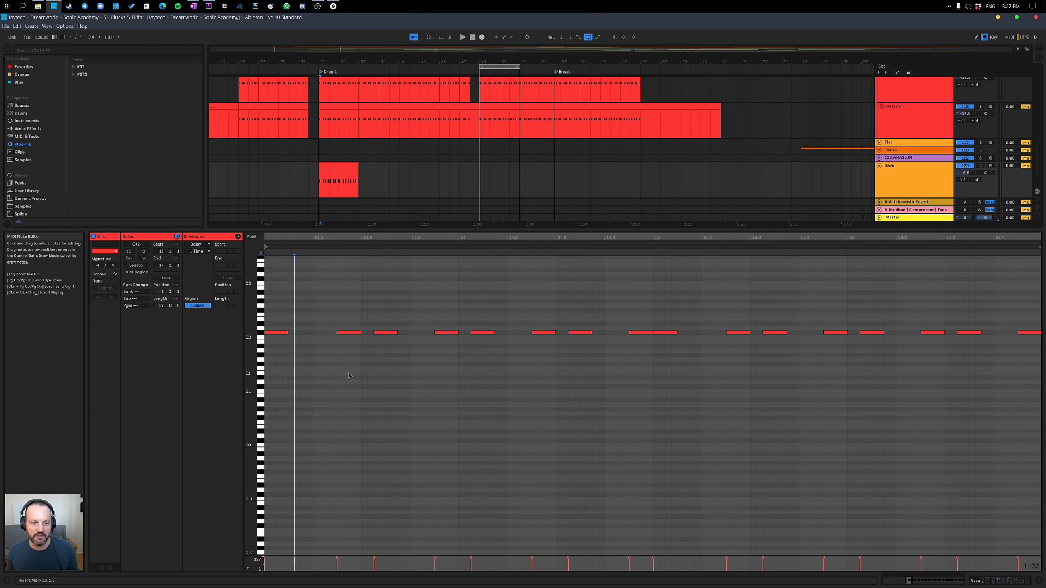
{"action": "key", "text": "shift+Tab"}
Select the four-bar Rave clip and bypass the Overdrive, Delay, Faxchain and Raum effects on its track.
{"action": "left_click", "coordinate": [344, 401]}
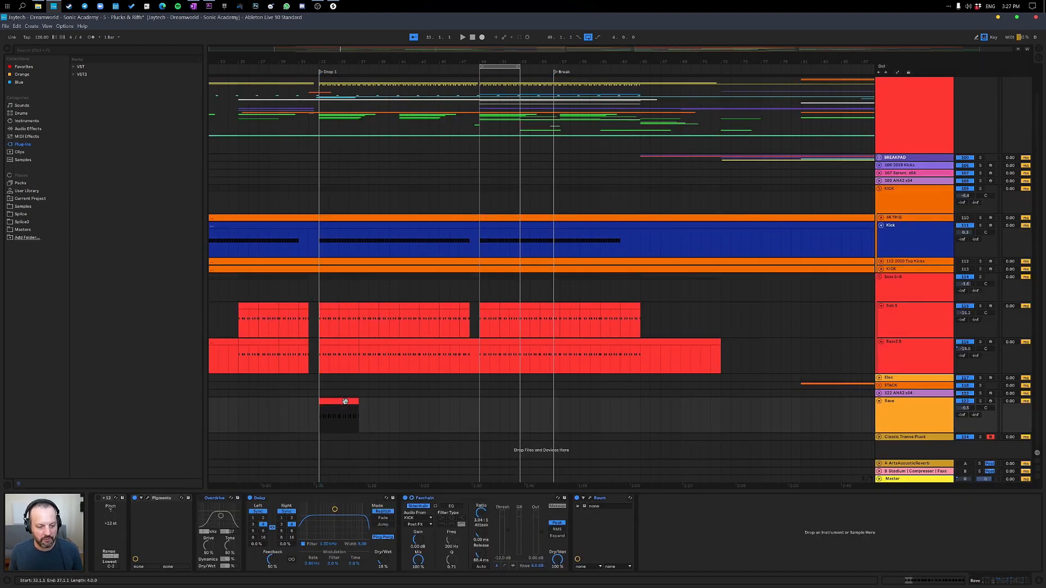
{"action": "left_click", "coordinate": [250, 497]}
{"action": "left_click", "coordinate": [405, 498]}
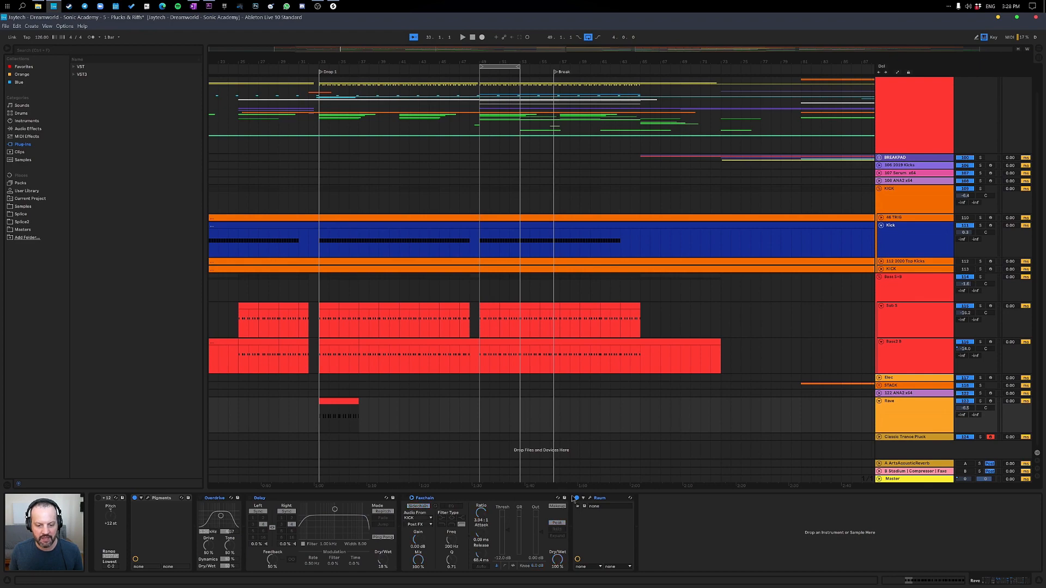
Open the Pigments synth on the Rave track and look through its preset categories.
{"action": "left_click", "coordinate": [147, 498]}
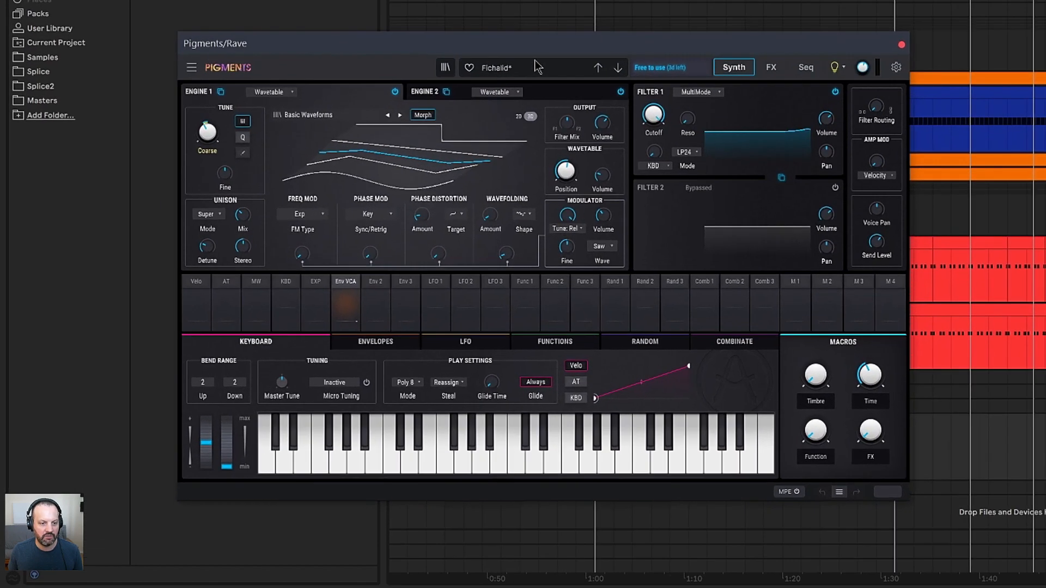
{"action": "left_click", "coordinate": [287, 211]}
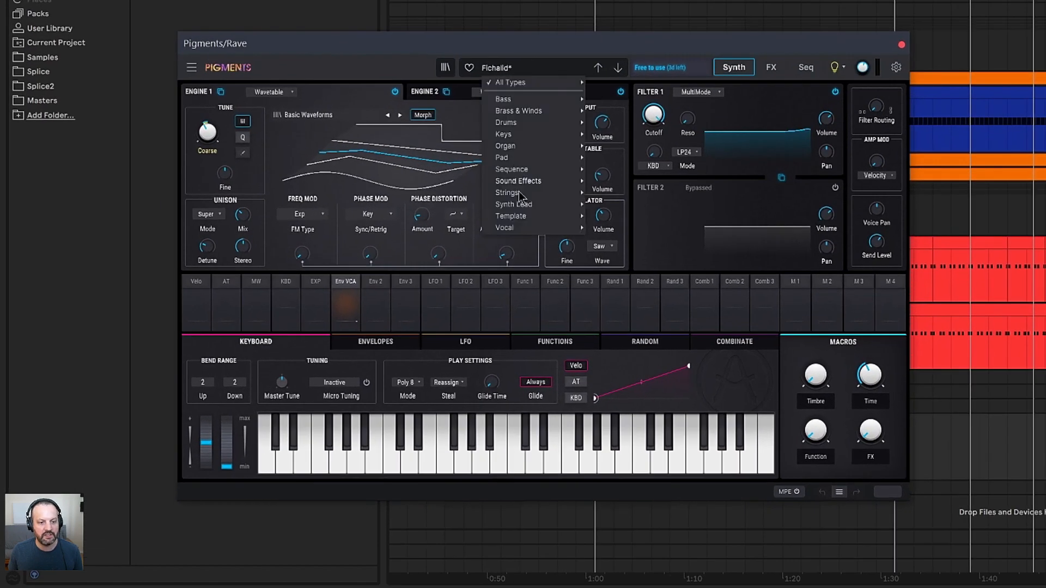
{"action": "left_click", "coordinate": [809, 50]}
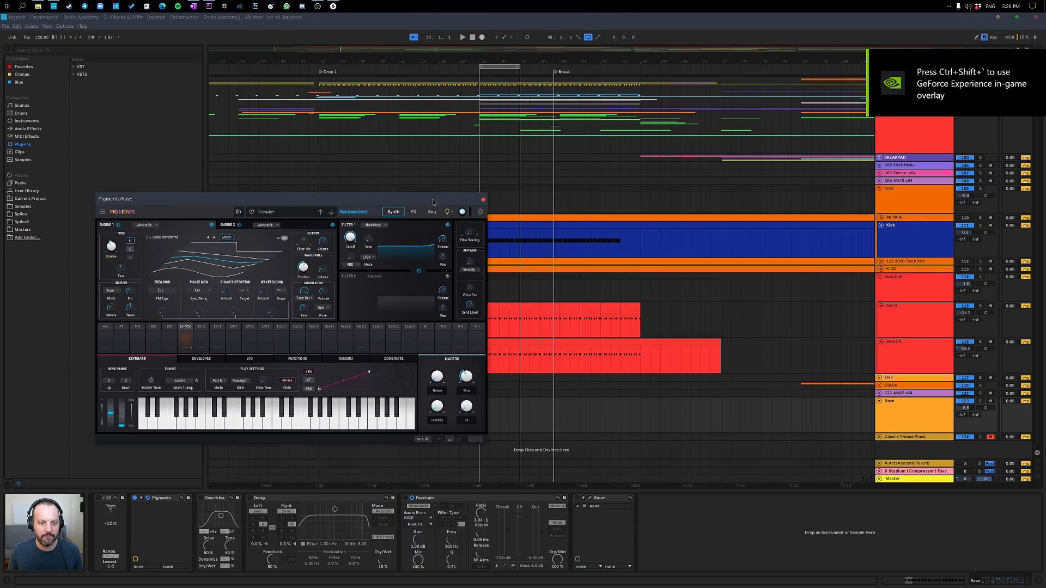
{"action": "left_click_drag", "start_coordinate": [433, 202], "coordinate": [811, 232]}
Audition the dry four-bar Rave clip, and enable Overdrive with its filter frequency set to 1.80 kHz.
{"action": "left_click", "coordinate": [325, 428]}
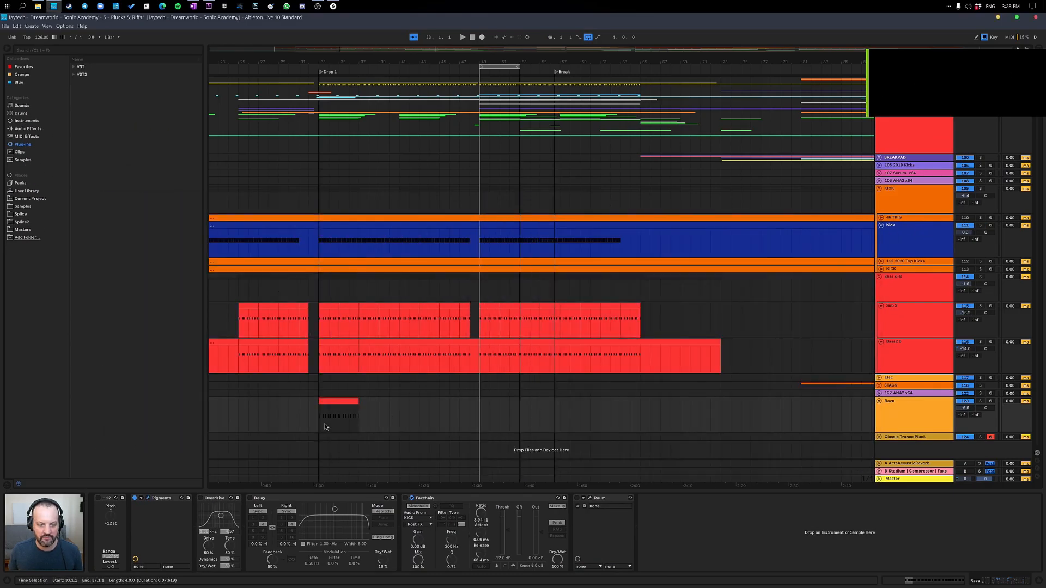
{"action": "key", "text": "space"}
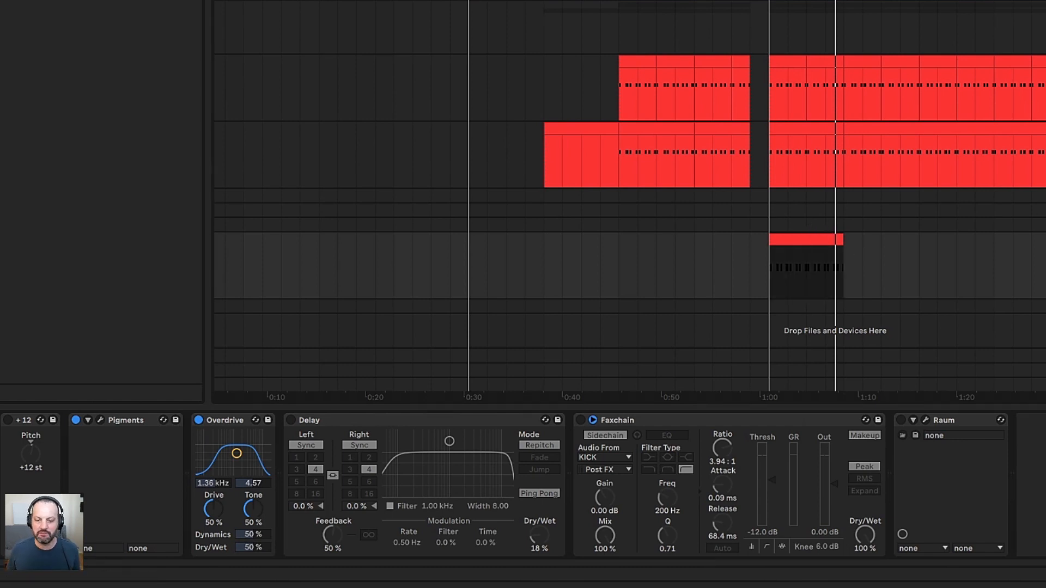
{"action": "key", "text": "space"}
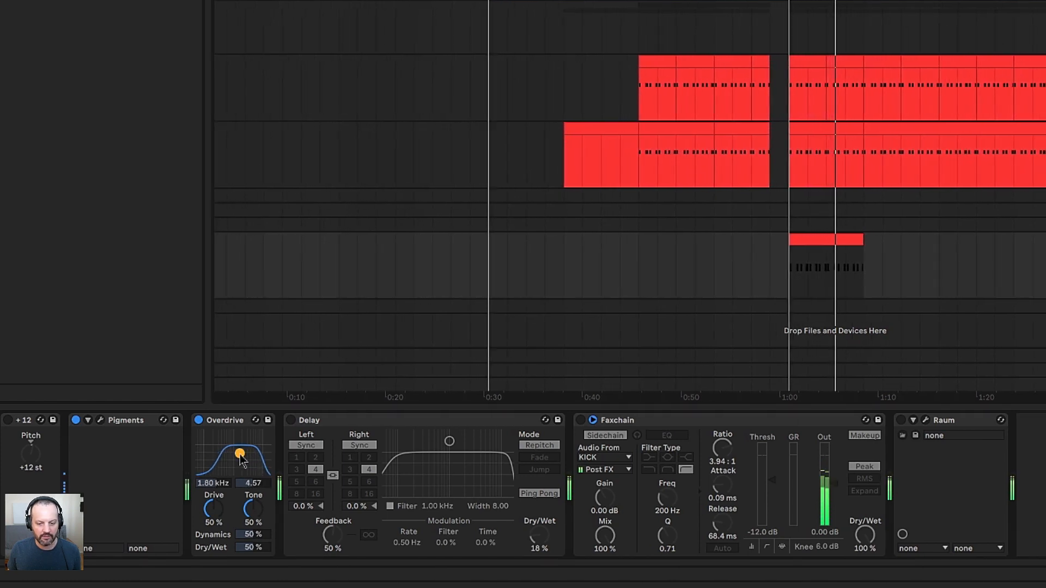
{"action": "key", "text": "space"}
Enable the Delay and the Faxchain sidechain compressor during playback, setting the compressor's attack to 0.20 ms and threshold to -12.7 dB.
{"action": "left_click", "coordinate": [842, 241]}
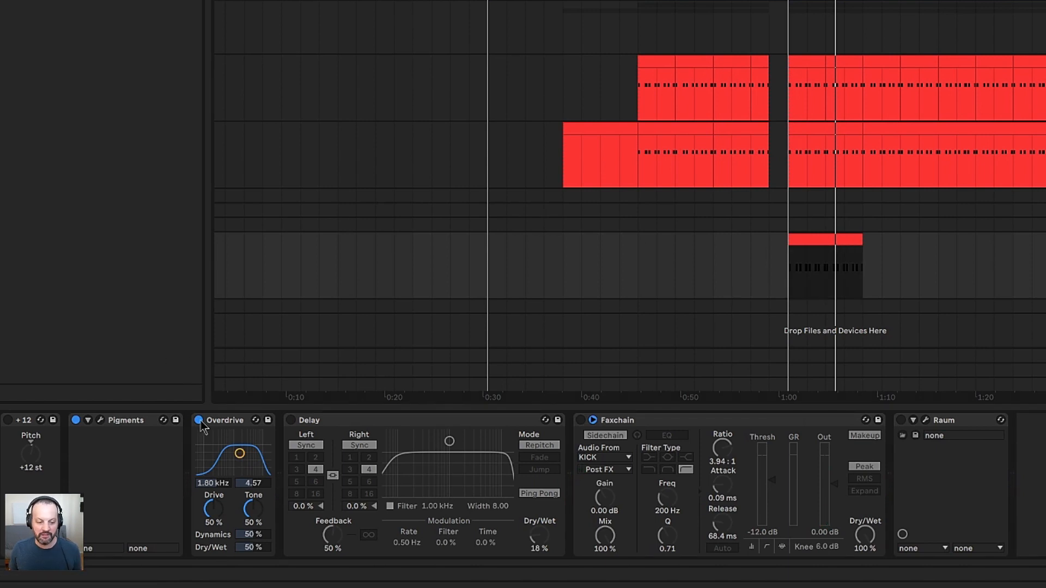
{"action": "left_click", "coordinate": [303, 425]}
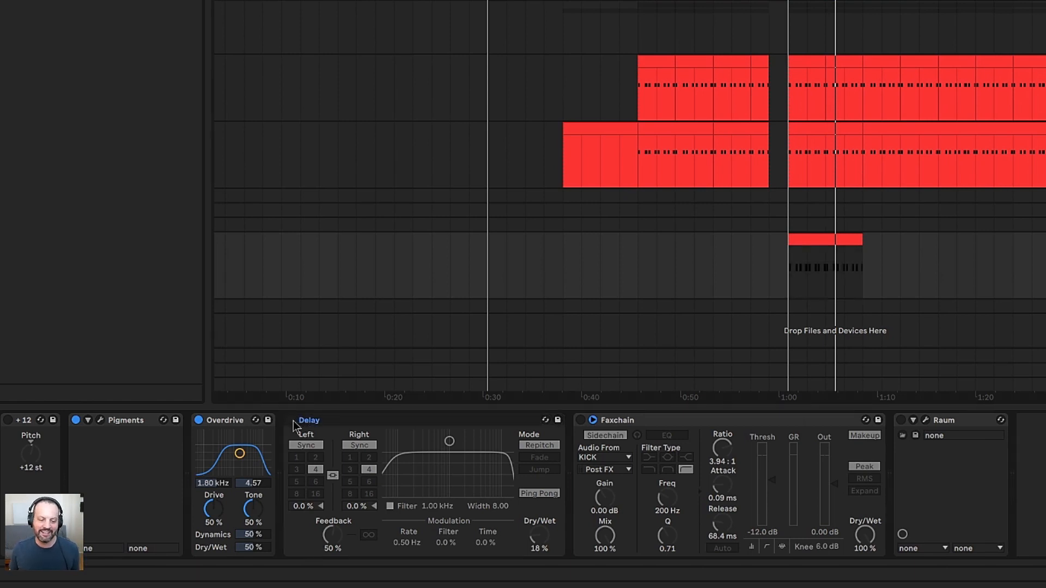
{"action": "left_click", "coordinate": [292, 420]}
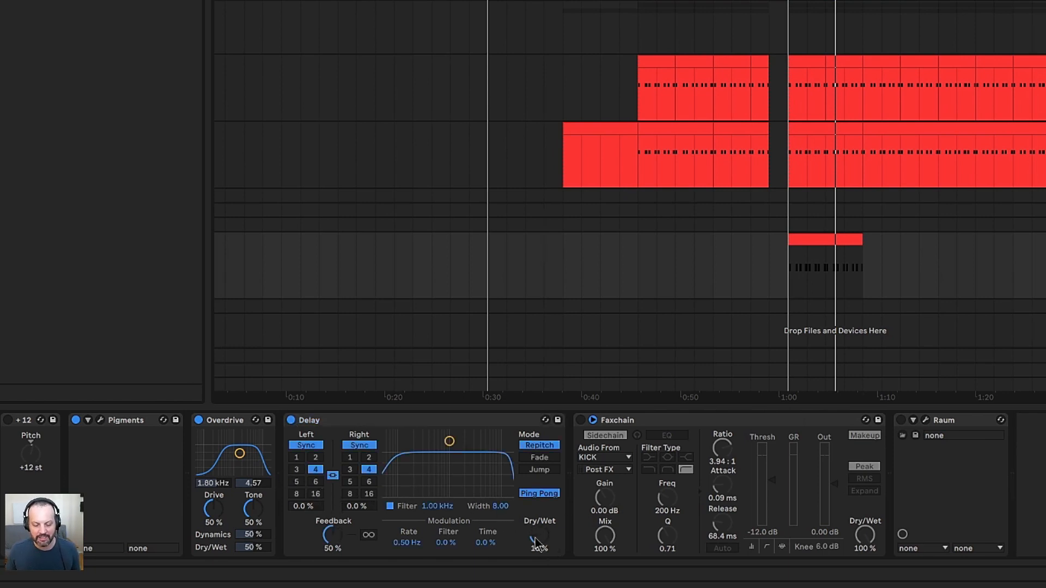
{"action": "key", "text": "space"}
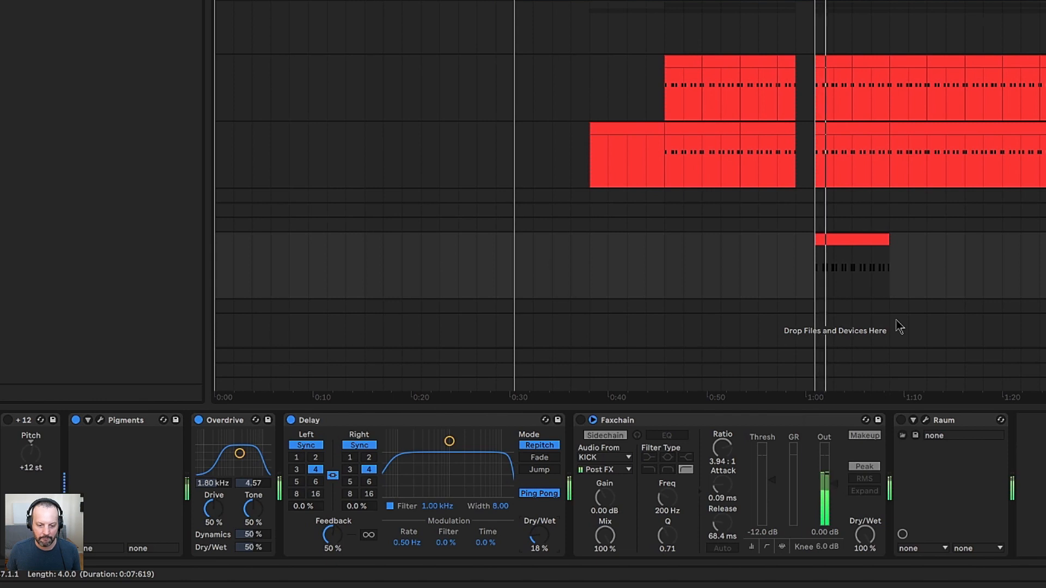
{"action": "left_click", "coordinate": [581, 421]}
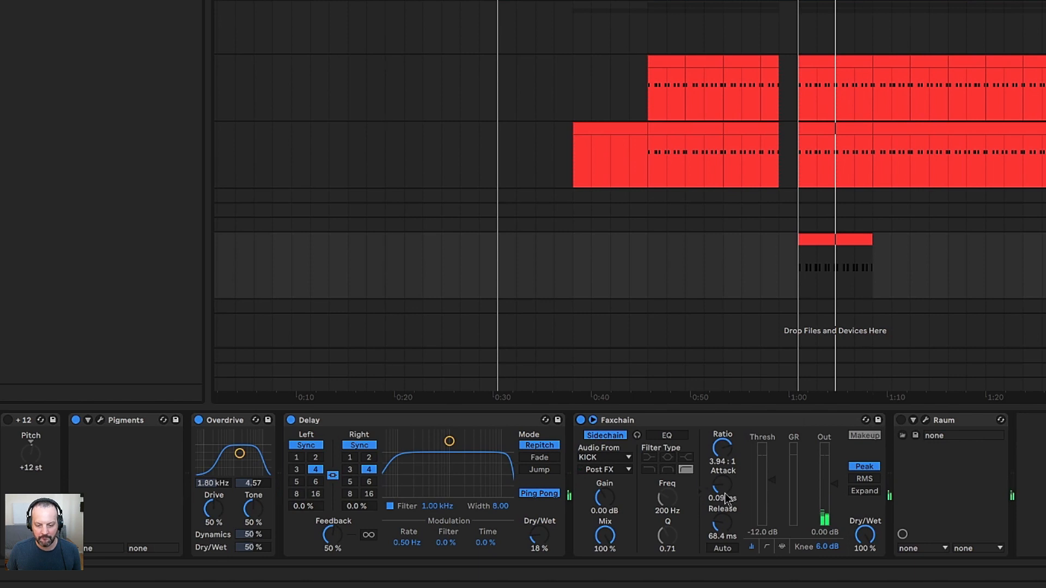
{"action": "mouse_move", "coordinate": [726, 500]}
{"action": "left_mouse_down"}
{"action": "mouse_move", "coordinate": [728, 487]}
{"action": "mouse_move", "coordinate": [774, 486]}
{"action": "left_mouse_up"}
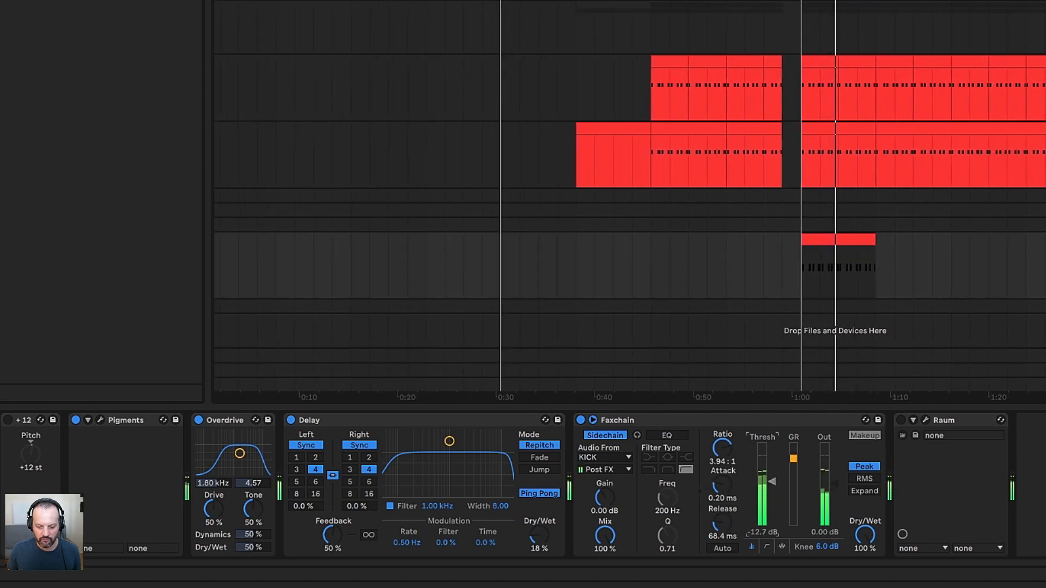
Move the Raum reverb ahead of the Faxchain compressor, enable it, and look over its Mix and Decay controls.
{"action": "left_click", "coordinate": [957, 427]}
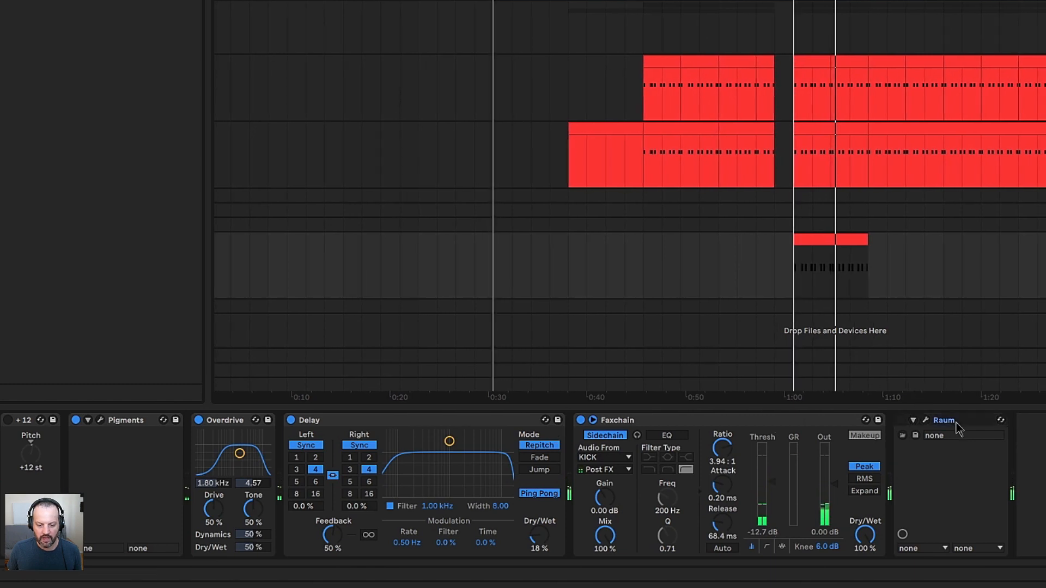
{"action": "left_click_drag", "start_coordinate": [957, 427], "coordinate": [585, 444]}
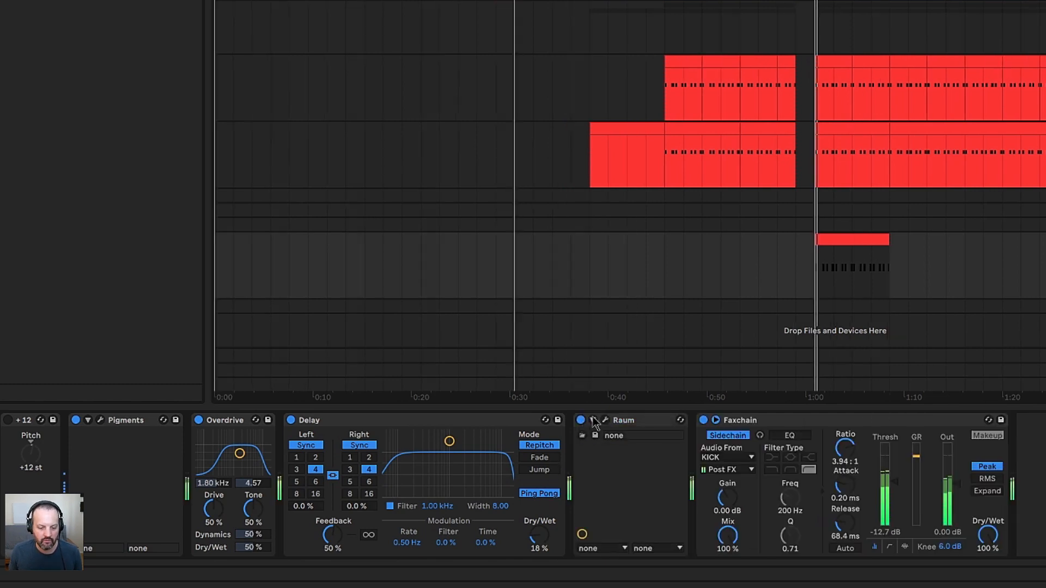
{"action": "left_click", "coordinate": [605, 421]}
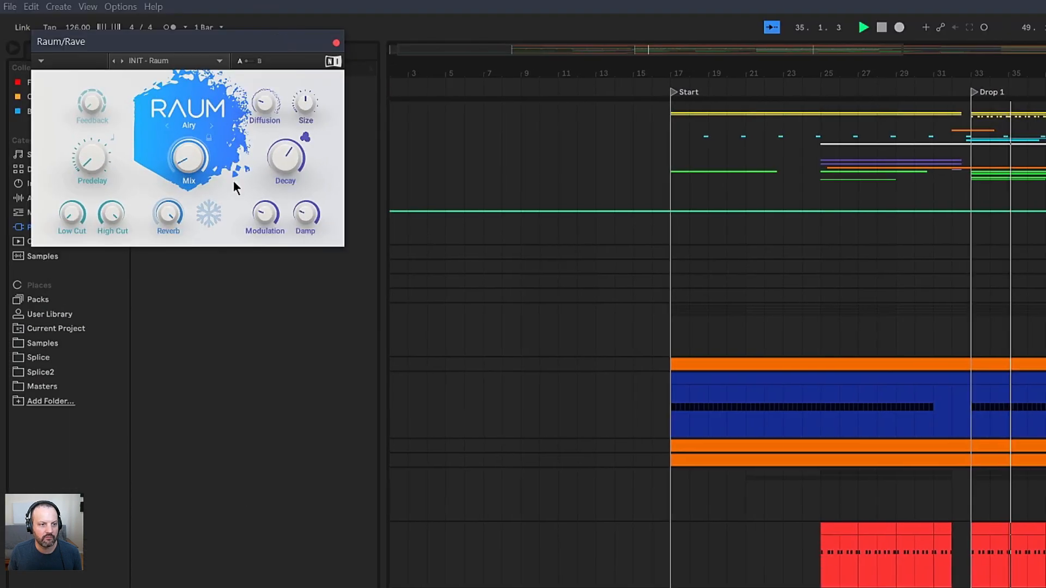
{"action": "mouse_move", "coordinate": [187, 161]}
{"action": "key", "text": "space"}
{"action": "mouse_move", "coordinate": [289, 161]}
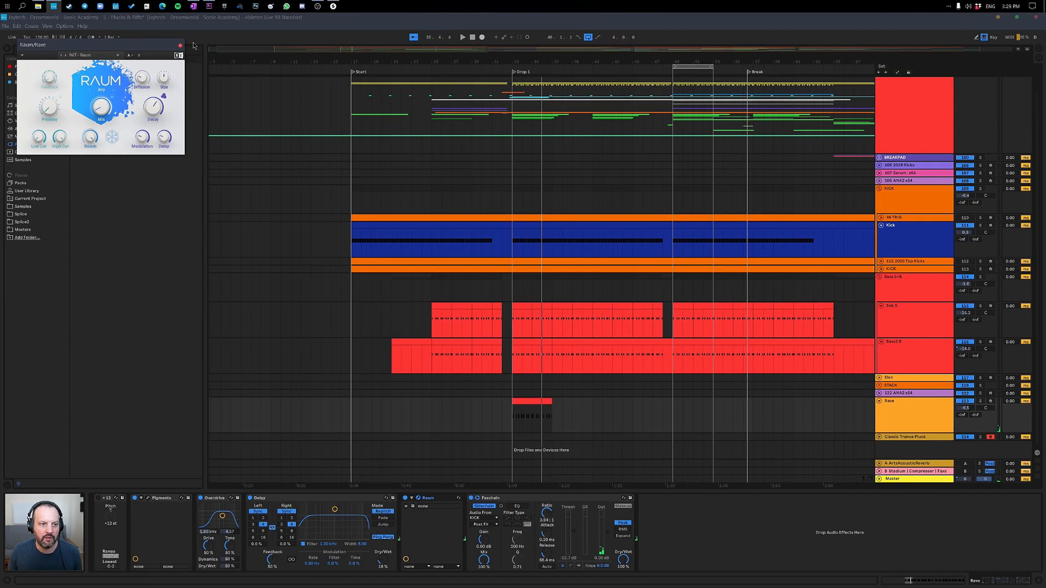
{"action": "left_click", "coordinate": [180, 46]}
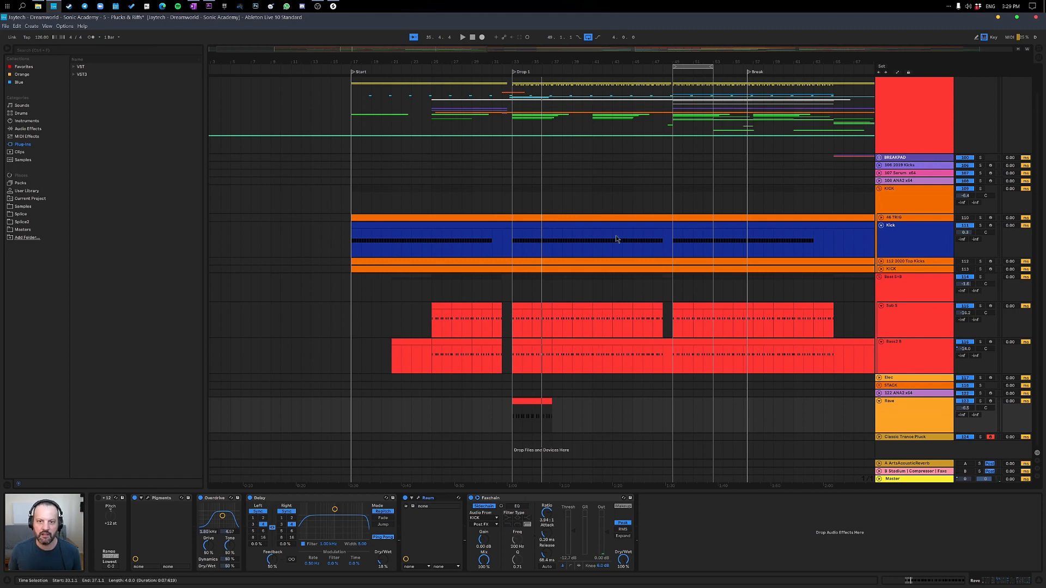
Extend the Rave clip to 32 bars so that it runs from bar 33 to bar 65.
{"action": "left_click_drag", "start_coordinate": [571, 58], "coordinate": [571, 16]}
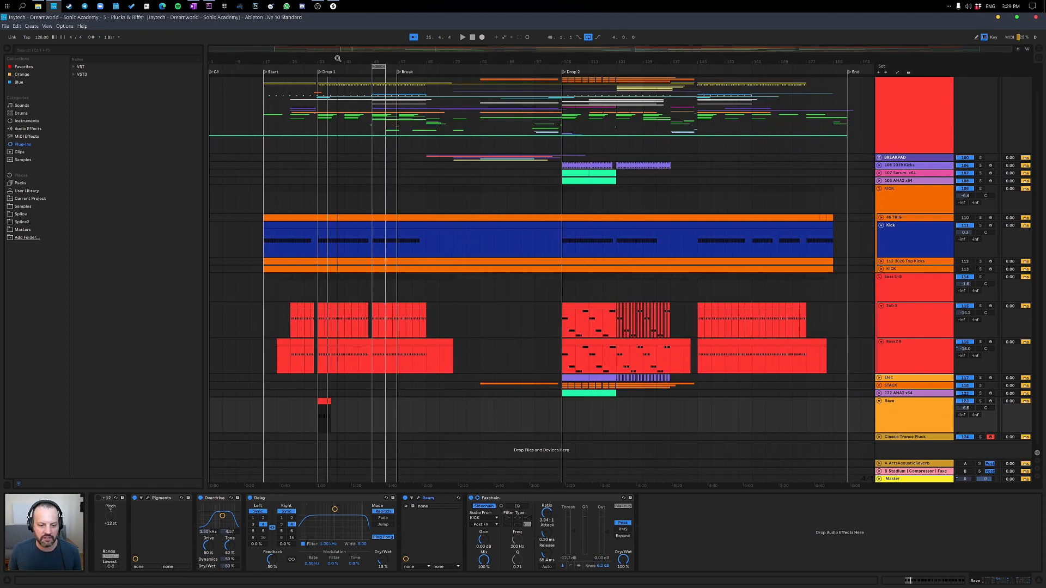
{"action": "left_click_drag", "start_coordinate": [333, 401], "coordinate": [427, 401]}
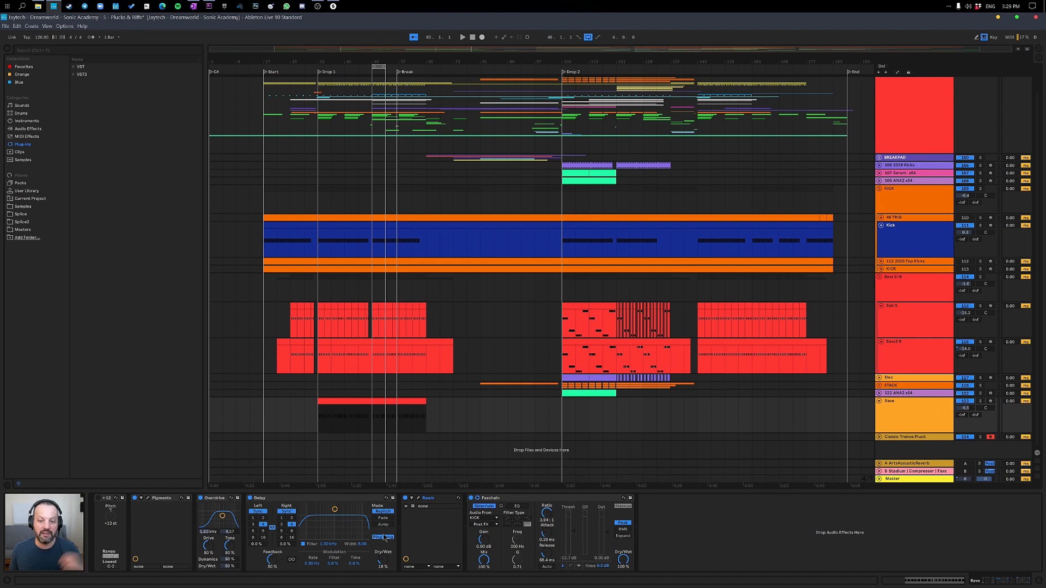
{"action": "left_click", "coordinate": [349, 417]}
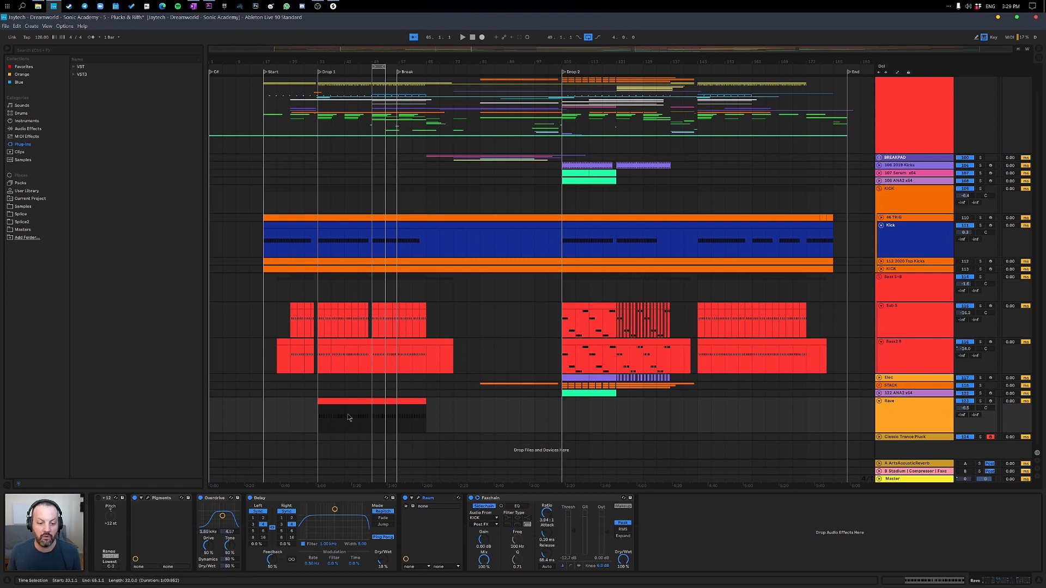
Check the Raum reverb settings and play the arrangement from bar 49 to hear the extended Rave part.
{"action": "left_click", "coordinate": [368, 424]}
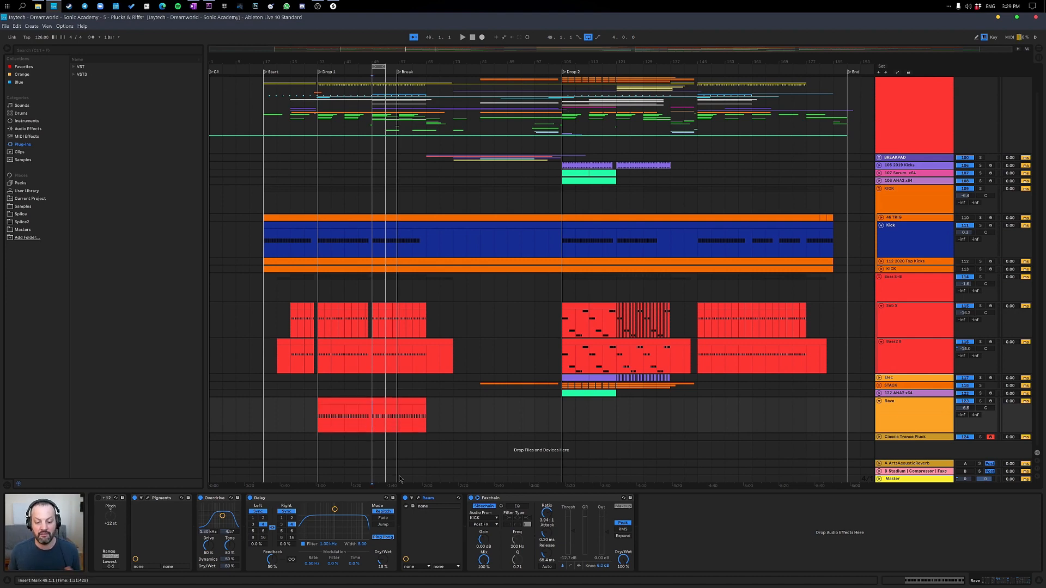
{"action": "left_click", "coordinate": [417, 498]}
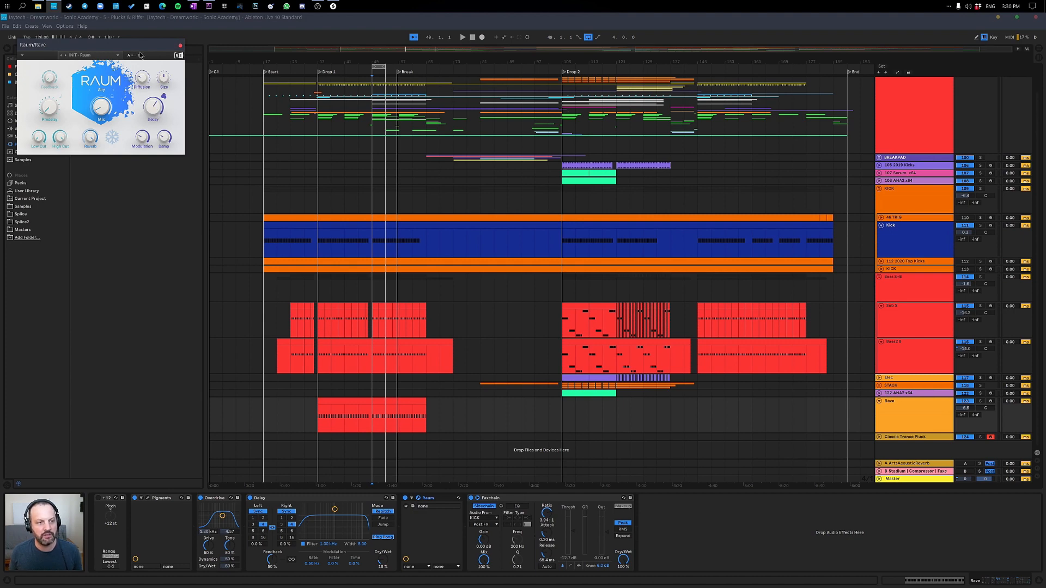
{"action": "left_click_drag", "start_coordinate": [140, 55], "coordinate": [176, 86]}
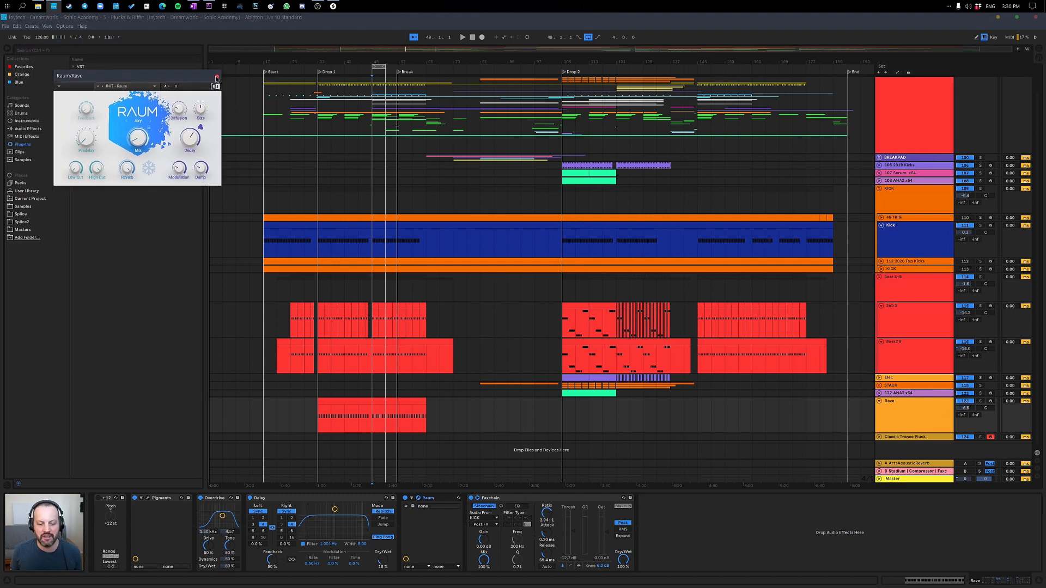
{"action": "left_click", "coordinate": [216, 78]}
{"action": "key", "text": "space"}
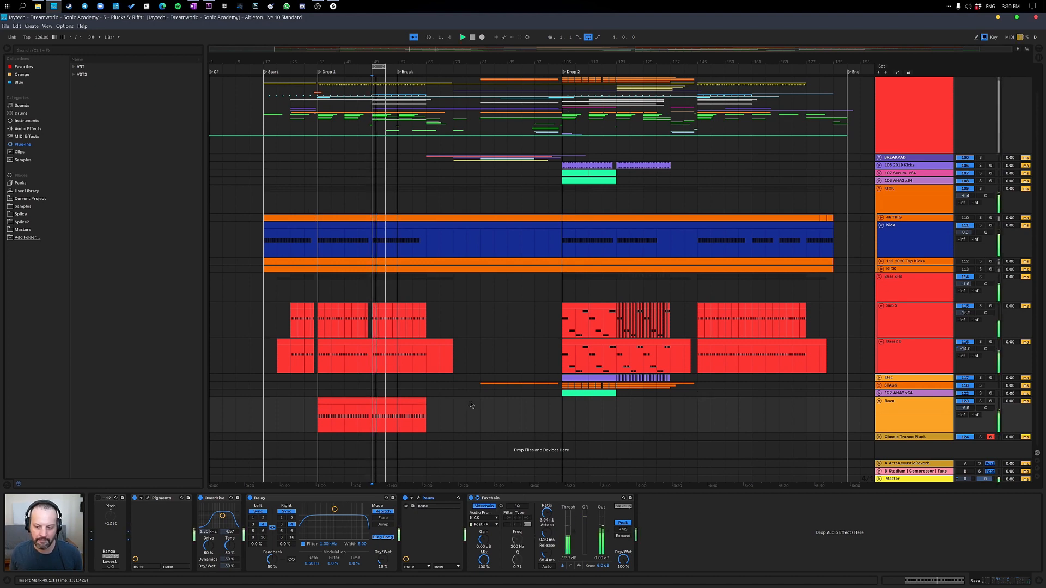
{"action": "left_click", "coordinate": [917, 420]}
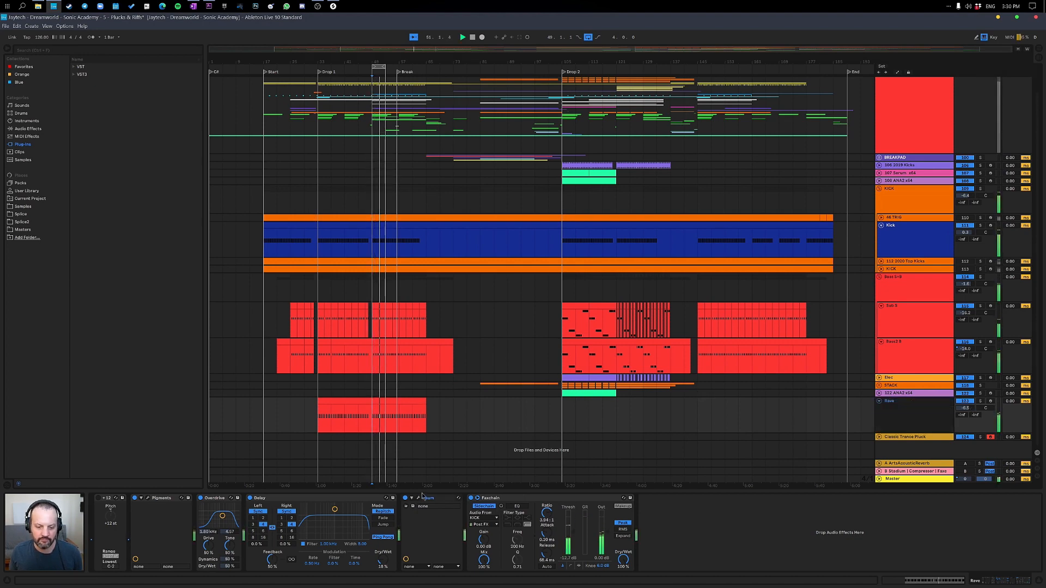
{"action": "key", "text": "space"}
Show the Rave track's Raum Mix automation and draw a rising ramp from bar 49 to bar 65.
{"action": "left_click", "coordinate": [419, 499]}
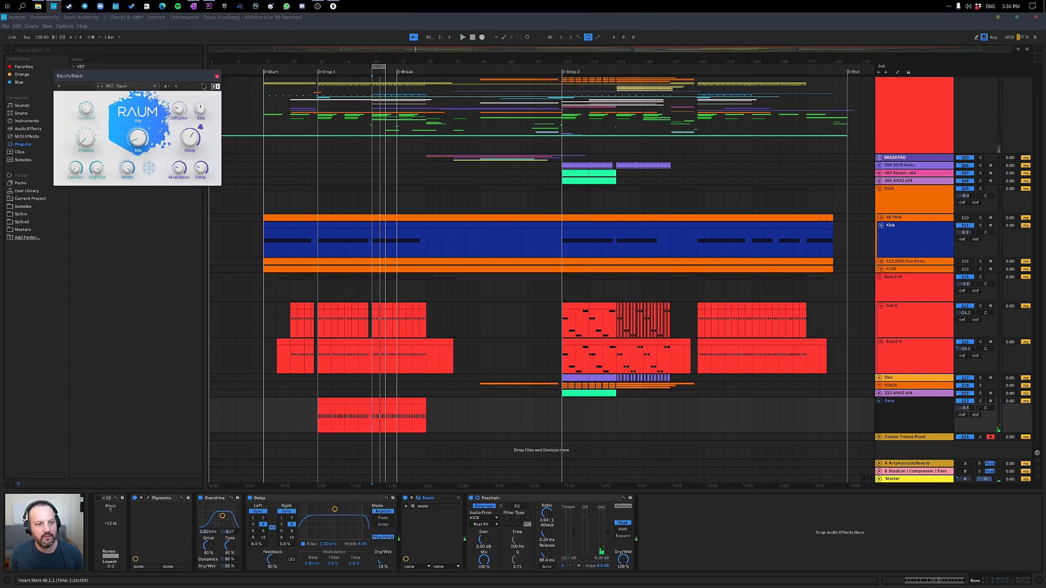
{"action": "left_click_drag", "start_coordinate": [200, 78], "coordinate": [816, 400]}
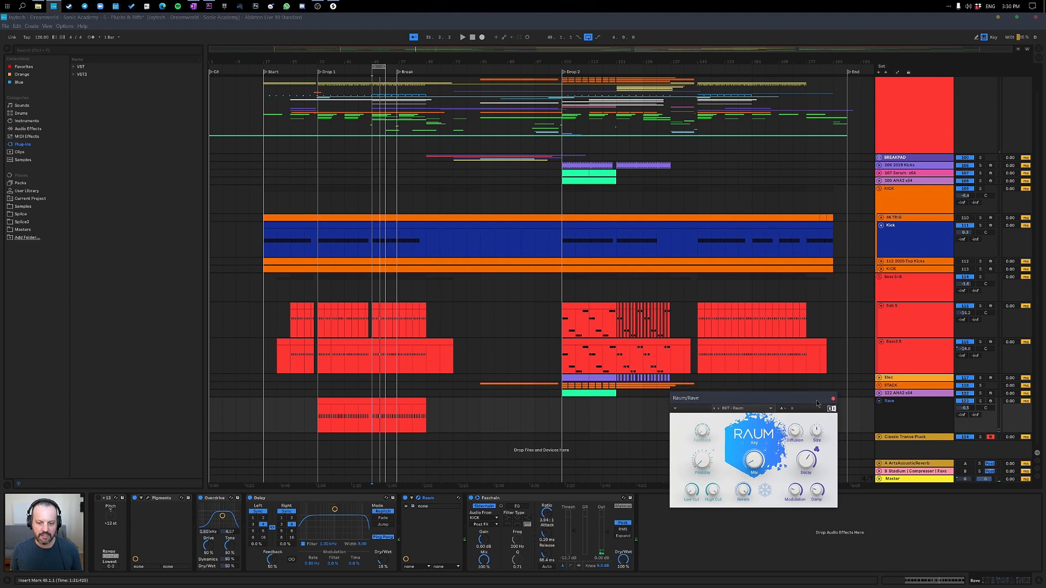
{"action": "key", "text": "a"}
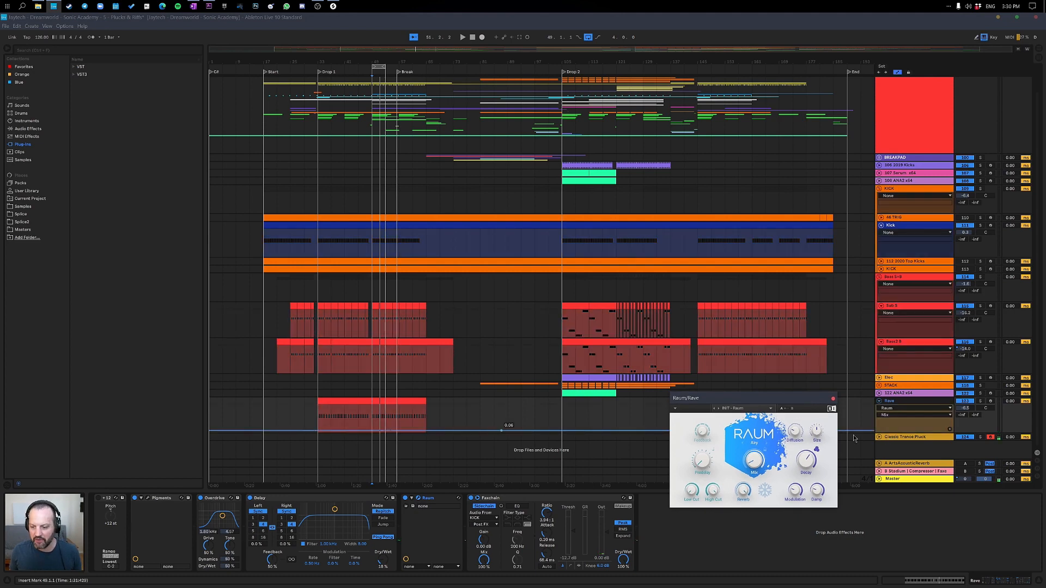
{"action": "left_click", "coordinate": [373, 431]}
{"action": "left_click_drag", "start_coordinate": [426, 430], "coordinate": [425, 417]}
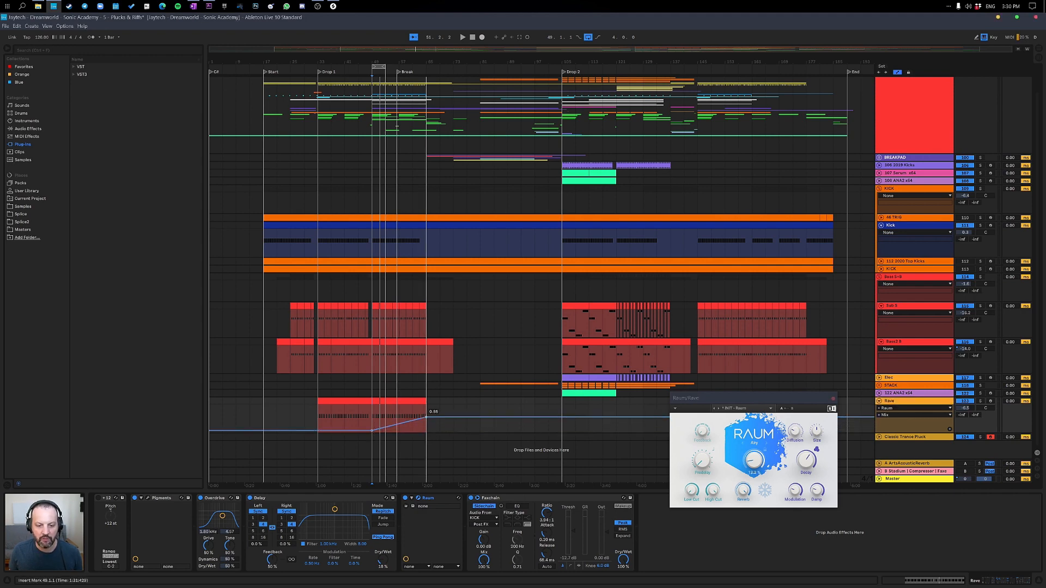
Play from bar 61 and readjust the Raum Mix end point at bar 65, trying 0.18 before raising it.
{"action": "left_click", "coordinate": [414, 417]}
{"action": "key", "text": "space"}
{"action": "mouse_move", "coordinate": [426, 417]}
{"action": "left_mouse_down"}
{"action": "mouse_move", "coordinate": [426, 407]}
{"action": "mouse_move", "coordinate": [426, 423]}
{"action": "left_mouse_up"}
{"action": "key", "text": "space"}
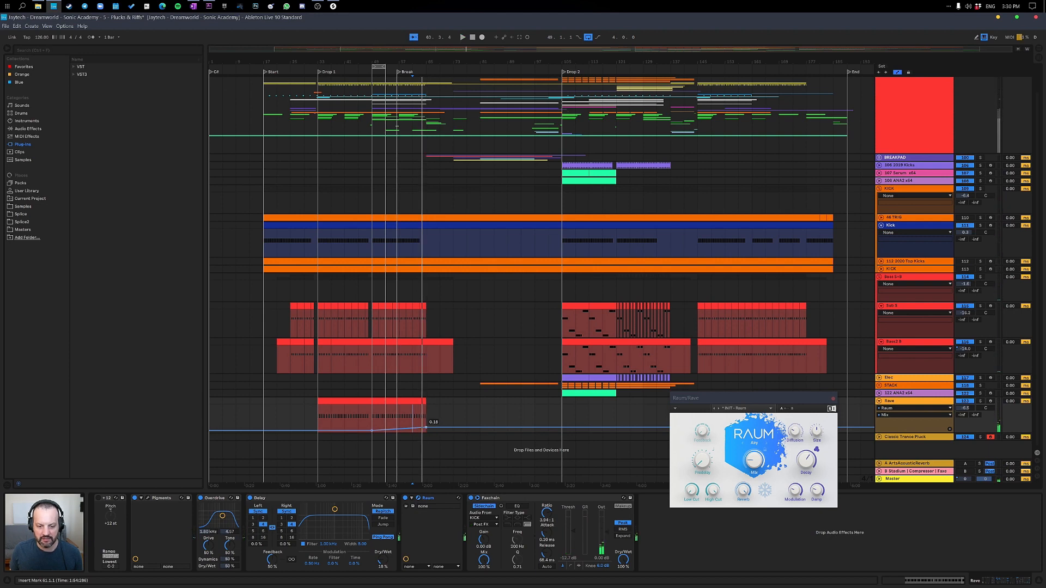
{"action": "left_click_drag", "start_coordinate": [425, 428], "coordinate": [424, 416]}
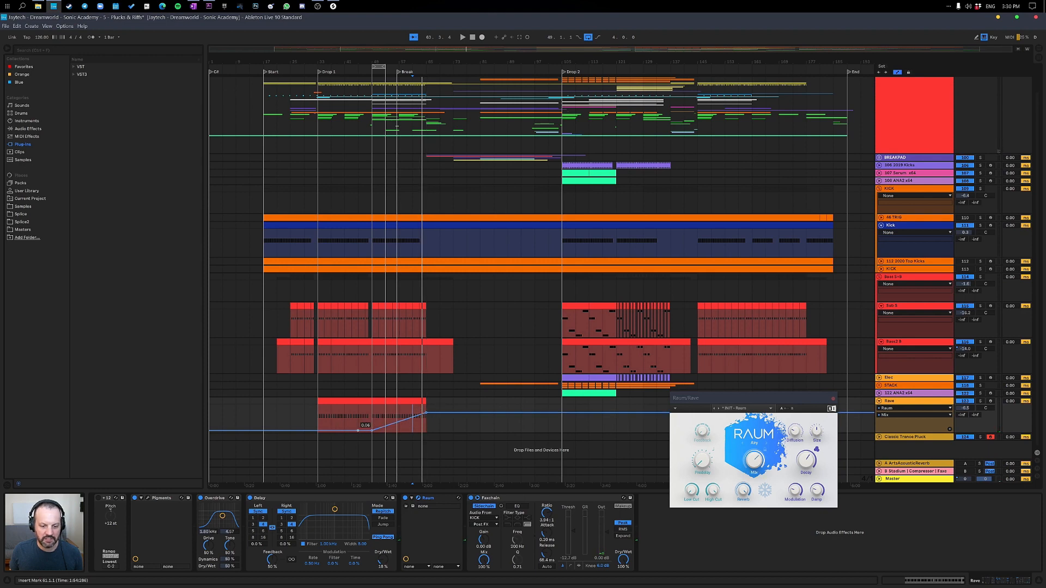
Add a curved Raum Mix ramp from bar 33 up to bar 49, dropping back there, and play from bar 41.
{"action": "left_click_drag", "start_coordinate": [365, 430], "coordinate": [319, 433]}
{"action": "left_click", "coordinate": [372, 414]}
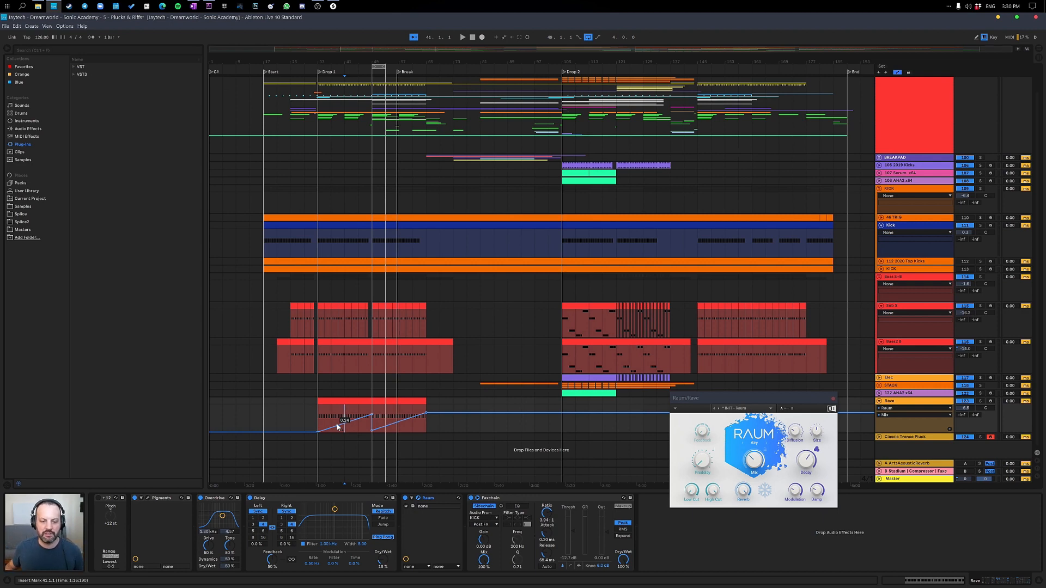
{"action": "key", "text": "space"}
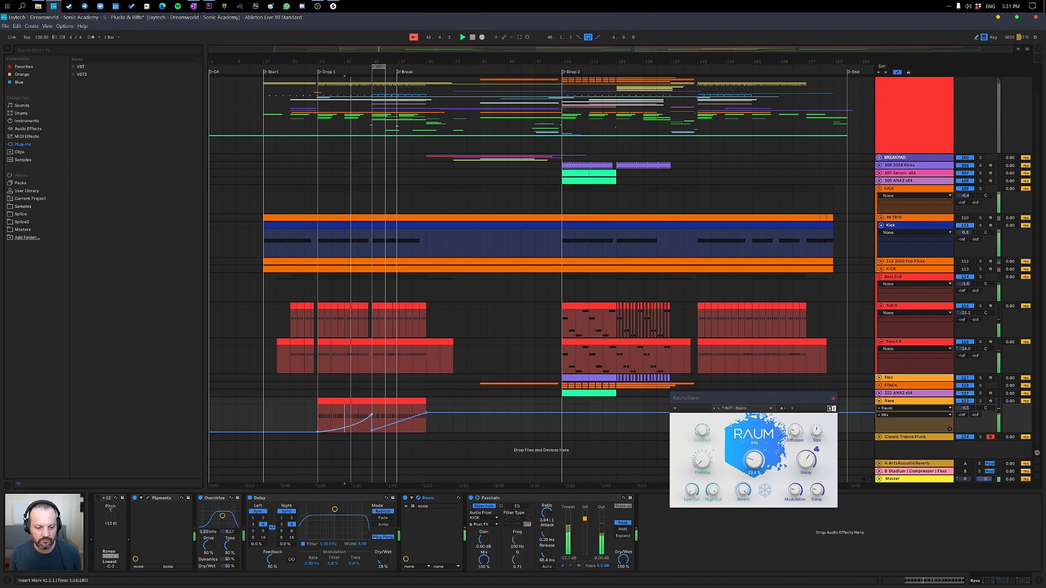
Bend the Rave track's Raum Mix ramp between bars 49 and 65 into a curve, and close the Raum window.
{"action": "left_click_drag", "start_coordinate": [407, 426], "coordinate": [407, 442]}
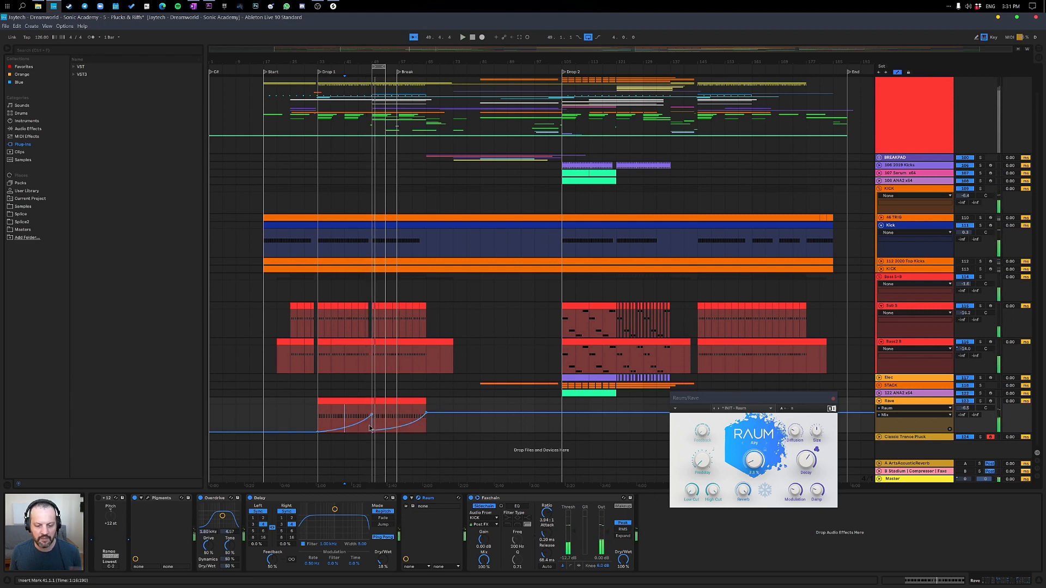
{"action": "mouse_move", "coordinate": [373, 432]}
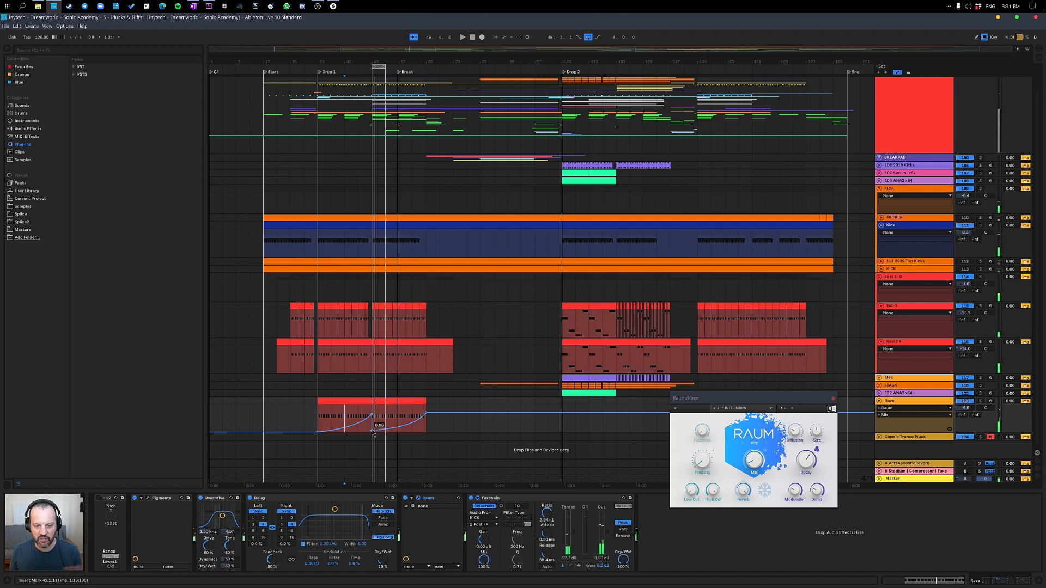
{"action": "left_click", "coordinate": [833, 398]}
Copy the Rave clips from bars 33–65, including the Raum Mix automation, to bar 145.
{"action": "left_click", "coordinate": [357, 402]}
{"action": "key", "text": "space"}
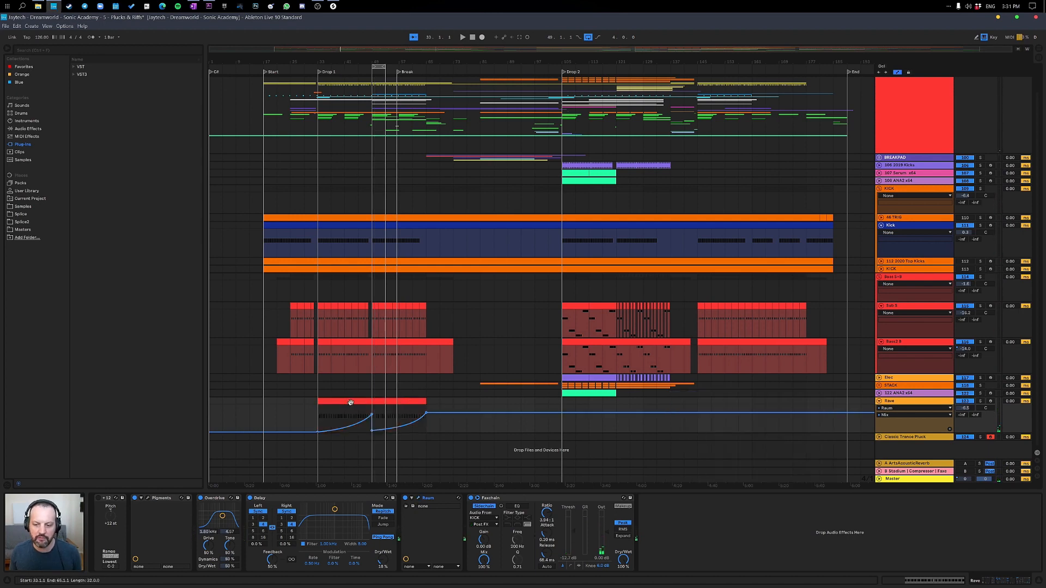
{"action": "left_click", "coordinate": [699, 407]}
{"action": "key", "text": "ctrl+v"}
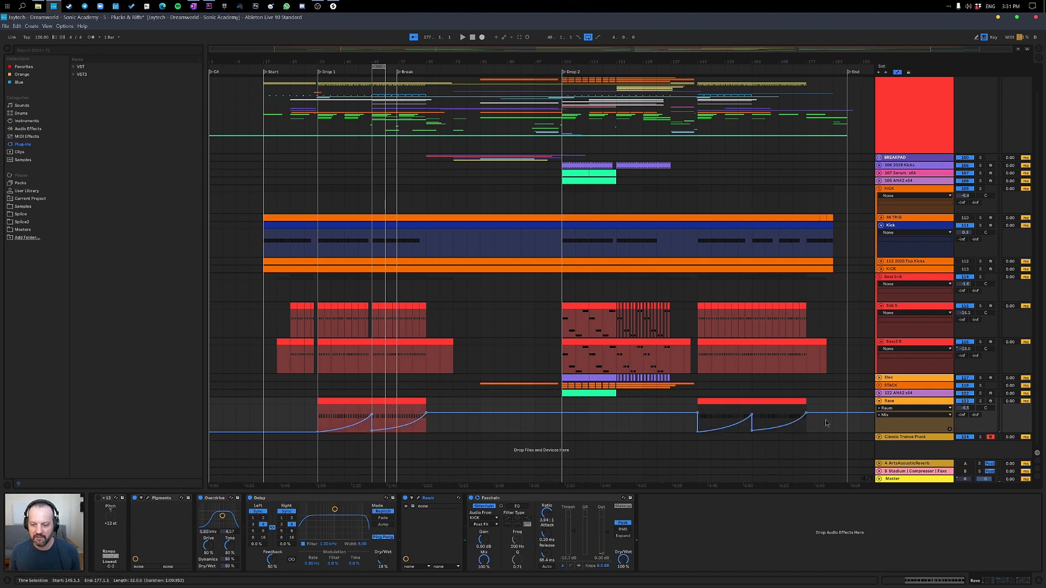
Make the Raum Mix automation slope down just before bar 145 instead of dropping vertically.
{"action": "left_click", "coordinate": [696, 415]}
{"action": "left_click", "coordinate": [696, 415]}
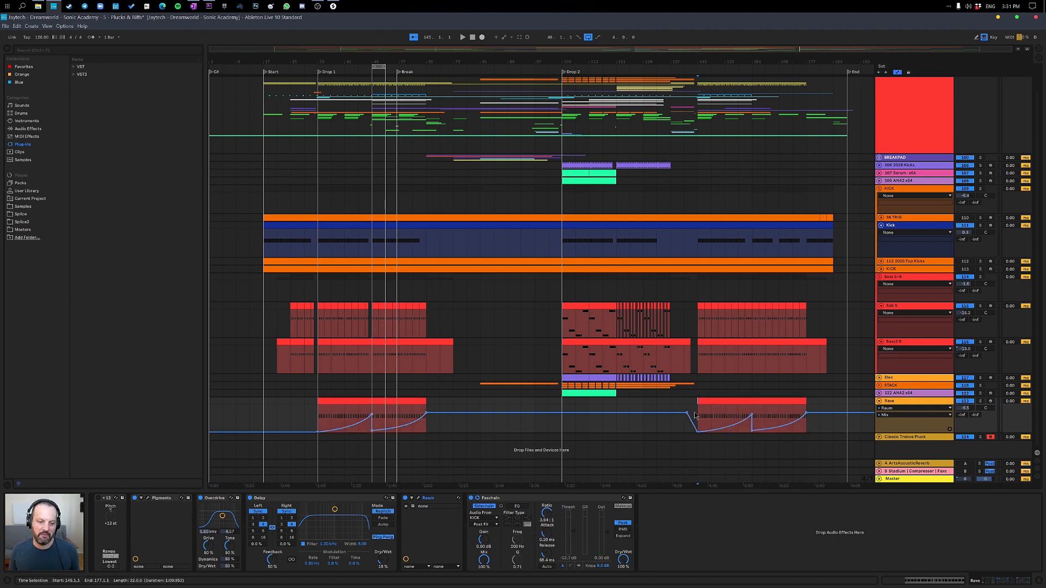
{"action": "left_click", "coordinate": [694, 415]}
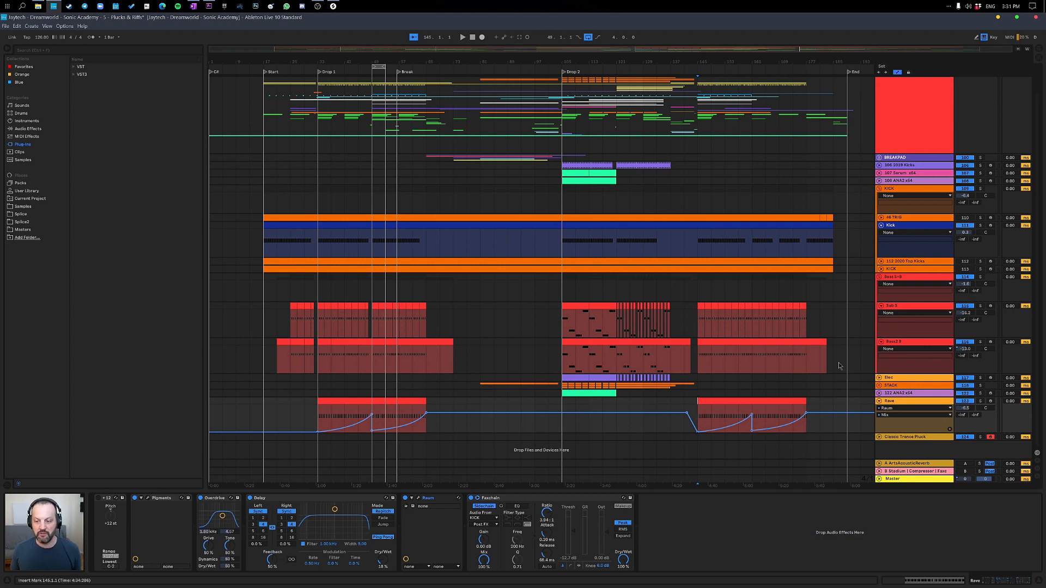
Create an empty four-bar MIDI clip at bar 49 on the Classic Trance Pluck track and open it for note drawing.
{"action": "left_click", "coordinate": [879, 438]}
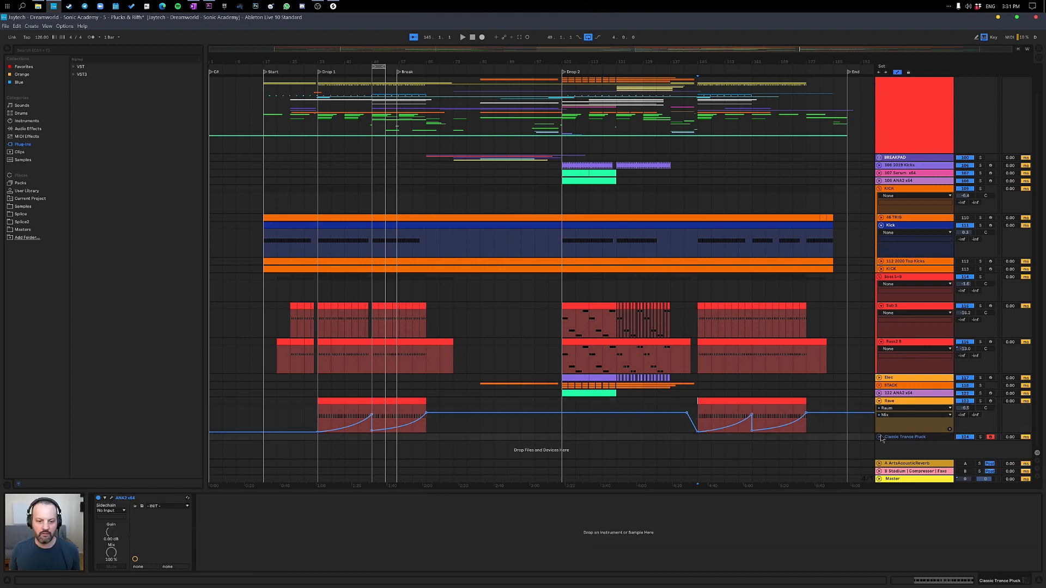
{"action": "left_click_drag", "start_coordinate": [371, 445], "coordinate": [383, 443]}
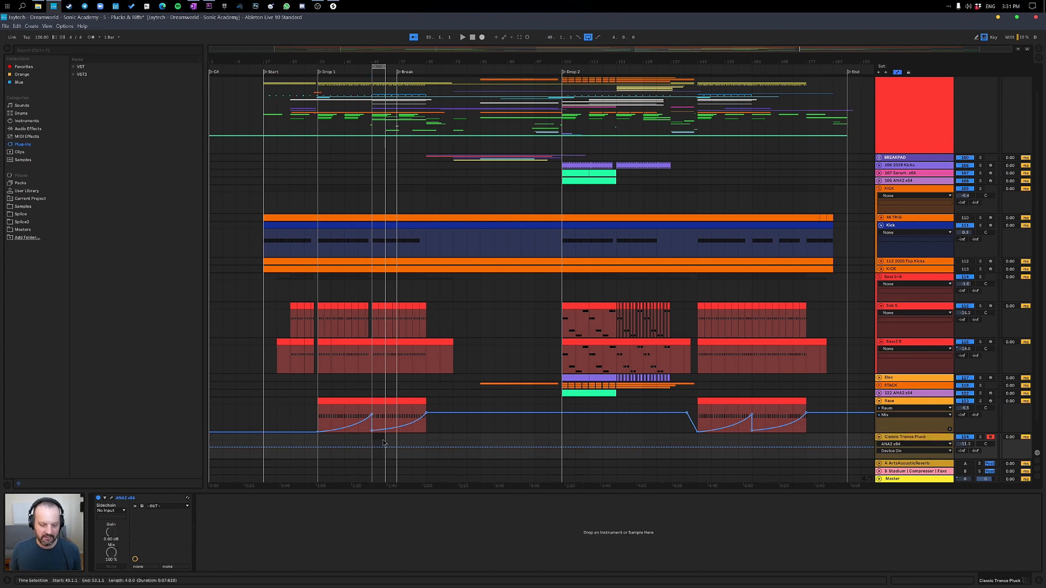
{"action": "key", "text": "ctrl+shift+m"}
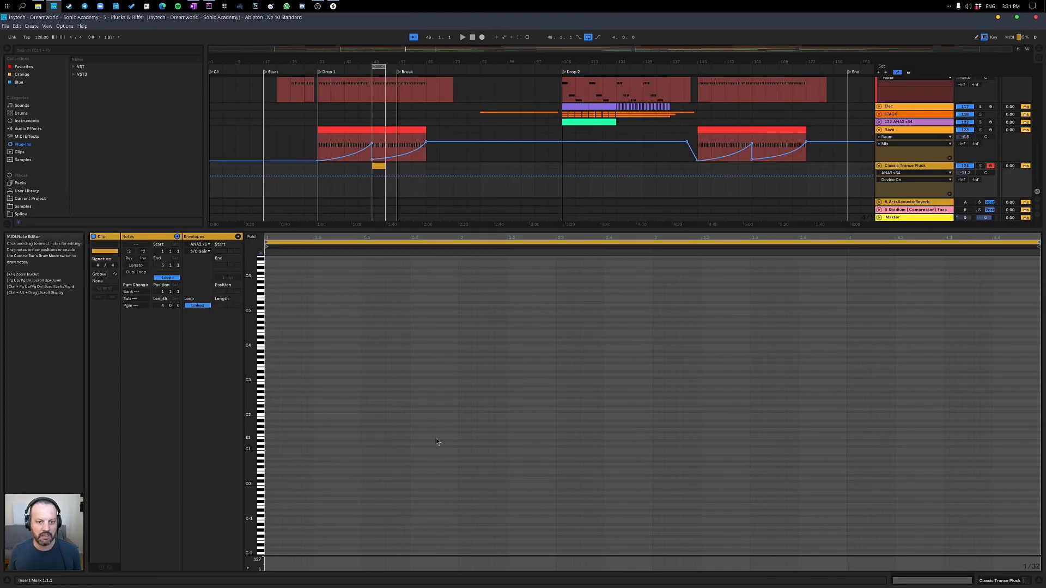
{"action": "key", "text": "shift+Tab"}
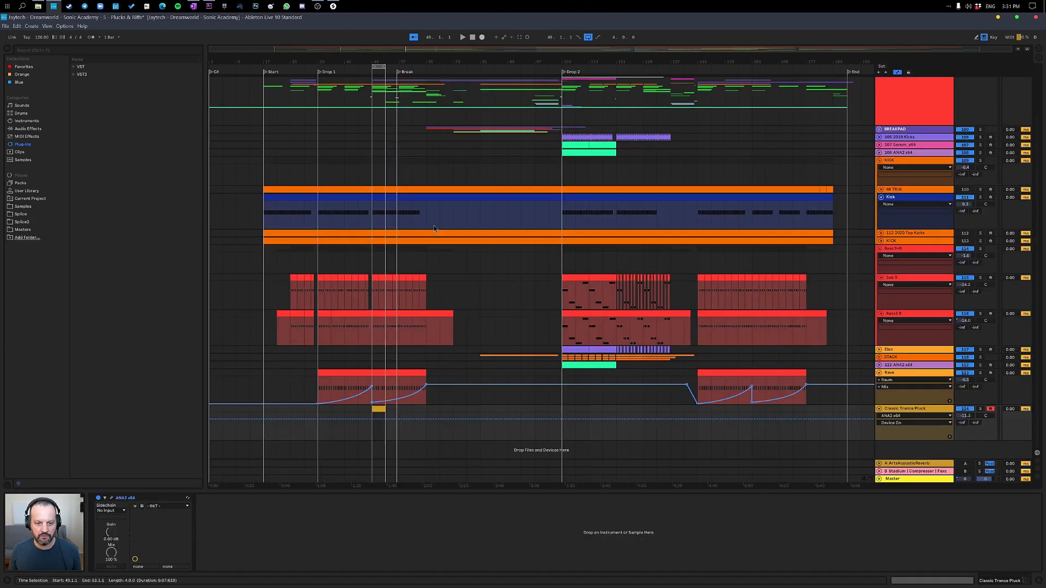
{"action": "double_click", "coordinate": [381, 409]}
{"action": "key", "text": "b"}
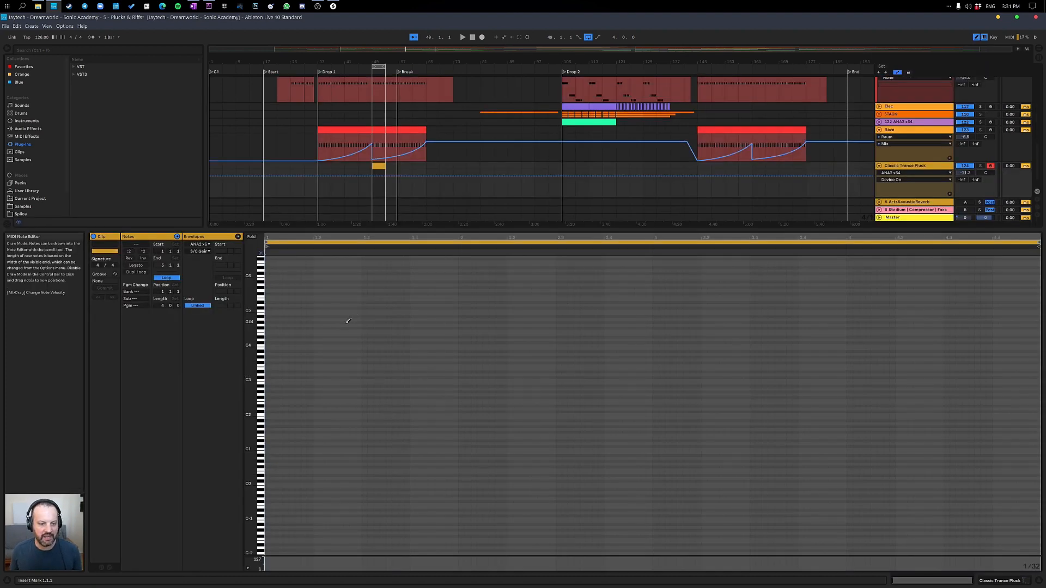
Inspect the Classic Trance Pluck track's ANA 2 synth preset, and close its window.
{"action": "key", "text": "shift+Tab"}
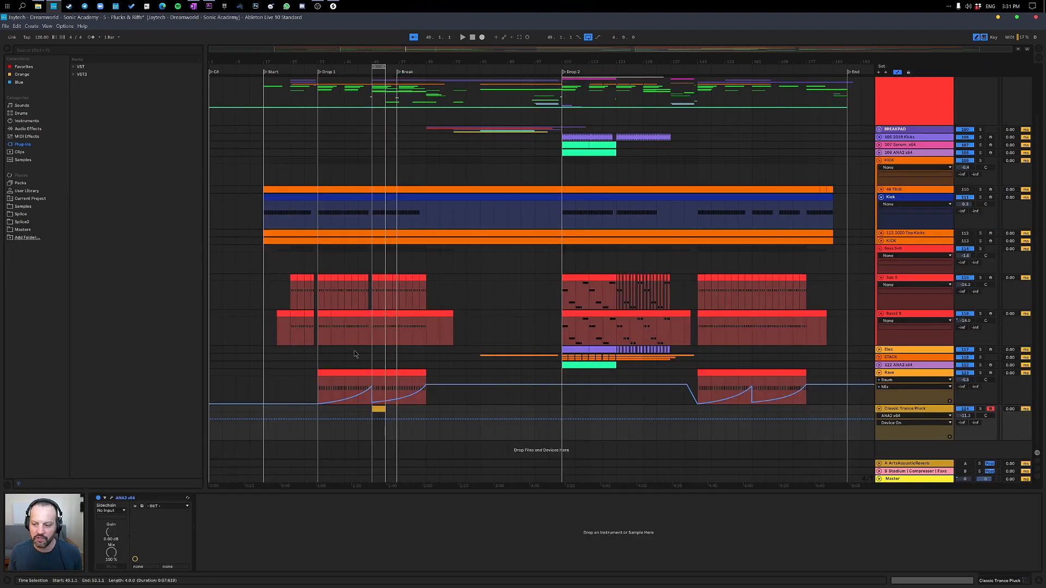
{"action": "left_click", "coordinate": [112, 499]}
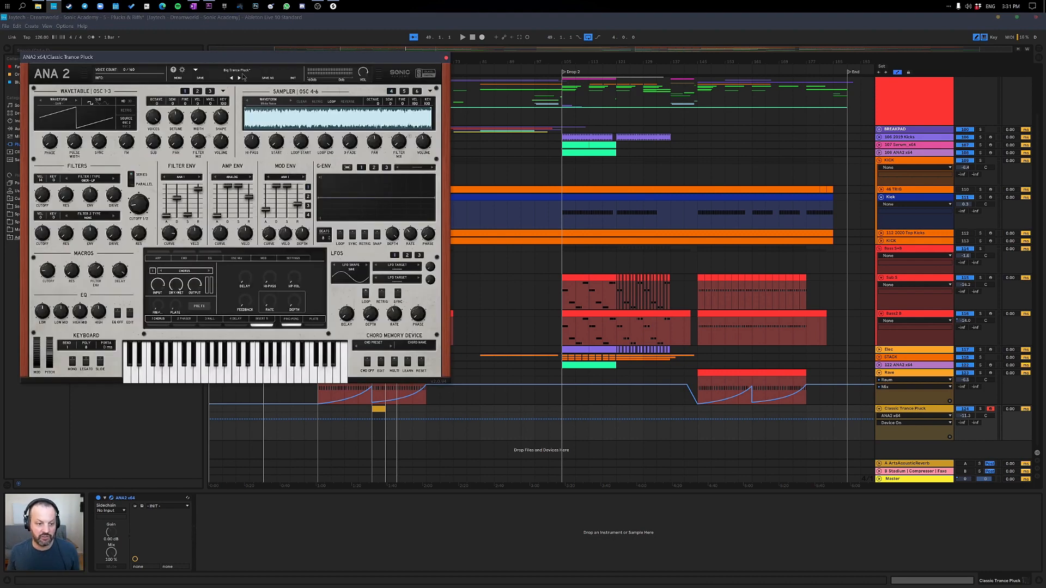
{"action": "left_click", "coordinate": [447, 57]}
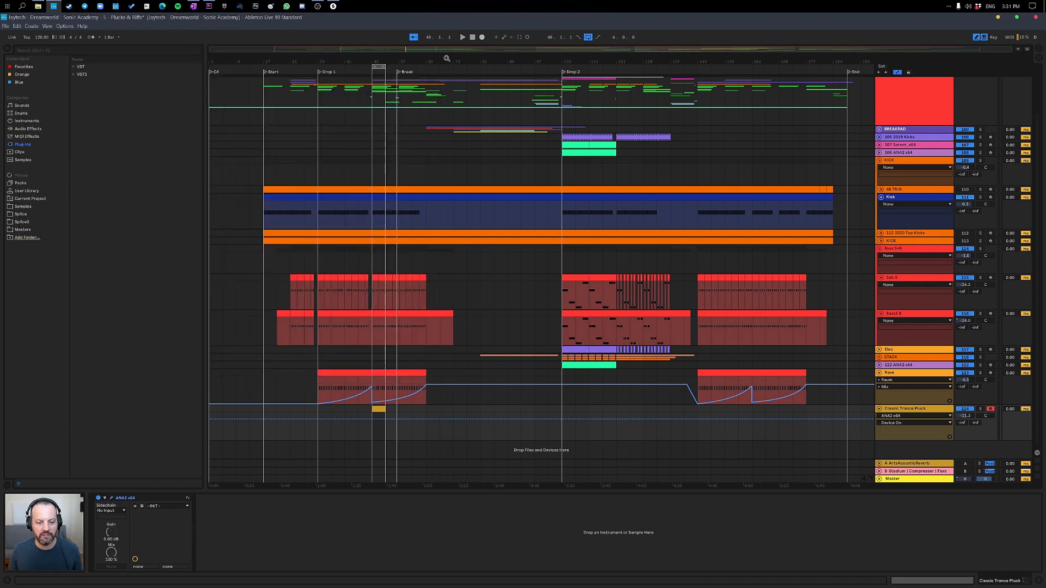
Draw an eighth-note C#4 in the pluck clip on a 1/8 grid and position it at 1.2.1.
{"action": "double_click", "coordinate": [379, 409]}
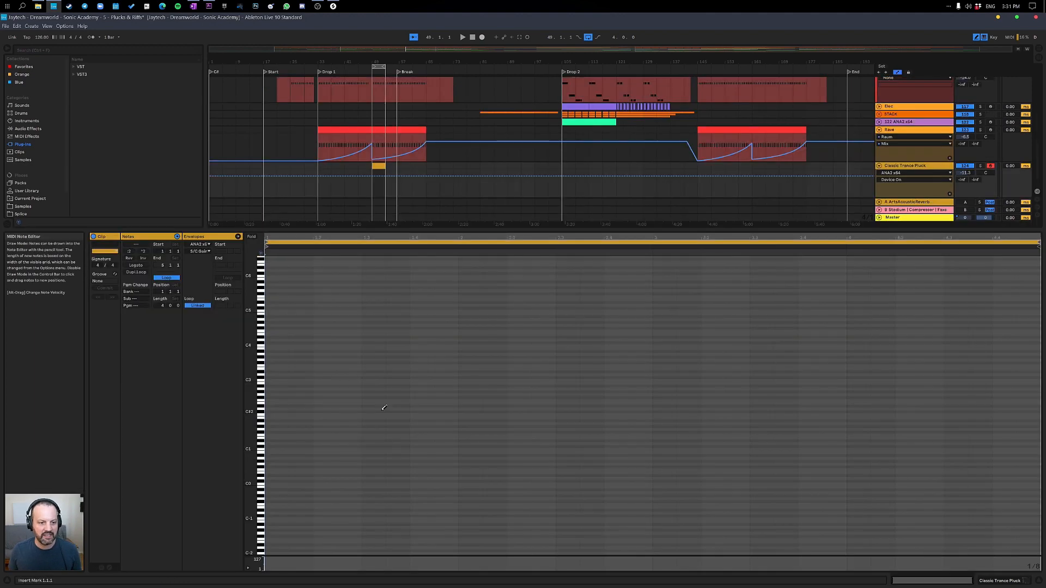
{"action": "key", "text": "ctrl+2"}
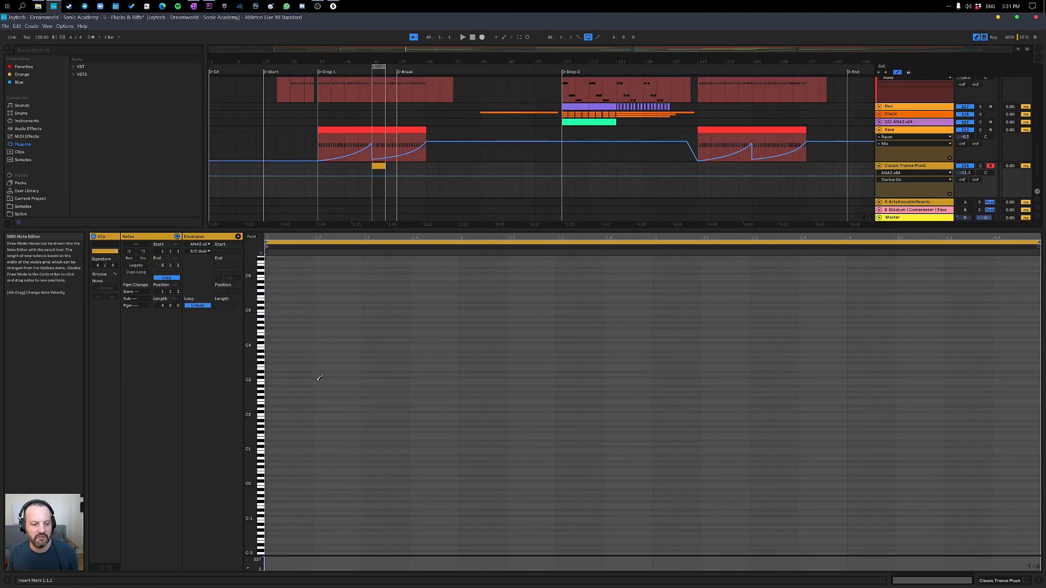
{"action": "key", "text": "ctrl+1"}
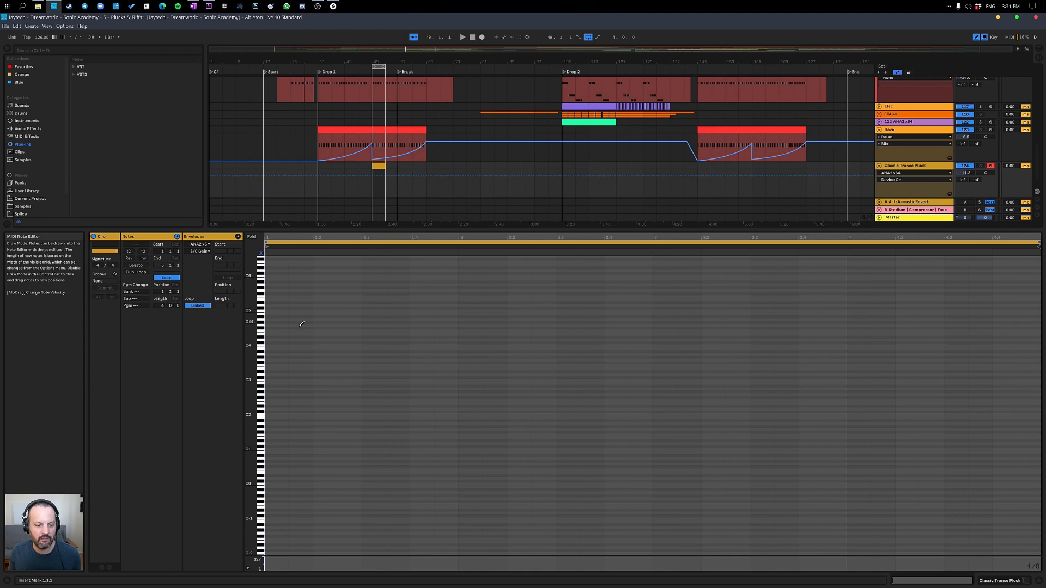
{"action": "left_click", "coordinate": [300, 328]}
{"action": "left_click_drag", "start_coordinate": [301, 327], "coordinate": [301, 342]}
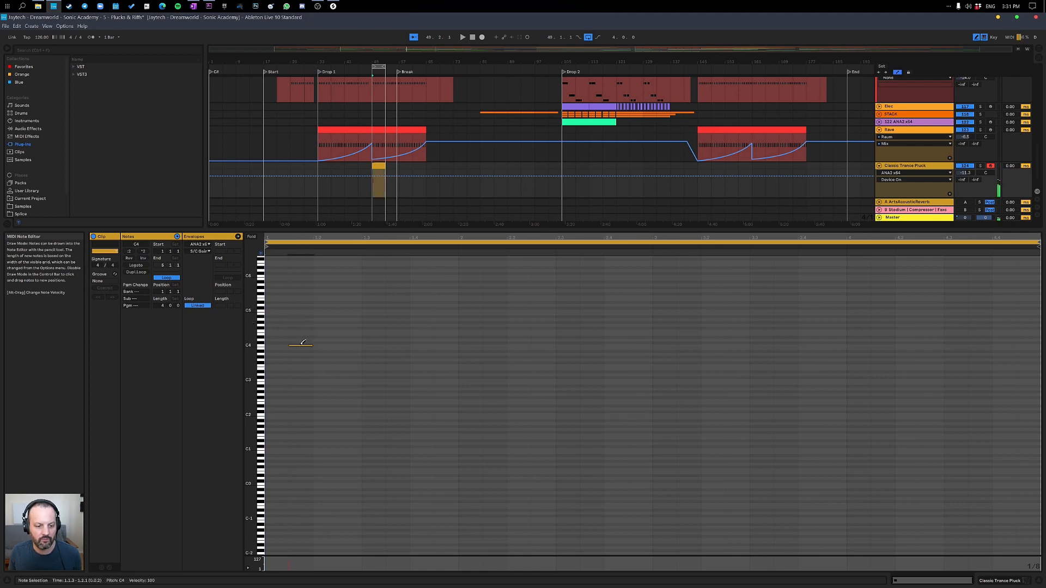
{"action": "key", "text": "b"}
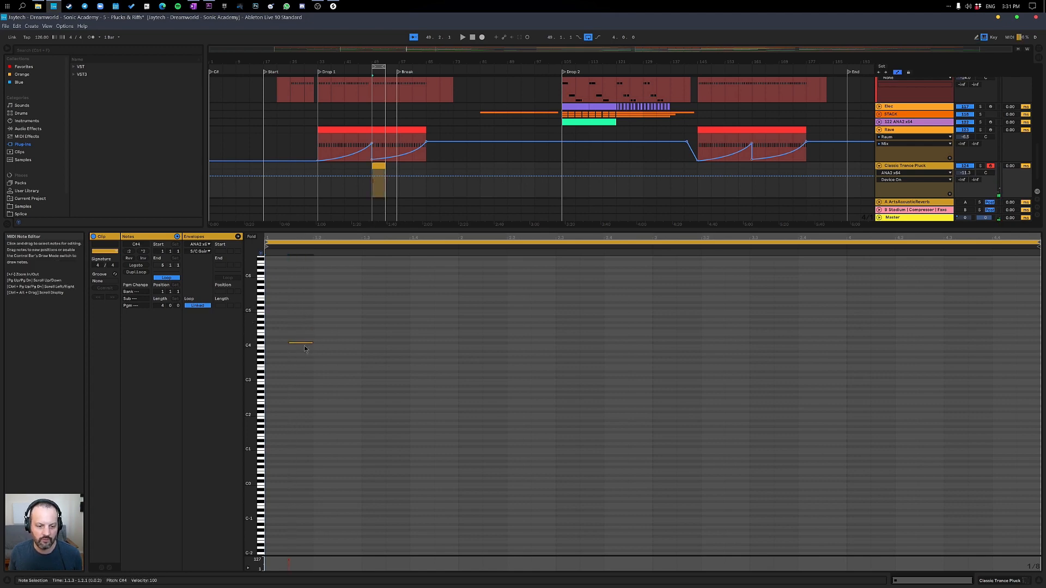
{"action": "left_click_drag", "start_coordinate": [309, 344], "coordinate": [326, 347]}
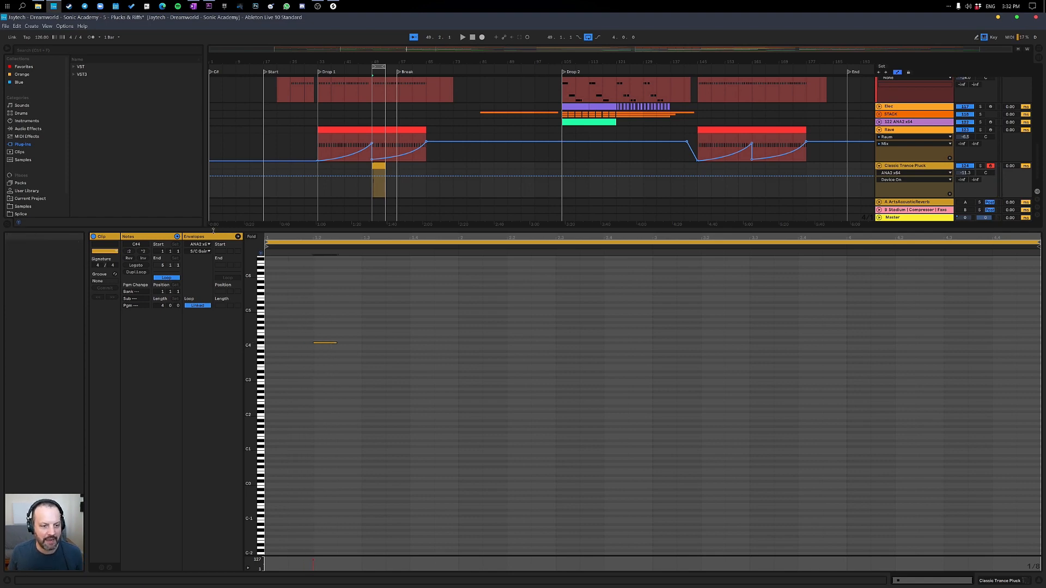
Enlarge the arrangement area and duplicate the pluck clip's C#4 note to 1.4.1.
{"action": "left_click_drag", "start_coordinate": [250, 230], "coordinate": [222, 384]}
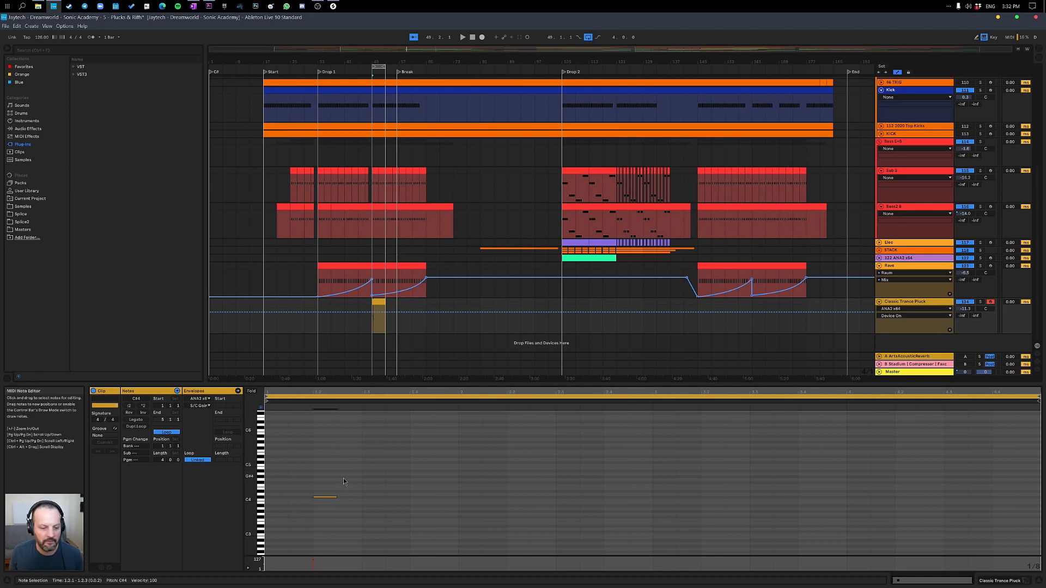
{"action": "left_click", "coordinate": [322, 476]}
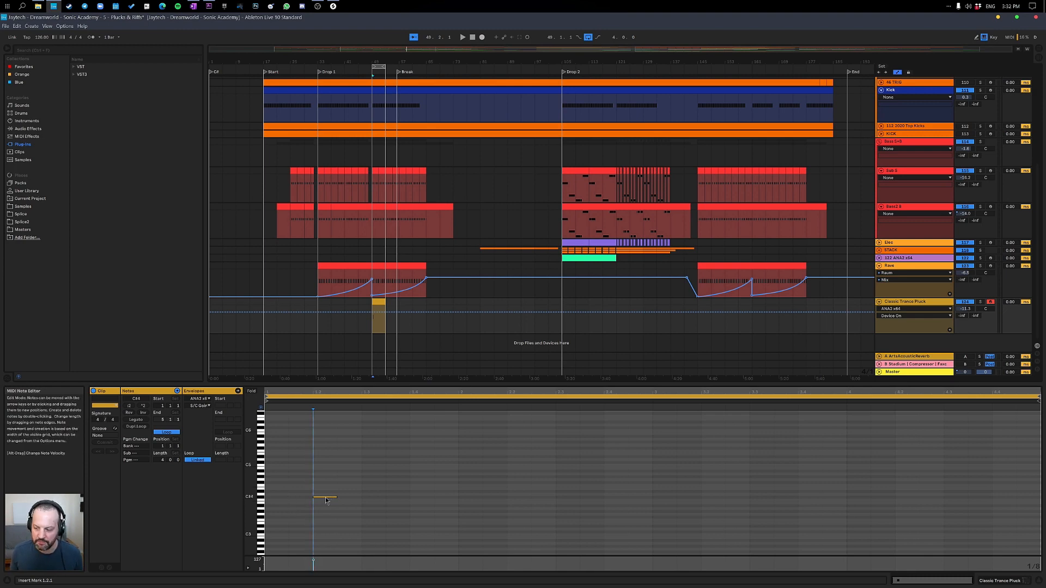
{"action": "left_click", "coordinate": [326, 498]}
{"action": "left_click_drag", "start_coordinate": [326, 500], "coordinate": [422, 500], "text": "ctrl"}
Shorten the pluck clip's loop to one bar.
{"action": "left_click", "coordinate": [452, 397]}
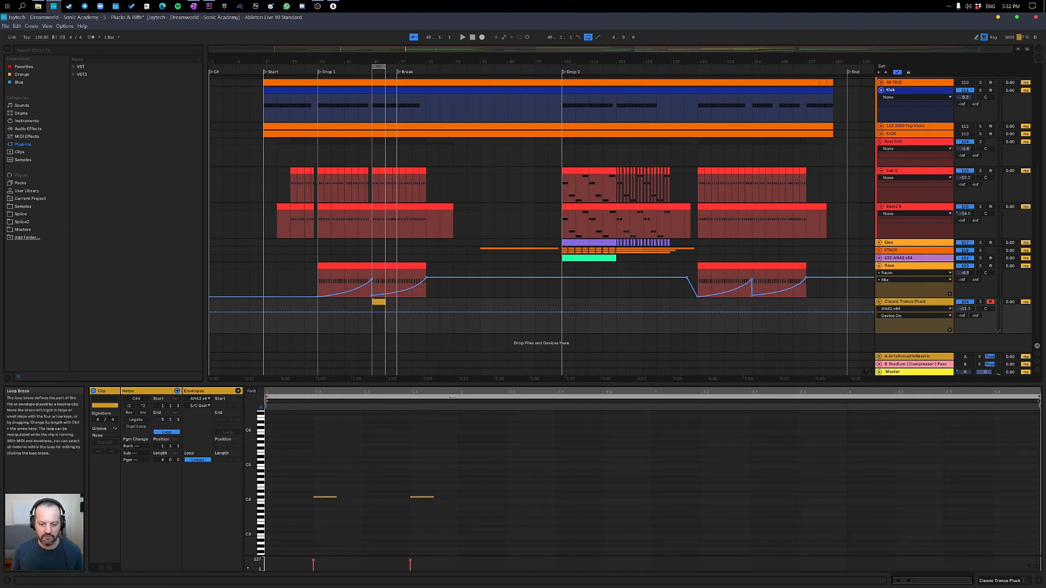
{"action": "key", "text": "ctrl+Left"}
{"action": "key", "text": "ctrl+Left"}
{"action": "key", "text": "ctrl+Left"}
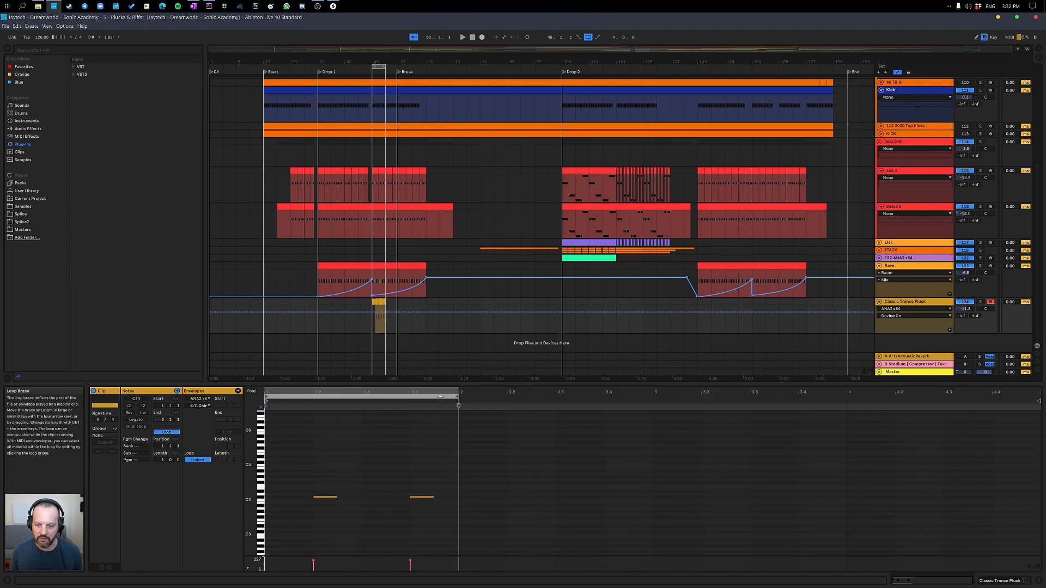
Play from bar 49, extend the looping pluck clip to bar 65, and raise the Classic Trance Pluck track's volume.
{"action": "key", "text": "space"}
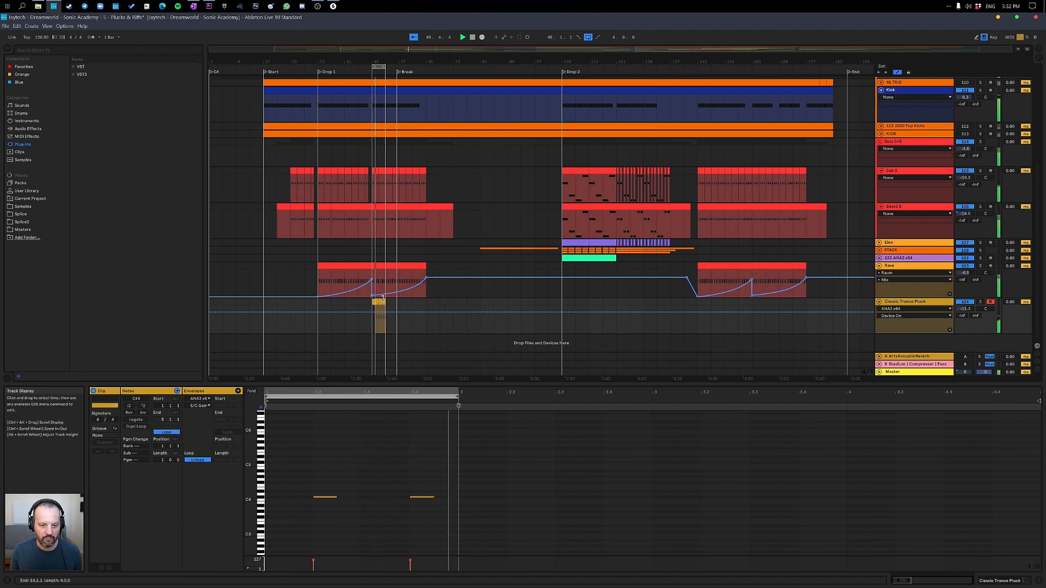
{"action": "left_click_drag", "start_coordinate": [384, 301], "coordinate": [426, 301]}
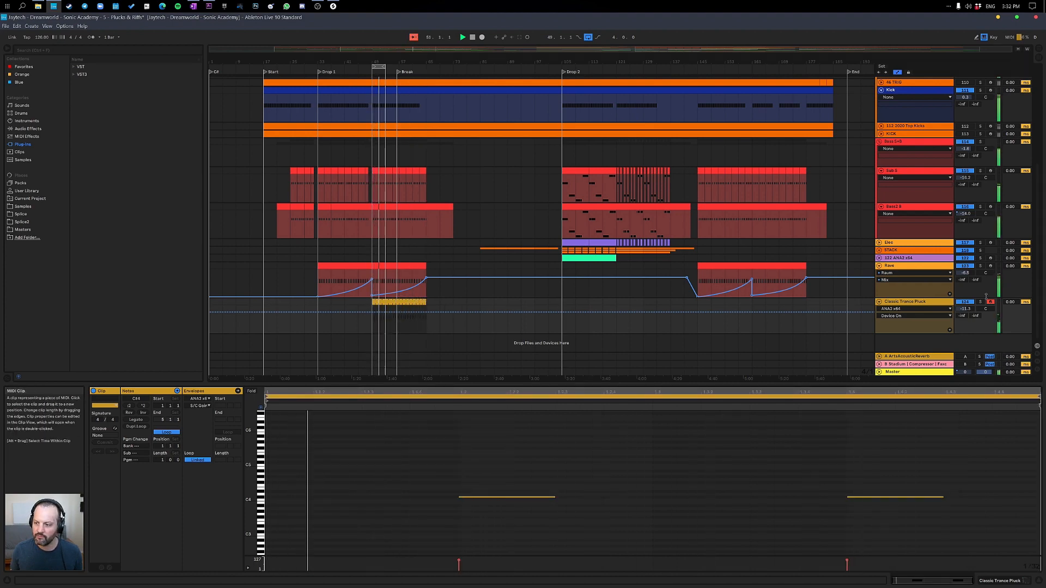
{"action": "left_click_drag", "start_coordinate": [966, 308], "coordinate": [965, 294]}
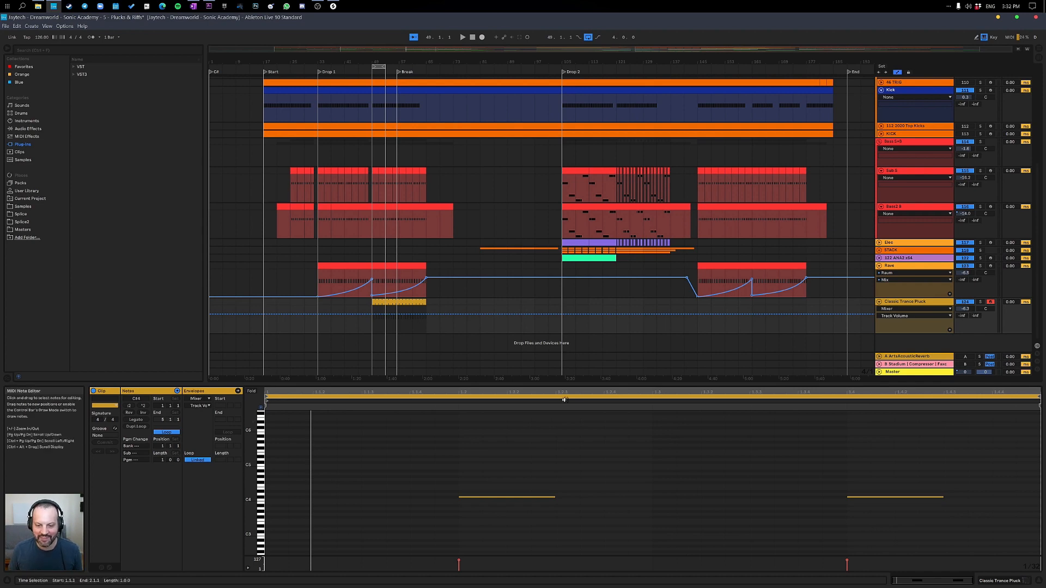
Enlarge the note editor and draw sixteenth-note G#3 notes at 1.2.4 and 1.4.4 in the pluck clip.
{"action": "left_click_drag", "start_coordinate": [582, 383], "coordinate": [582, 288]}
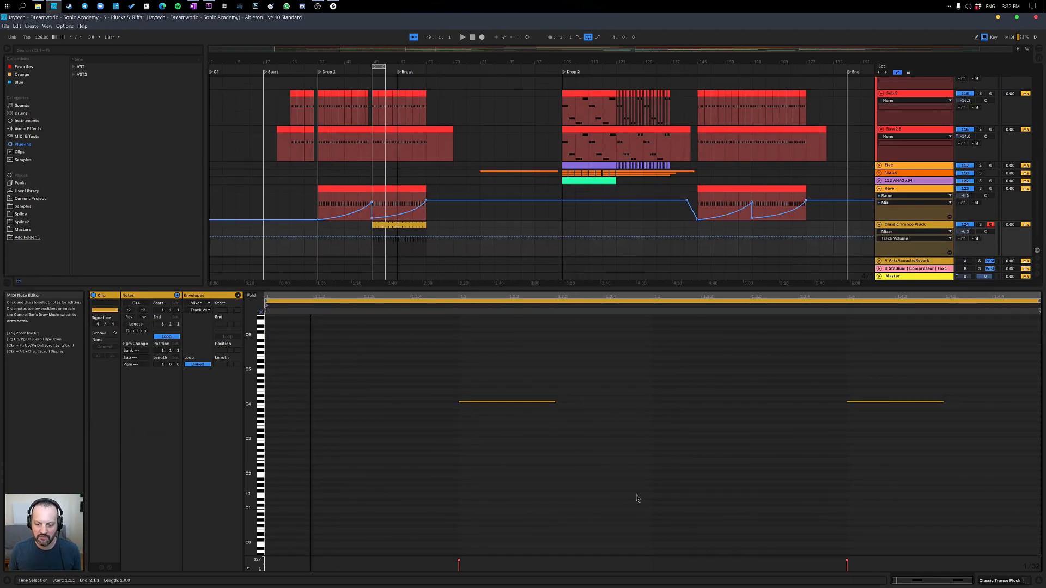
{"action": "key", "text": "b"}
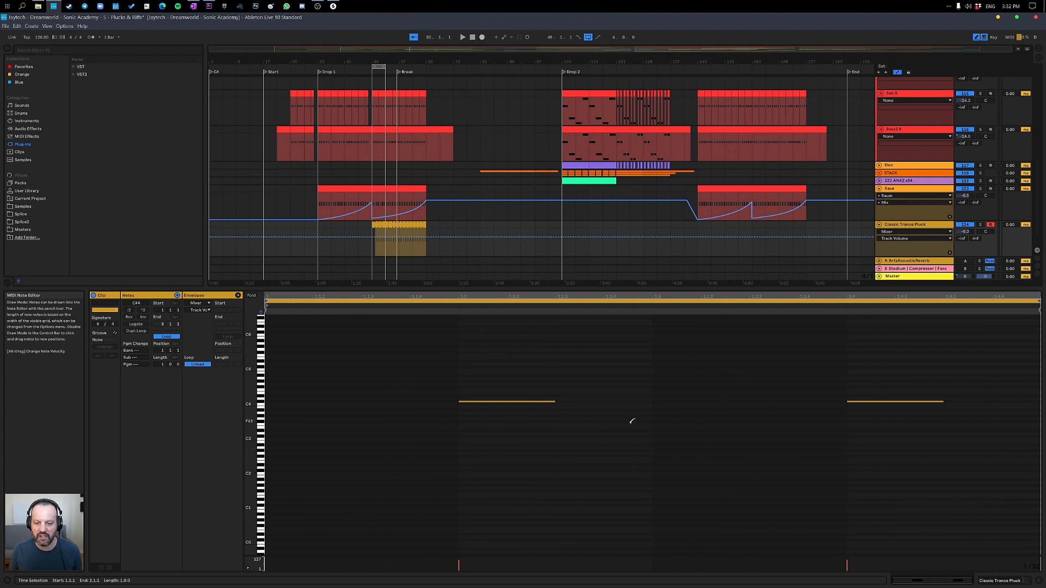
{"action": "key", "text": "b"}
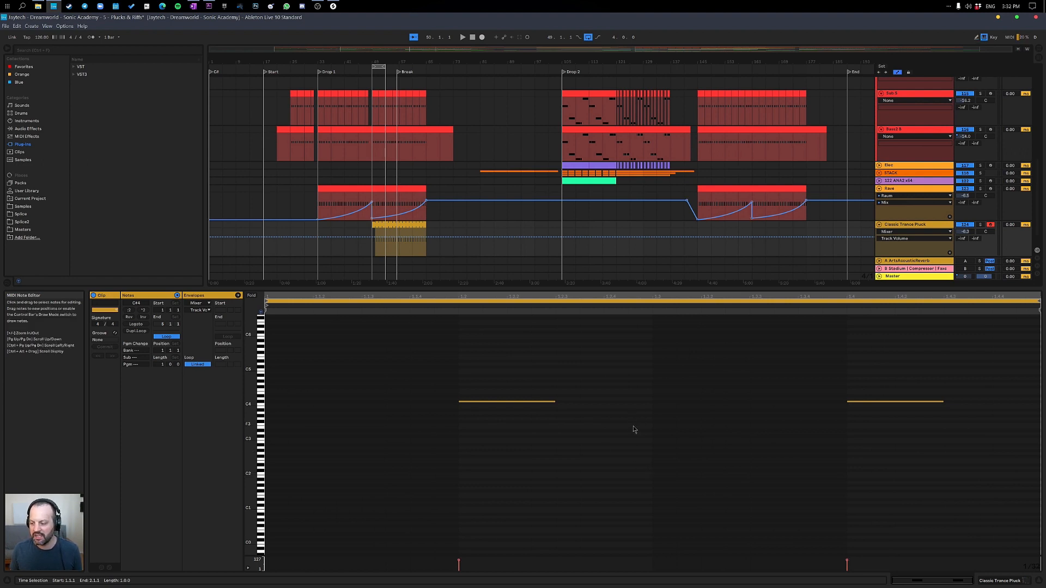
{"action": "key", "text": "b"}
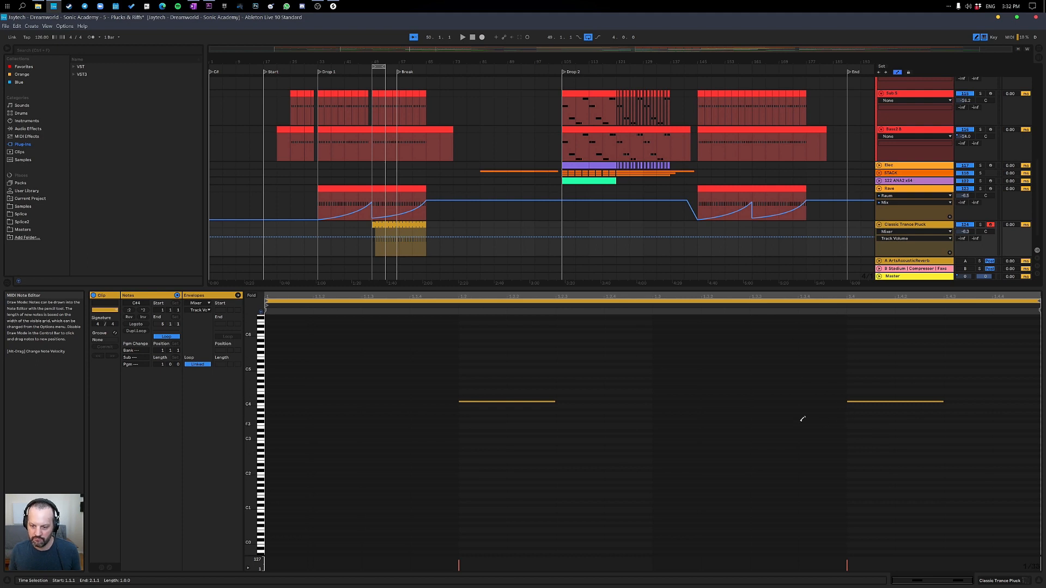
{"action": "left_click", "coordinate": [632, 434]}
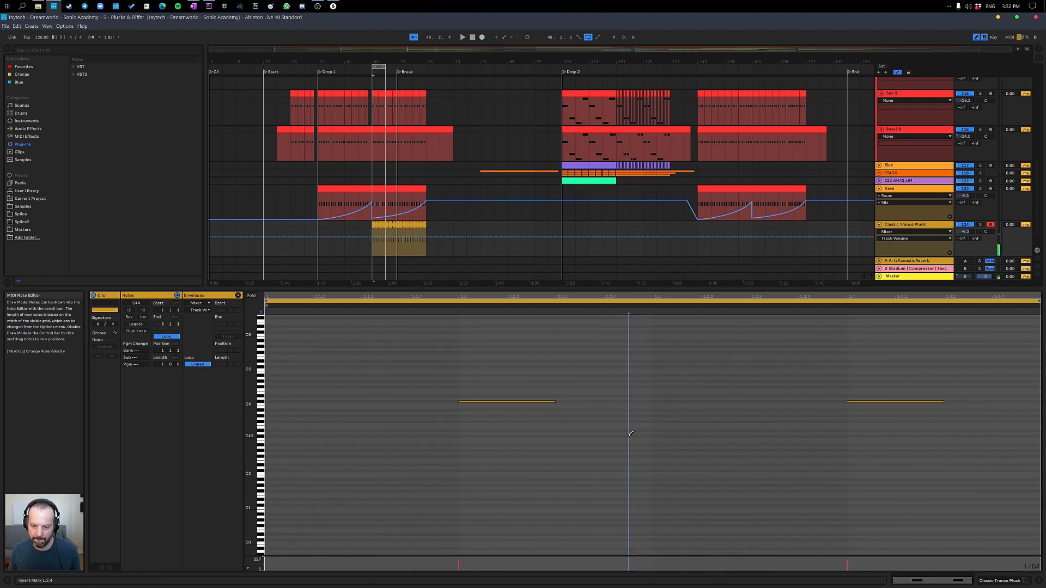
{"action": "left_click", "coordinate": [628, 412]}
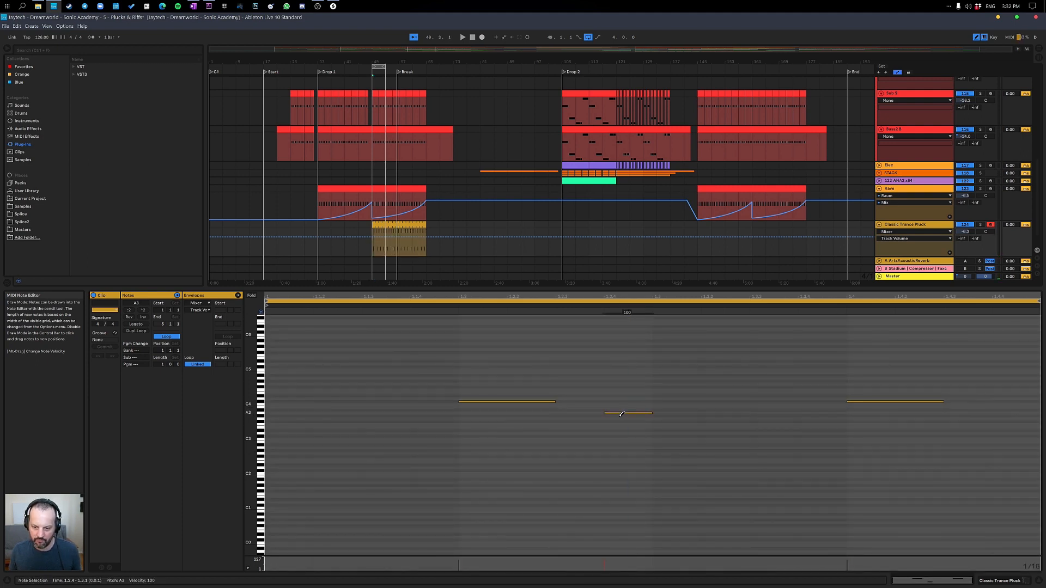
{"action": "left_click_drag", "start_coordinate": [621, 412], "coordinate": [621, 416]}
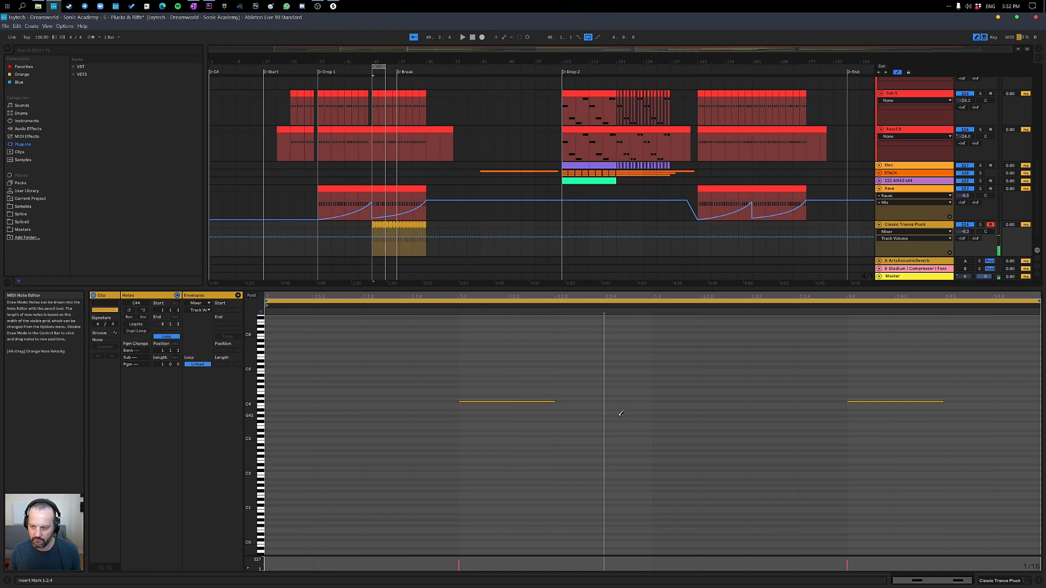
{"action": "left_click", "coordinate": [1004, 416]}
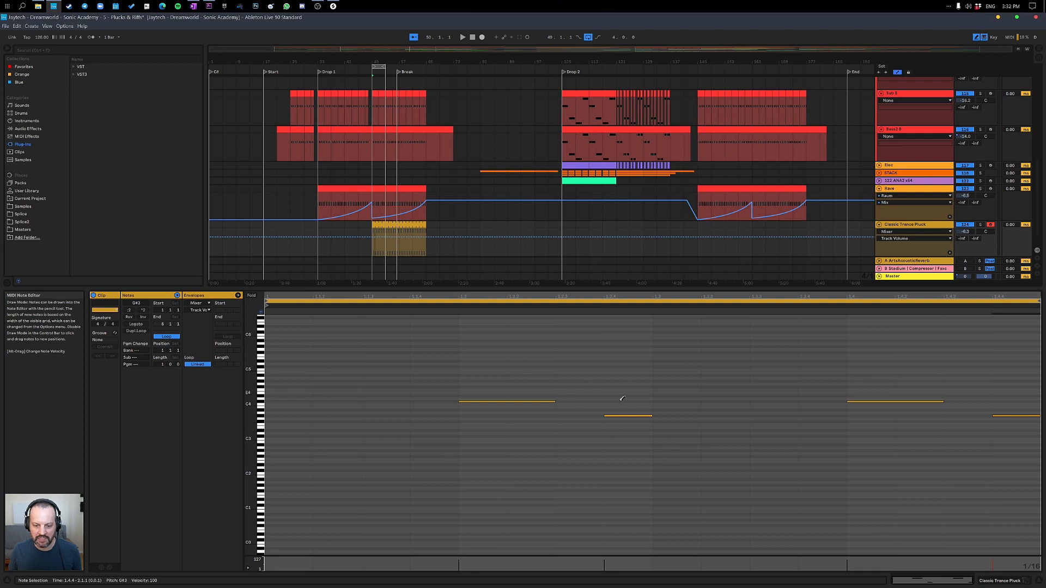
Audition the pluck clip and draw sixteenth-note B3 notes at 1.3.3 and 1.1.3.
{"action": "key", "text": "space"}
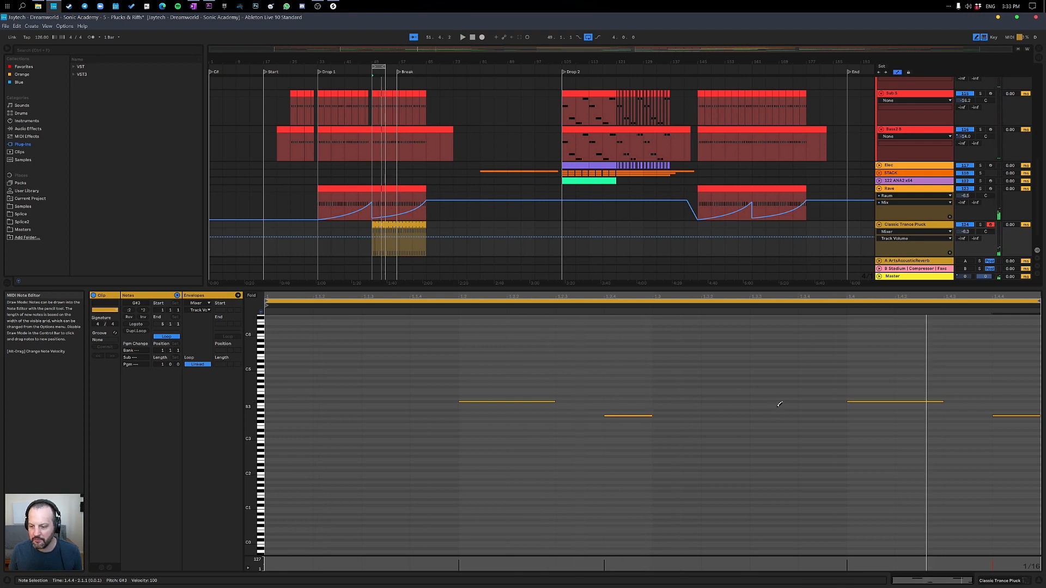
{"action": "key", "text": "space"}
{"action": "left_click", "coordinate": [779, 406]}
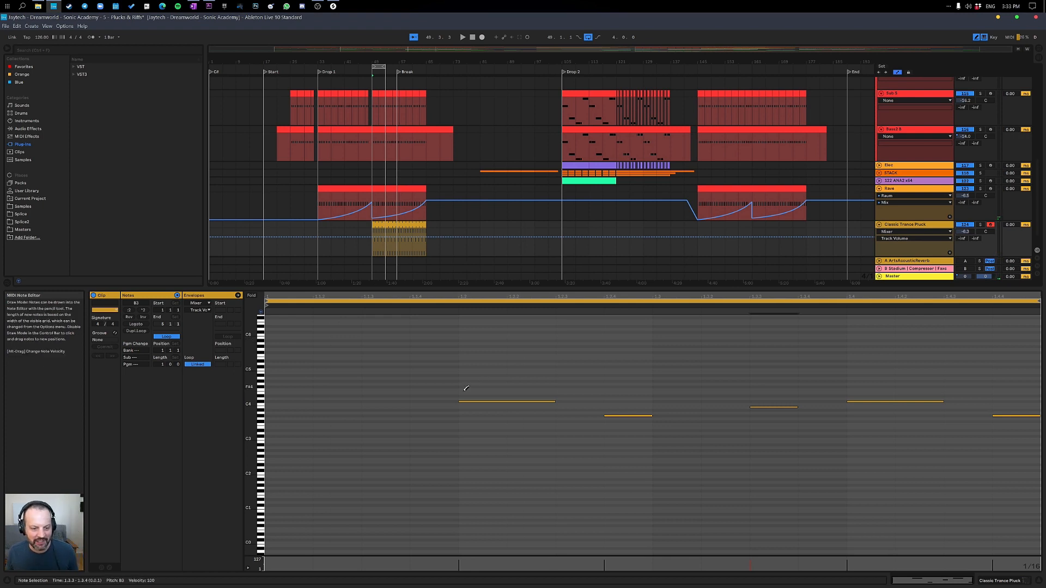
{"action": "left_click", "coordinate": [380, 406]}
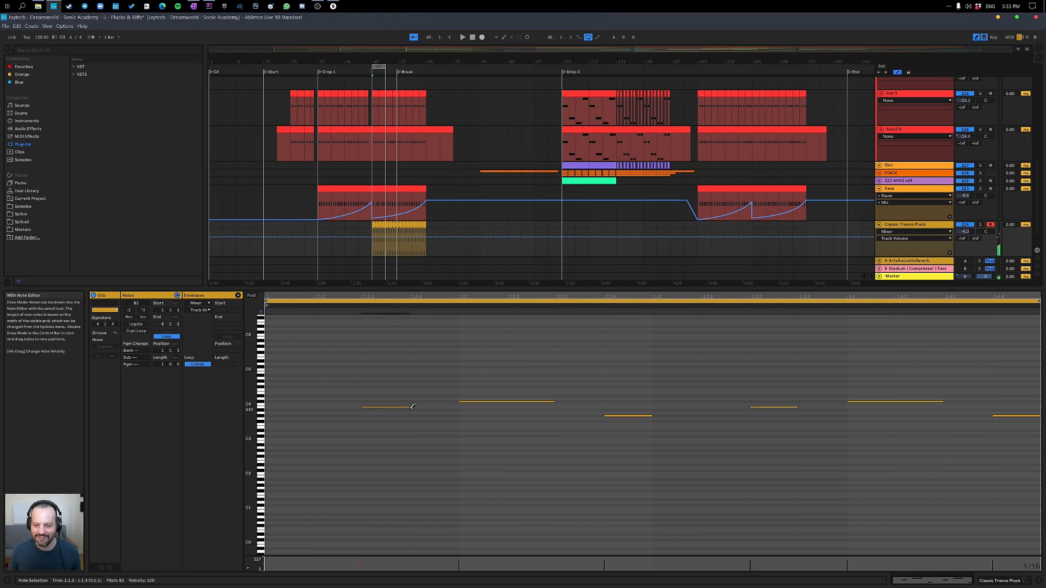
{"action": "key", "text": "space"}
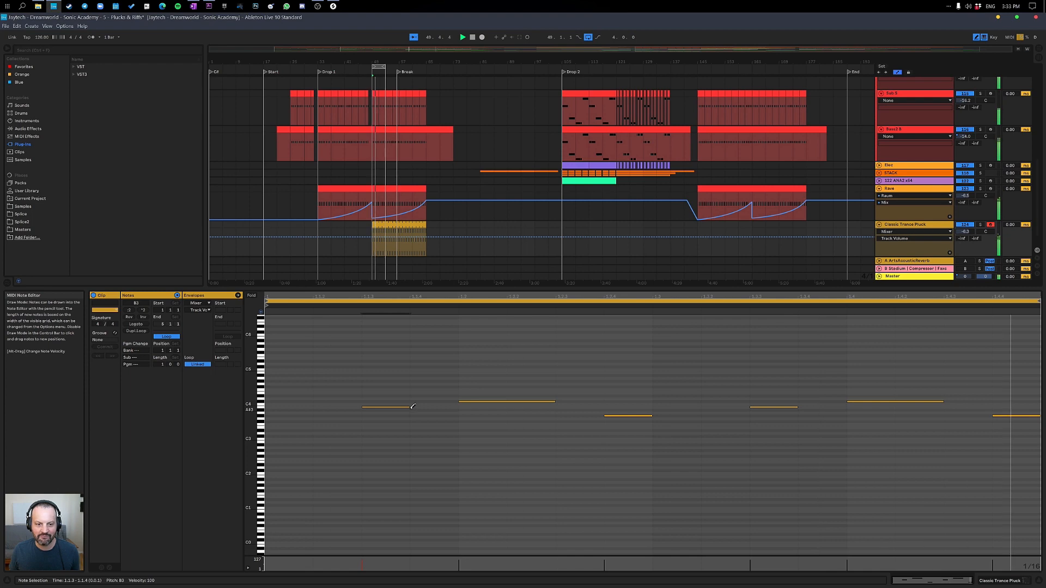
Display the Classic Trance Pluck track's devices and raise its volume slightly during playback.
{"action": "key", "text": "shift+Tab"}
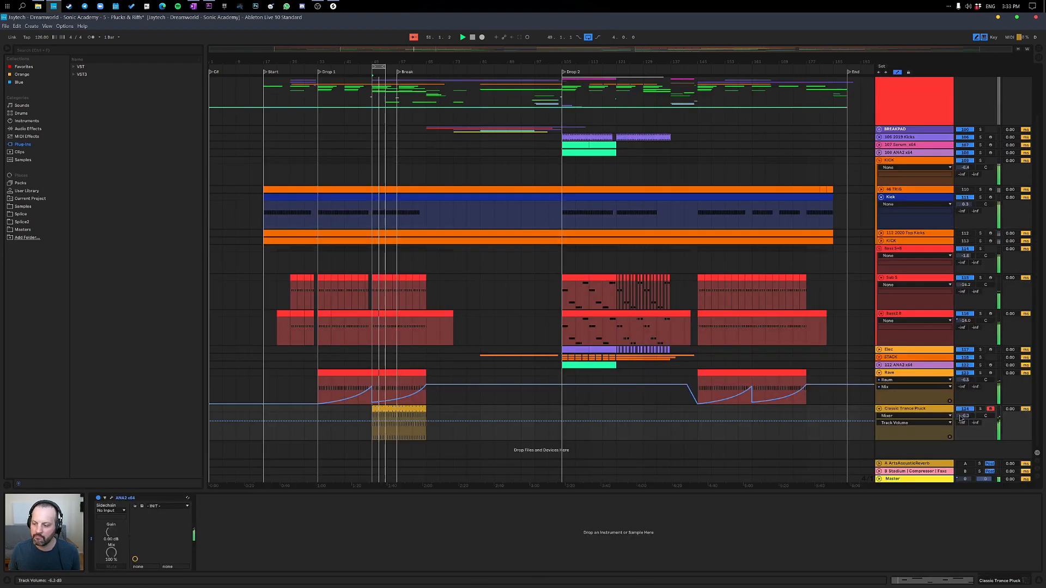
{"action": "left_click_drag", "start_coordinate": [960, 418], "coordinate": [961, 413]}
{"action": "left_click", "coordinate": [905, 411]}
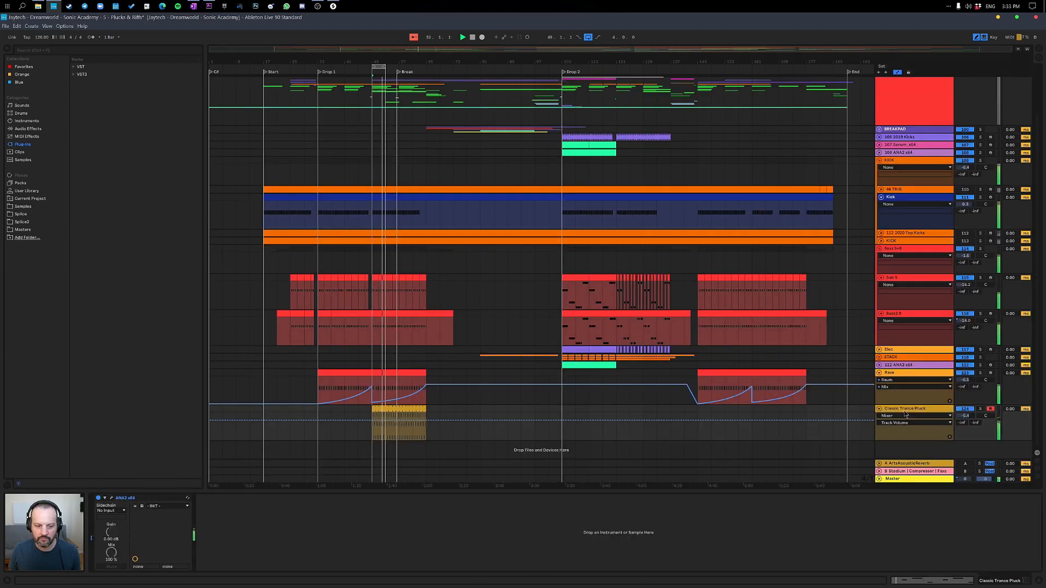
Open the pluck track's ANA2 synth, adjust the Cutoff macro by ear, and close the plug-in window.
{"action": "left_click", "coordinate": [112, 499]}
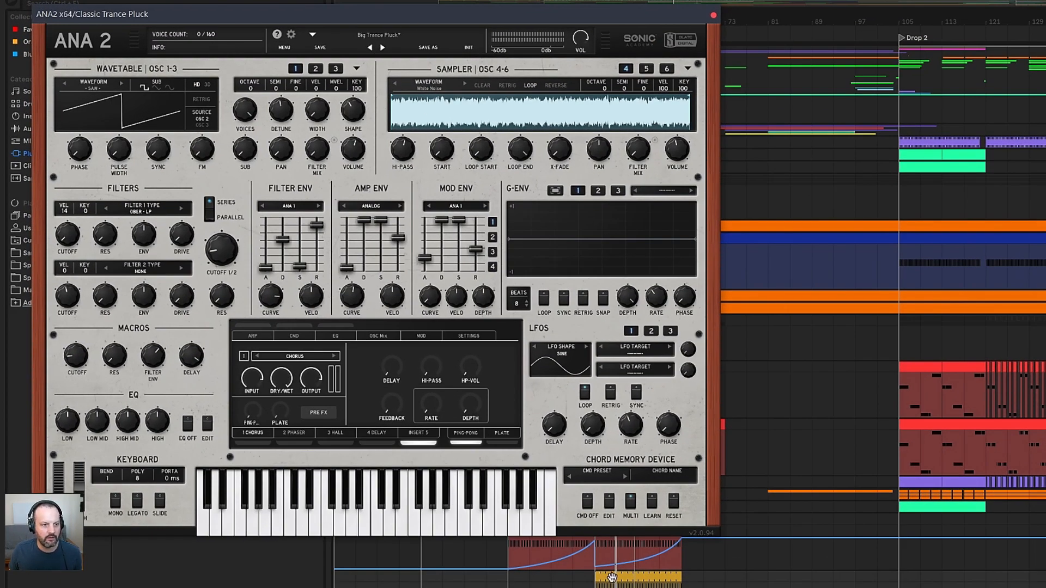
{"action": "left_click_drag", "start_coordinate": [234, 252], "coordinate": [250, 286]}
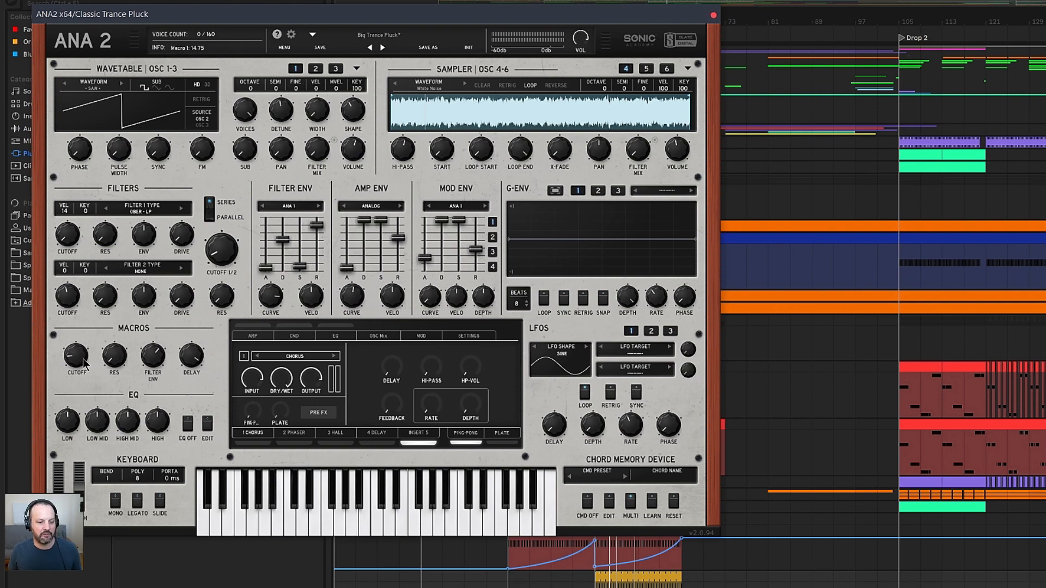
{"action": "mouse_move", "coordinate": [221, 247]}
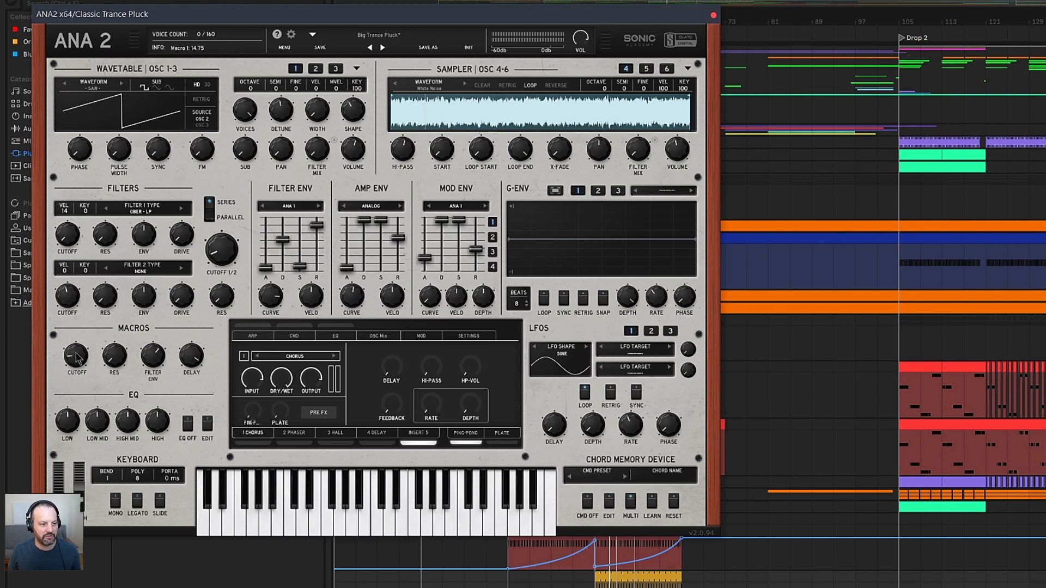
{"action": "mouse_move", "coordinate": [79, 364]}
{"action": "left_mouse_down"}
{"action": "mouse_move", "coordinate": [83, 332]}
{"action": "mouse_move", "coordinate": [83, 362]}
{"action": "left_mouse_up"}
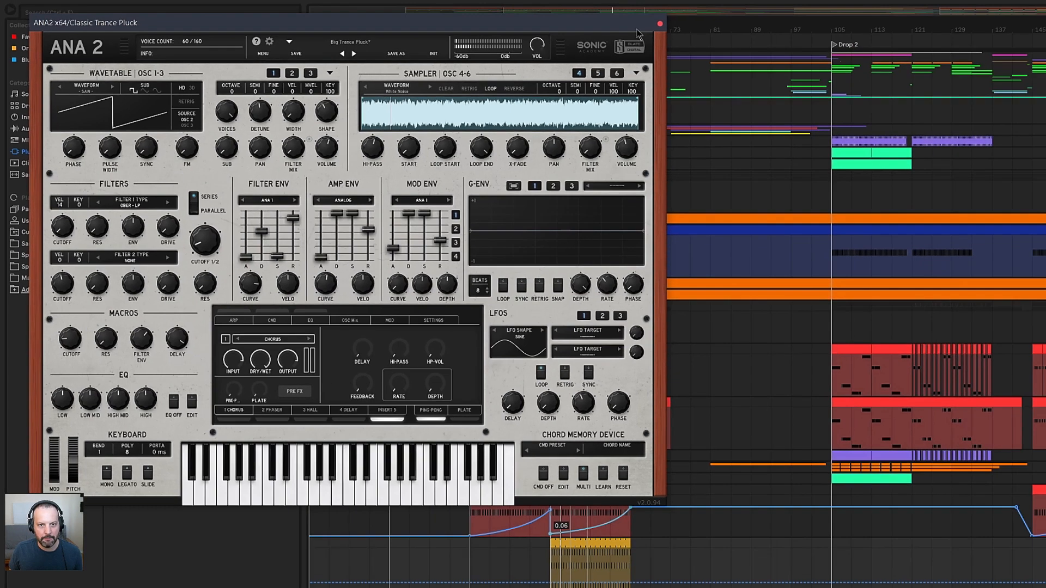
{"action": "left_click", "coordinate": [713, 15]}
Copy the Rave track's Raum Mix automation from bars 49 to 65 onto the pluck's Macro 1 at bar 49 and audition it.
{"action": "left_click", "coordinate": [949, 401]}
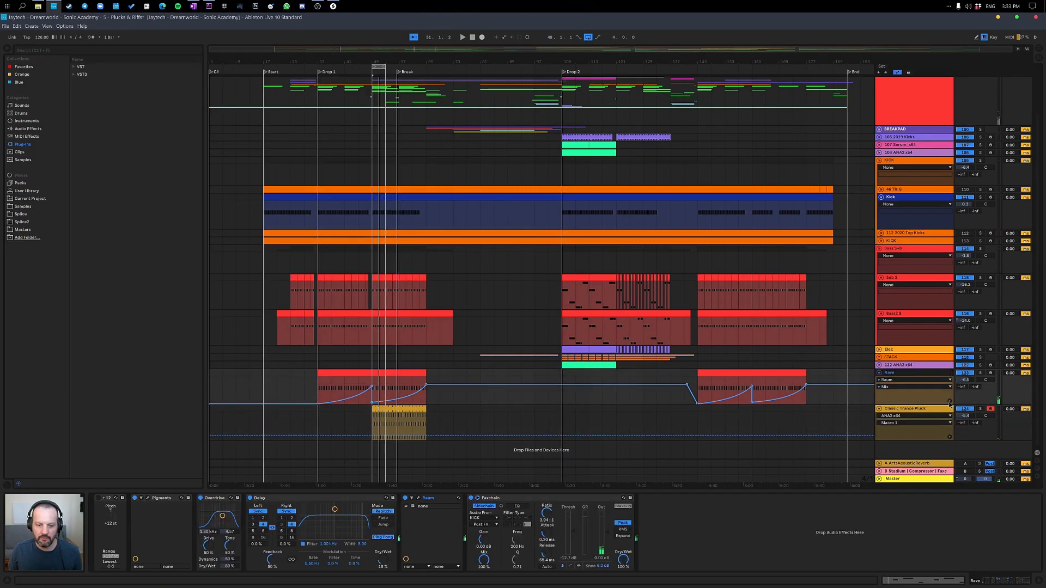
{"action": "left_click_drag", "start_coordinate": [425, 423], "coordinate": [371, 430]}
{"action": "scroll", "coordinate": [371, 431], "scroll_direction": "down", "scroll_amount": 1}
{"action": "key", "text": "ctrl+c"}
{"action": "left_click", "coordinate": [372, 424]}
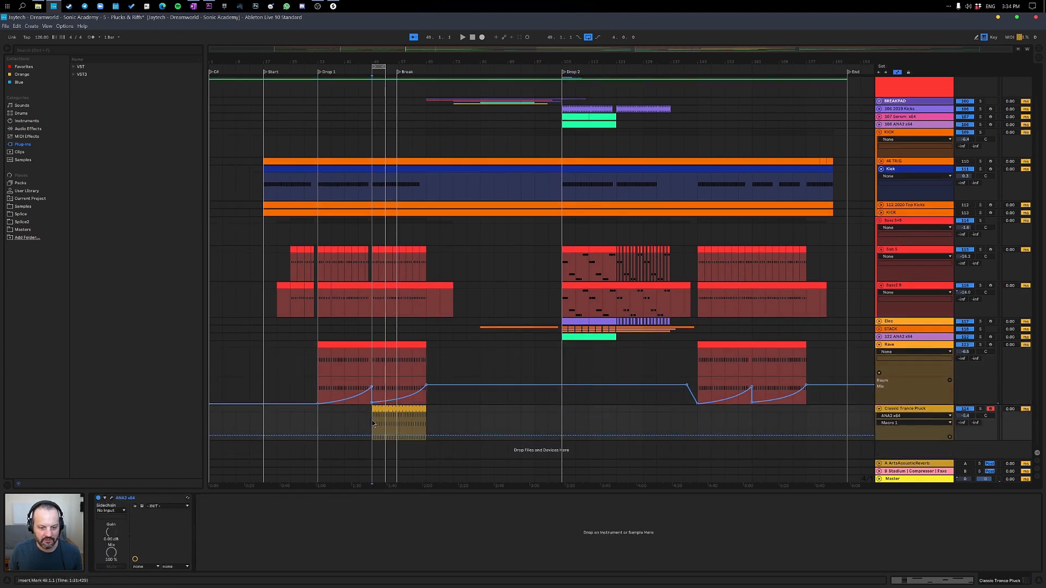
{"action": "key", "text": "ctrl+v"}
{"action": "left_click", "coordinate": [394, 426]}
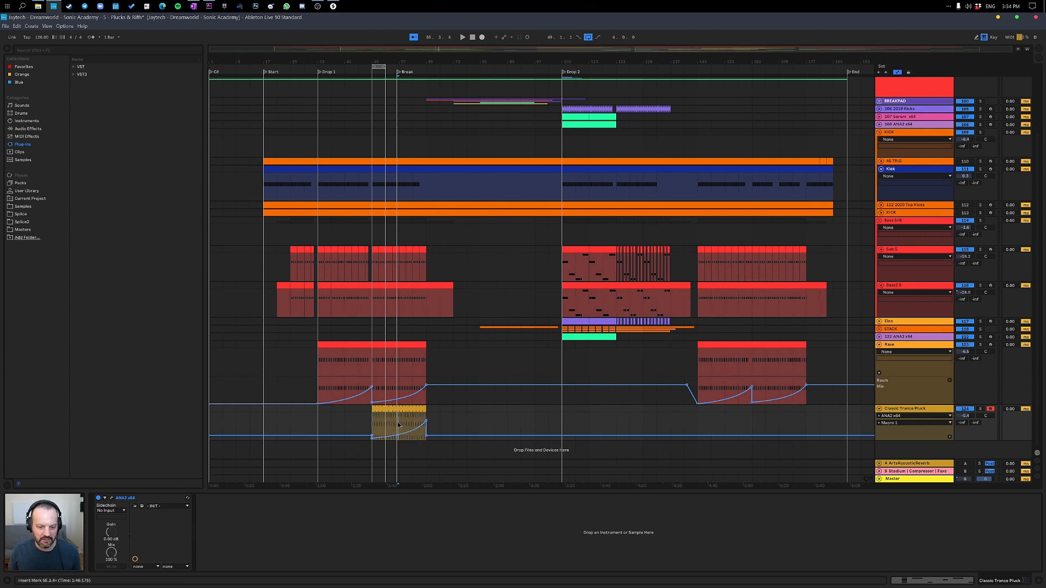
{"action": "key", "text": "space"}
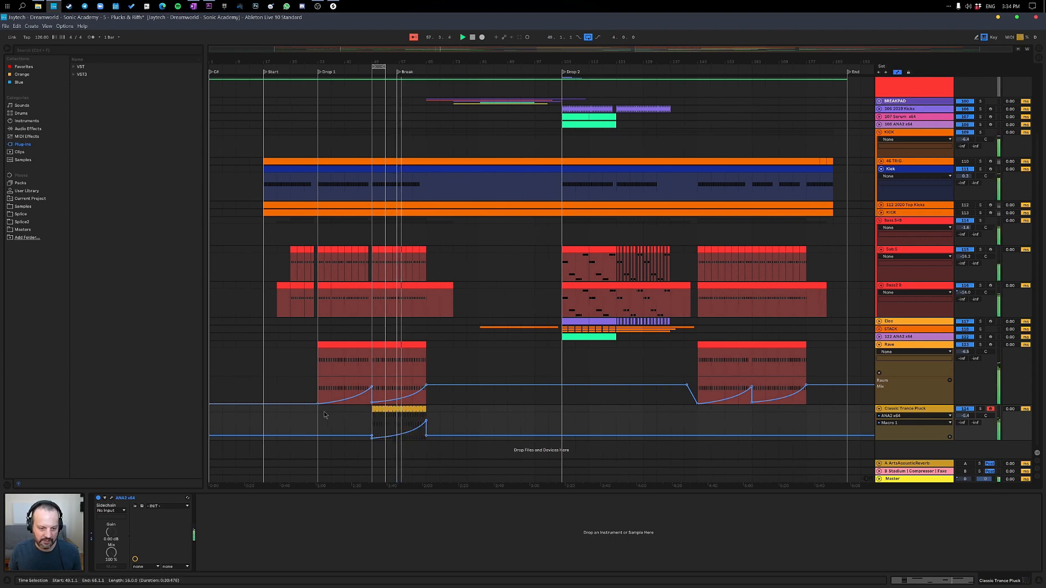
Copy the pluck clip to bars 33 to 49 and ramp its Macro 1 automation down from bar 65 to about bar 77.
{"action": "left_click", "coordinate": [318, 413]}
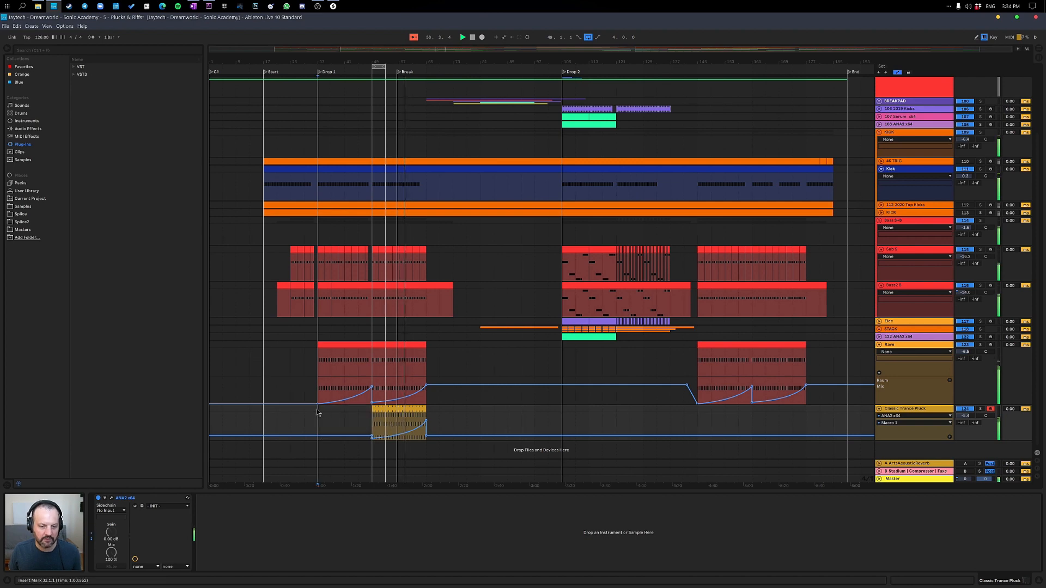
{"action": "left_click_drag", "start_coordinate": [317, 412], "coordinate": [372, 414]}
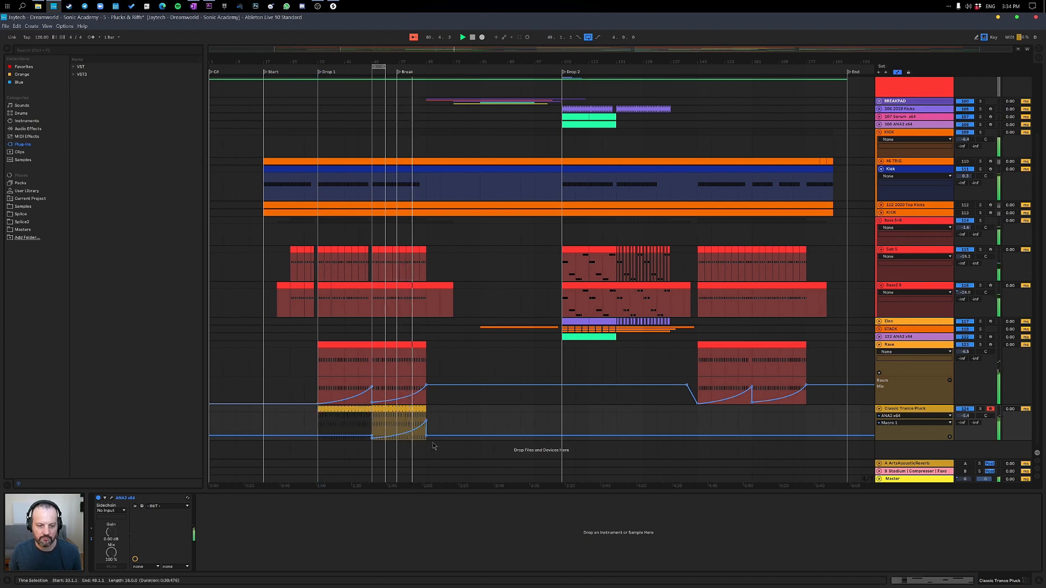
{"action": "mouse_move", "coordinate": [426, 421]}
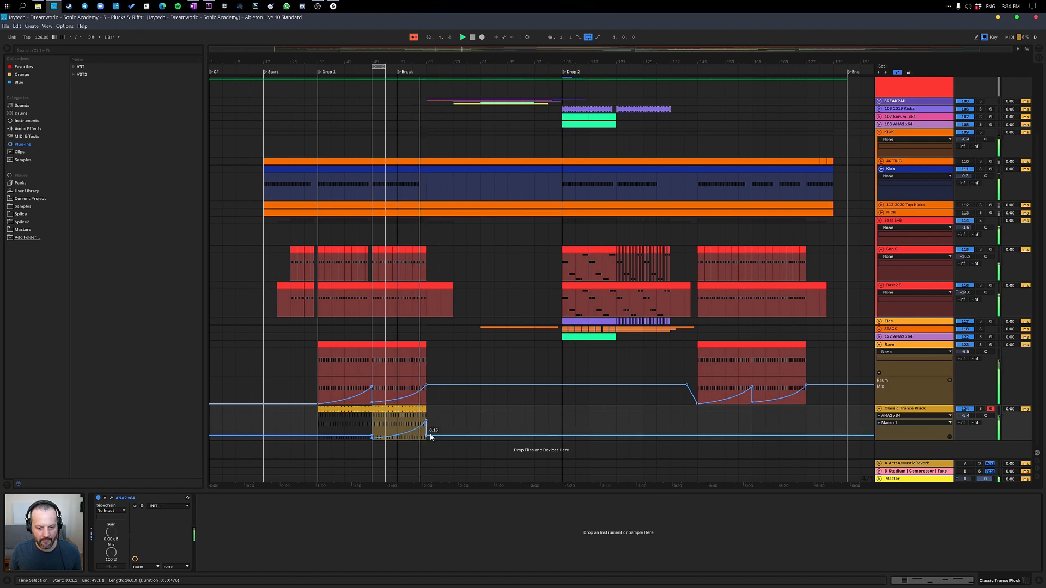
{"action": "left_click_drag", "start_coordinate": [431, 437], "coordinate": [466, 436]}
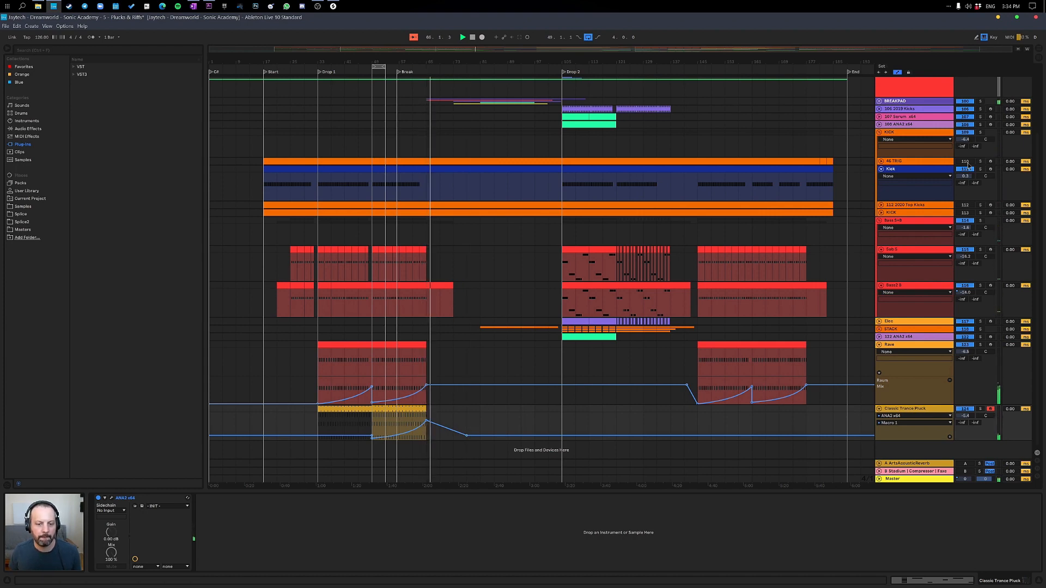
{"action": "key", "text": "space"}
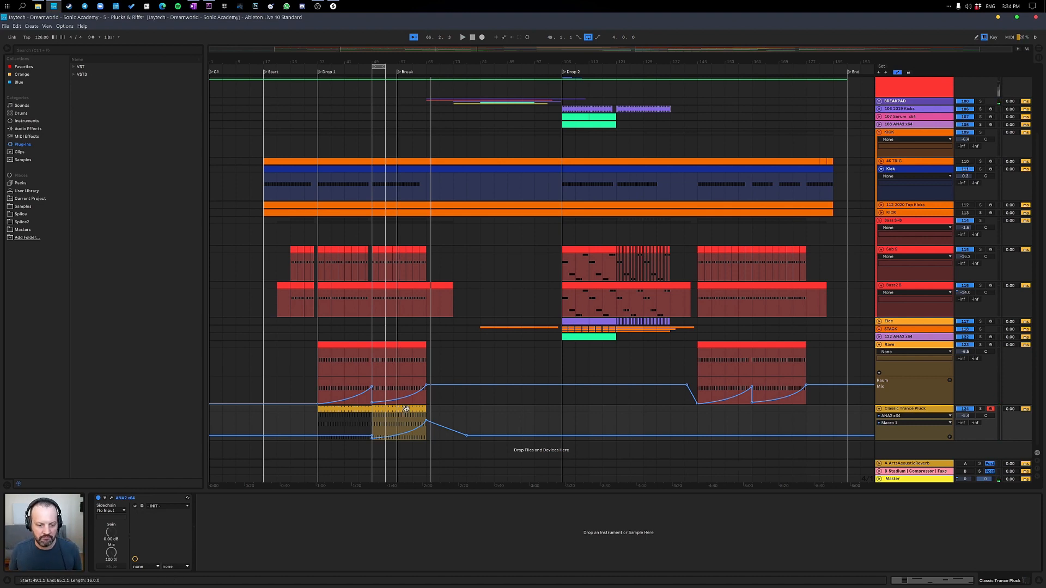
{"action": "left_click", "coordinate": [338, 413]}
{"action": "left_click", "coordinate": [406, 417]}
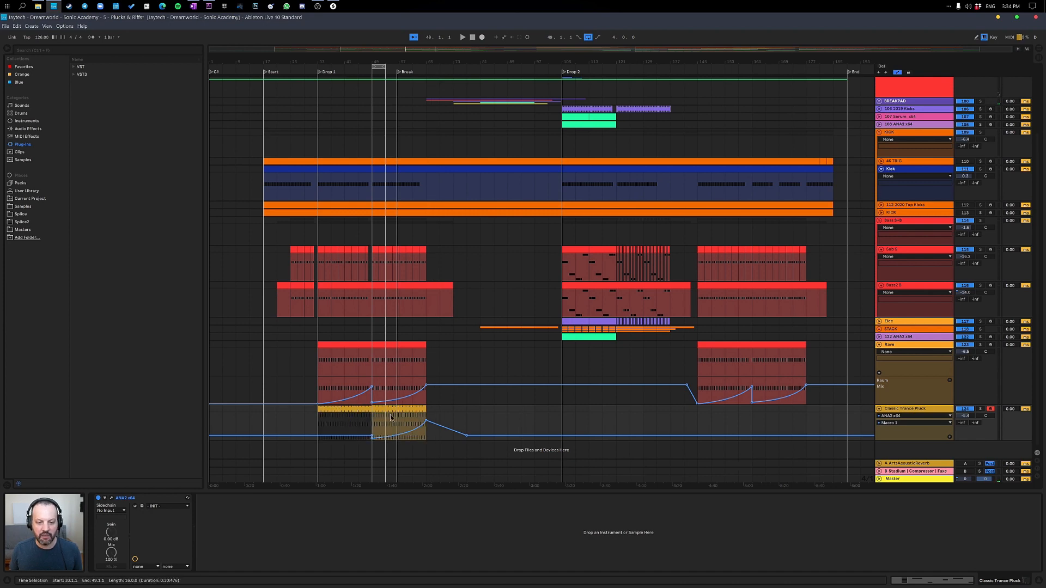
{"action": "left_click", "coordinate": [697, 414]}
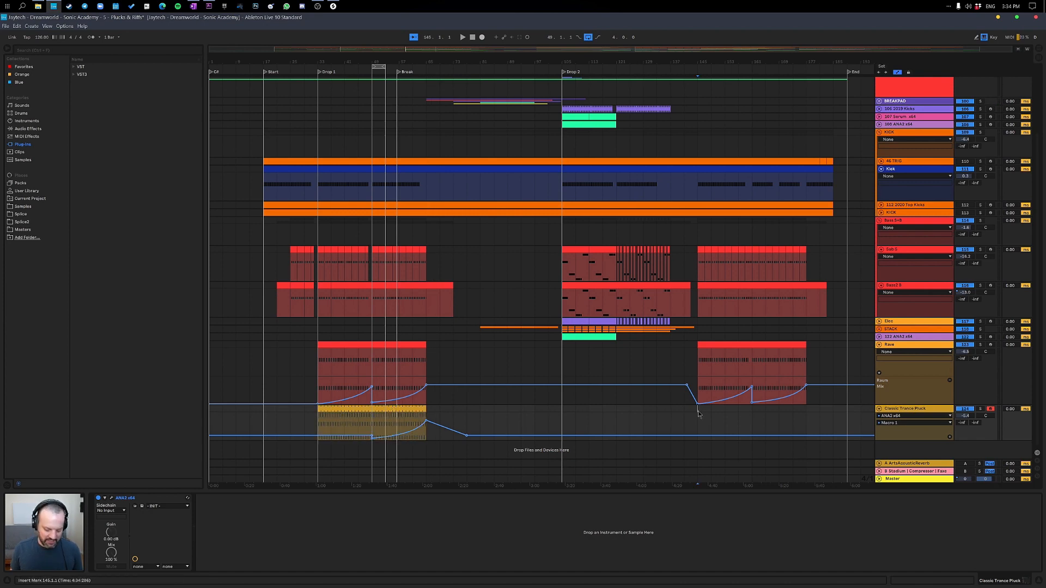
{"action": "key", "text": "a"}
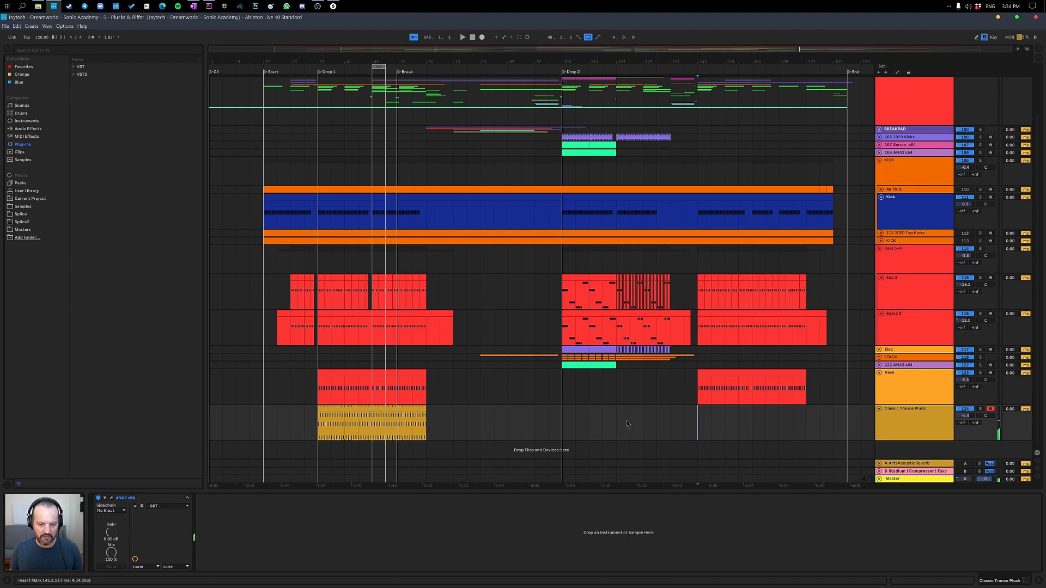
{"action": "key", "text": "a"}
{"action": "left_click", "coordinate": [381, 411]}
{"action": "left_click", "coordinate": [340, 412]}
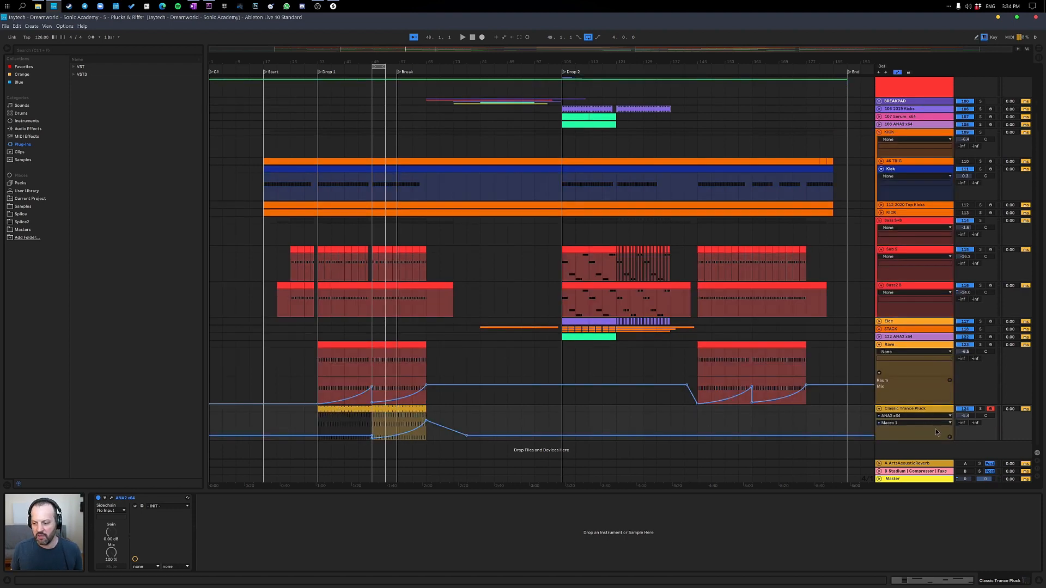
Show the pluck's Macro 1 automation in its own lane, copy the rise in bars 49 to 65 to bar 33, and audition it.
{"action": "left_click", "coordinate": [949, 436]}
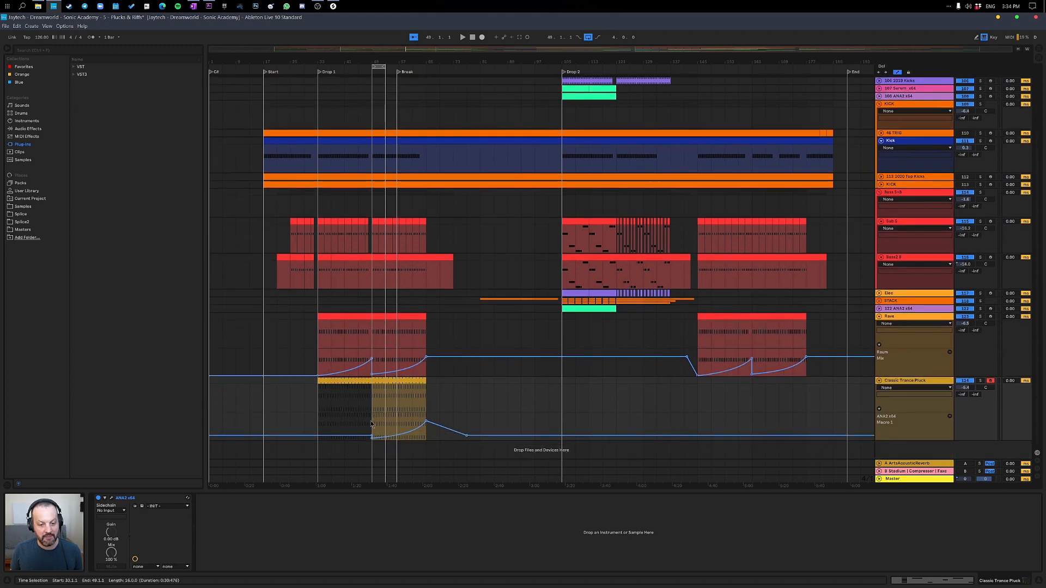
{"action": "left_click_drag", "start_coordinate": [372, 422], "coordinate": [424, 425]}
{"action": "key", "text": "ctrl+c"}
{"action": "left_click", "coordinate": [318, 425]}
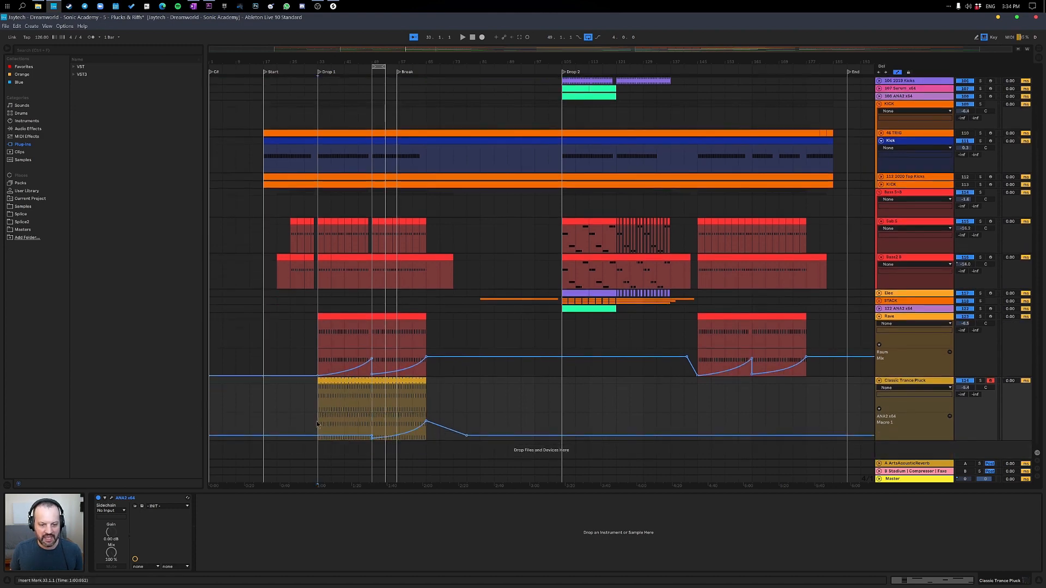
{"action": "key", "text": "ctrl+v"}
{"action": "left_click", "coordinate": [359, 424]}
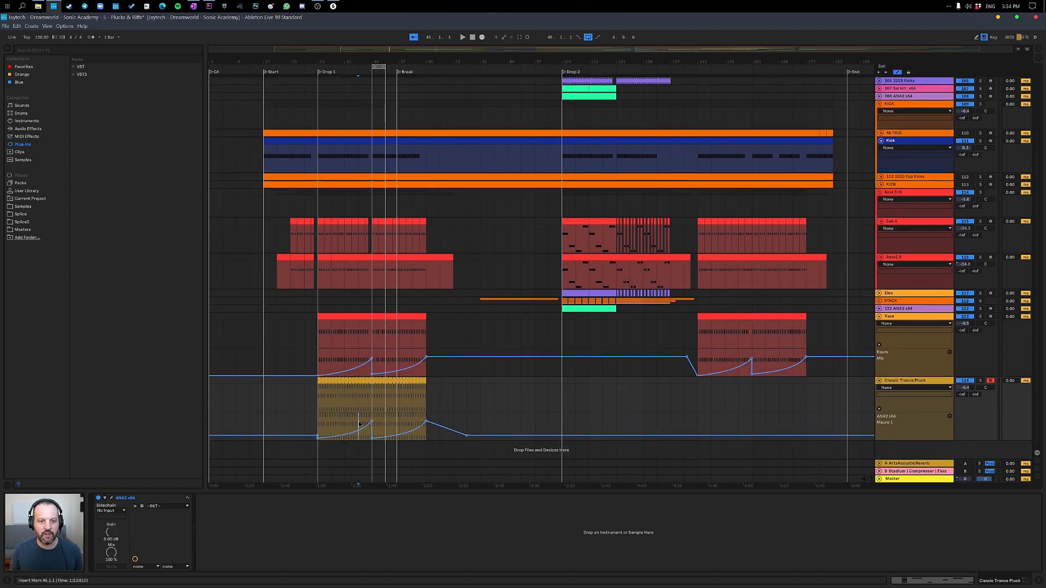
{"action": "key", "text": "space"}
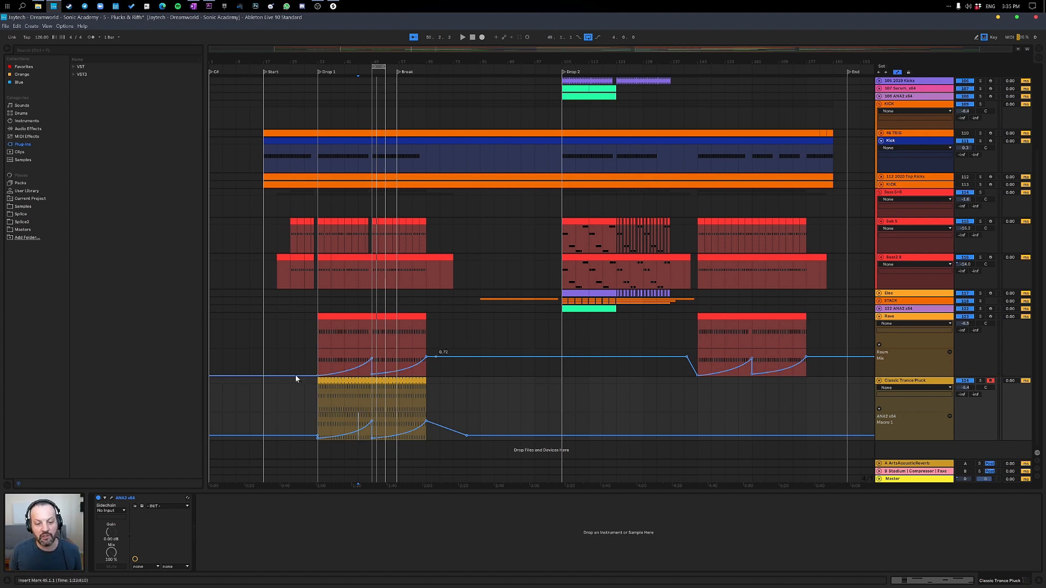
Collapse all tracks, expand the main group, and select the Edge Bass clip segment at 33.3.2.
{"action": "left_click", "coordinate": [879, 317], "text": "alt"}
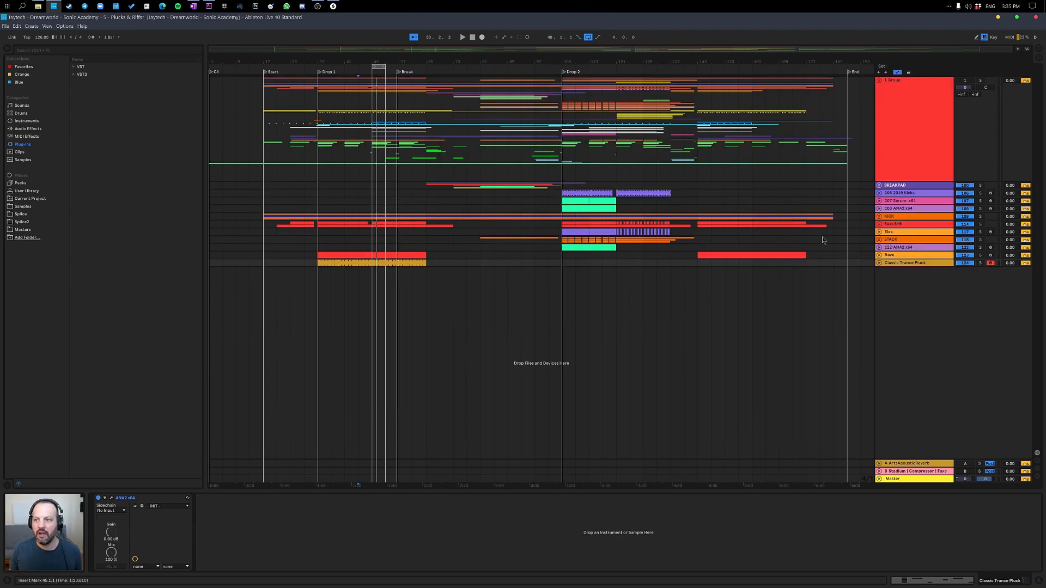
{"action": "left_click", "coordinate": [878, 80], "text": "alt"}
{"action": "scroll", "coordinate": [887, 353], "scroll_direction": "down", "scroll_amount": 3}
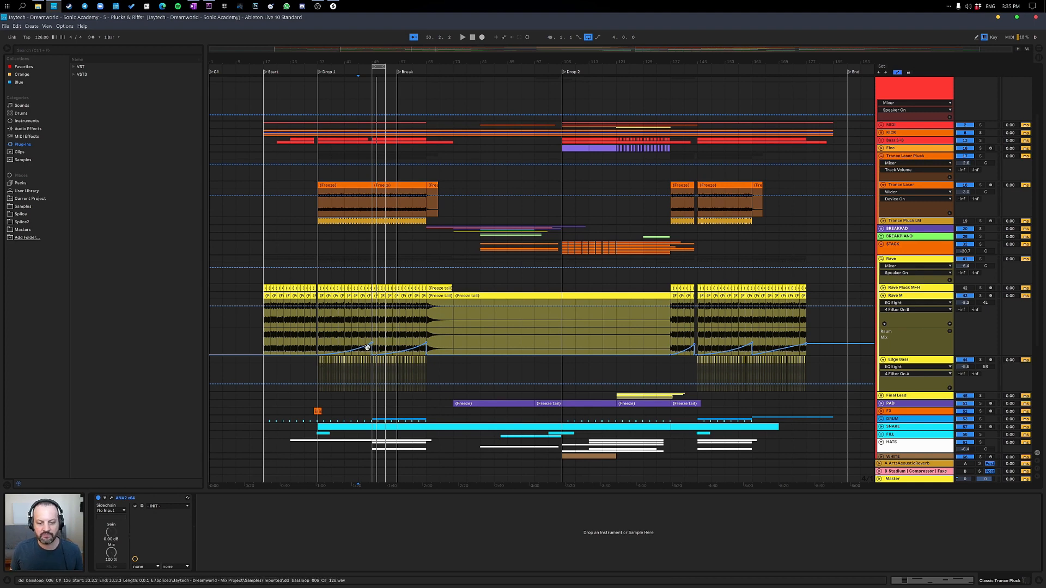
{"action": "left_click", "coordinate": [379, 370]}
{"action": "scroll", "coordinate": [386, 382], "scroll_direction": "down", "scroll_amount": 5}
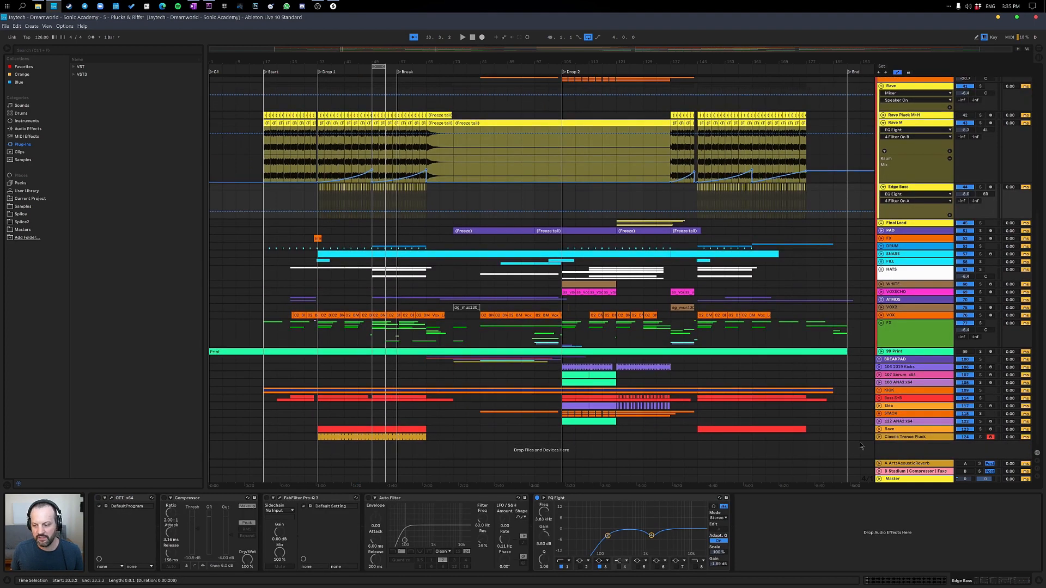
Insert an audio track below Classic Trance Pluck and unfold the Rave, Classic Trance Pluck and new audio tracks around Drop 1.
{"action": "left_click", "coordinate": [905, 438]}
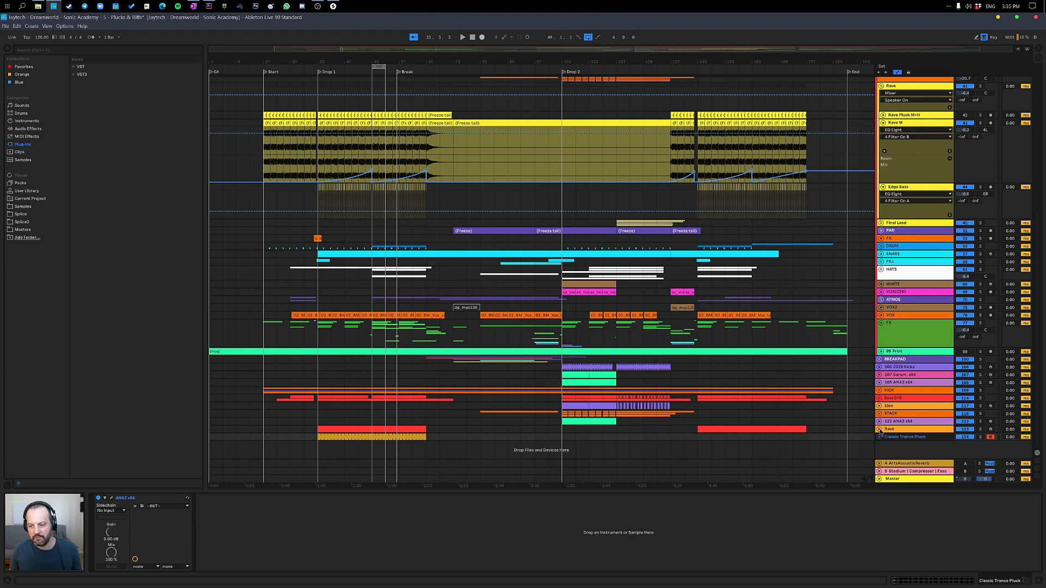
{"action": "key", "text": "ctrl+t"}
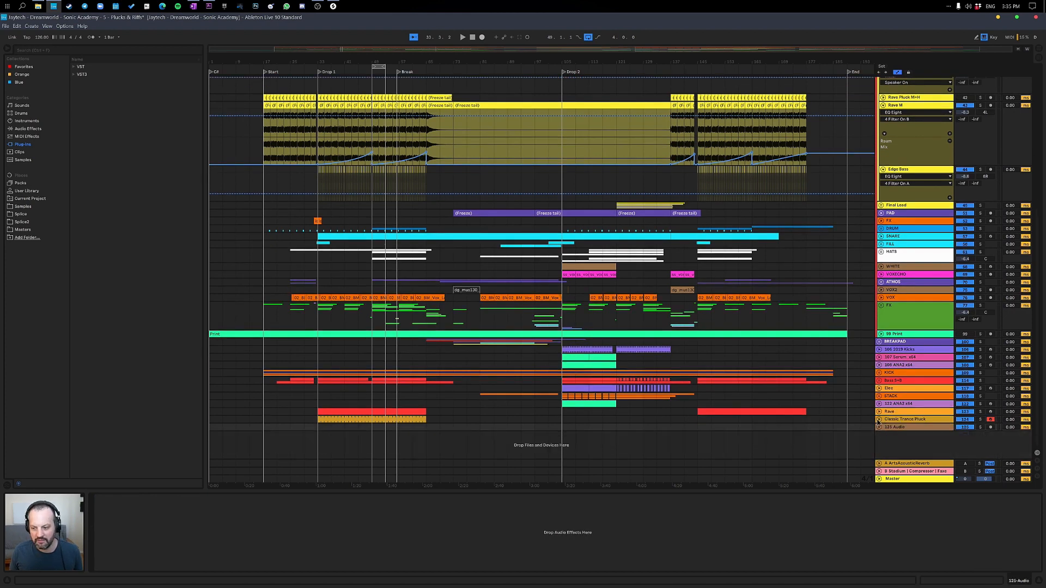
{"action": "left_click", "coordinate": [878, 413]}
{"action": "left_click_drag", "start_coordinate": [316, 56], "coordinate": [315, 65]}
{"action": "scroll", "coordinate": [358, 299], "scroll_direction": "down", "scroll_amount": 4}
{"action": "left_click", "coordinate": [321, 438]}
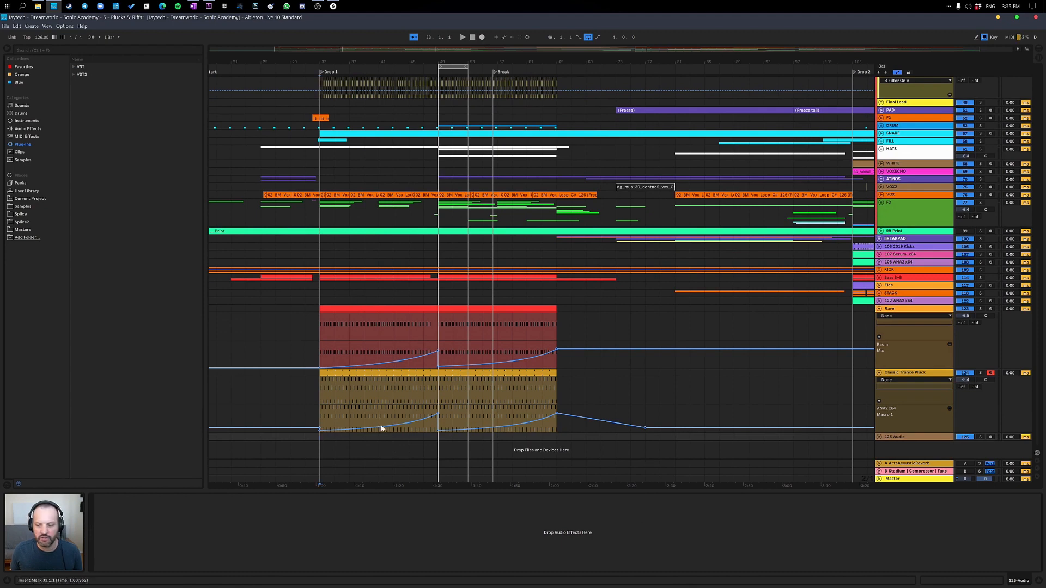
{"action": "left_click", "coordinate": [883, 439]}
{"action": "left_click", "coordinate": [880, 437]}
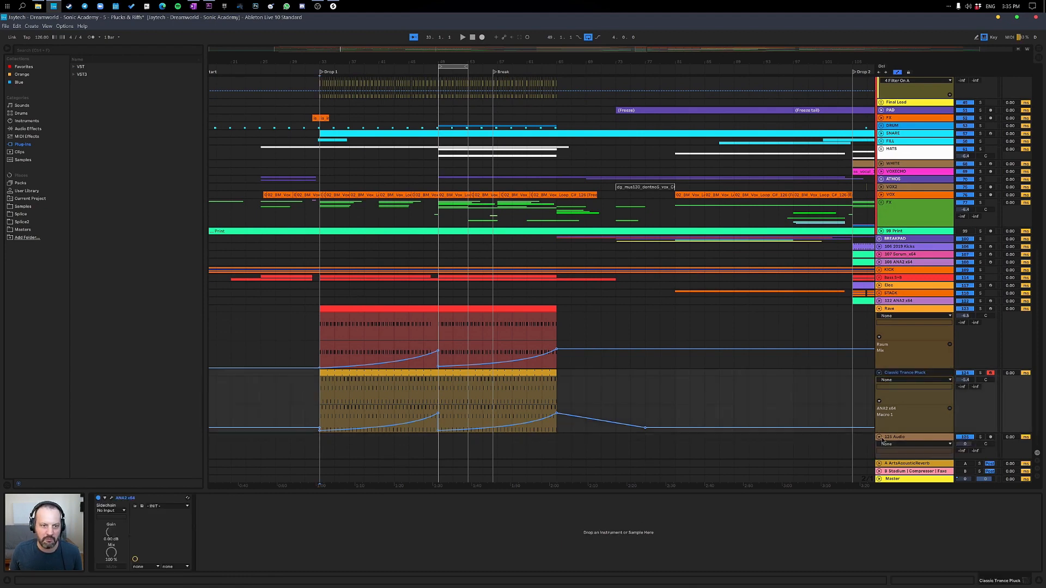
{"action": "left_click_drag", "start_coordinate": [312, 64], "coordinate": [311, 65]}
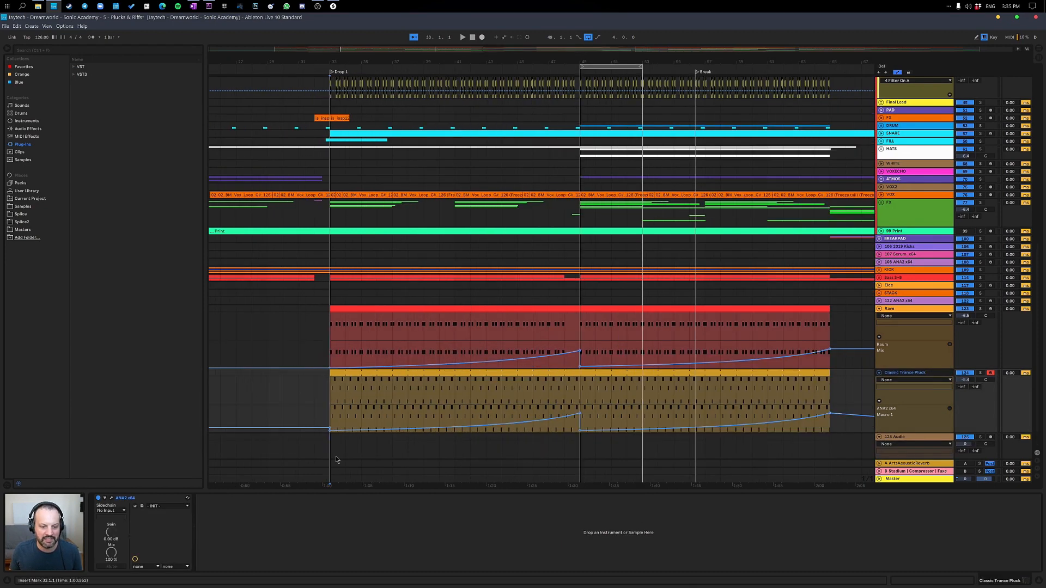
Paste the dd_bassloop stab onto the new audio track at 33.1.1, 33.2.3, 33.3.2 and 33.4.3 to form a one-bar pattern.
{"action": "left_click", "coordinate": [338, 449]}
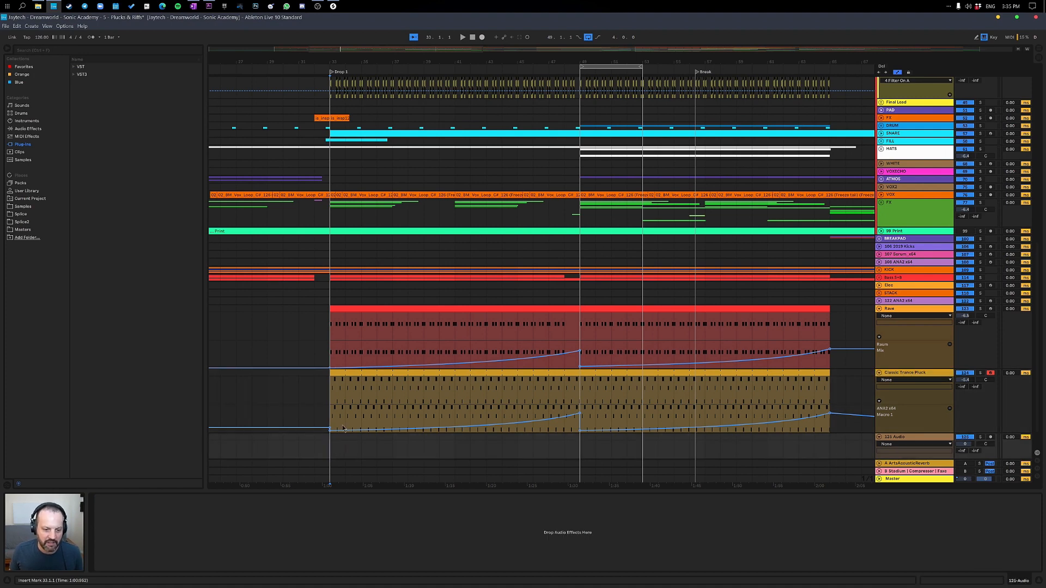
{"action": "key", "text": "plus"}
{"action": "key", "text": "plus"}
{"action": "key", "text": "ctrl+v"}
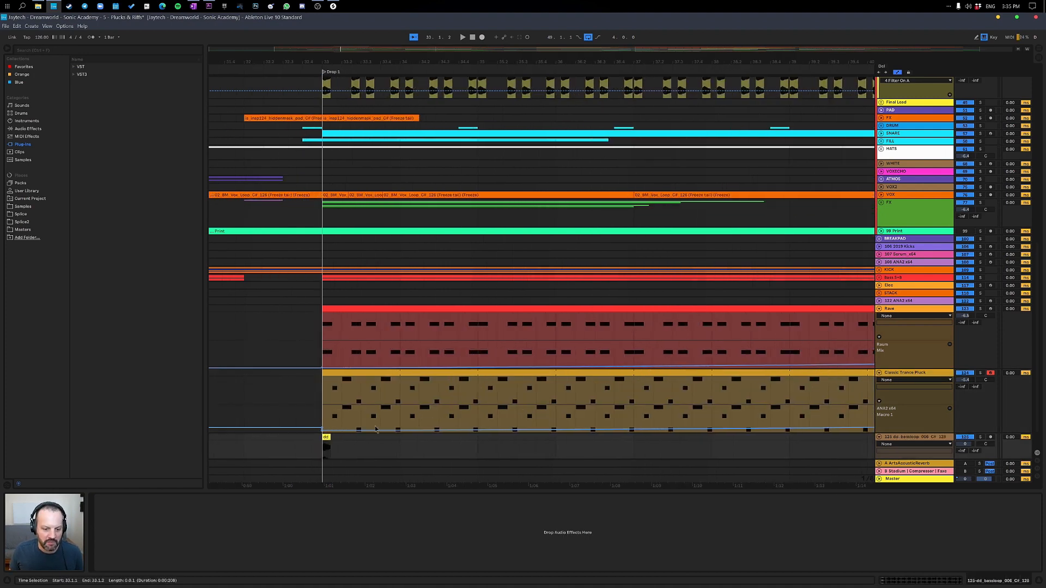
{"action": "left_click", "coordinate": [354, 439]}
{"action": "key", "text": "ctrl+v"}
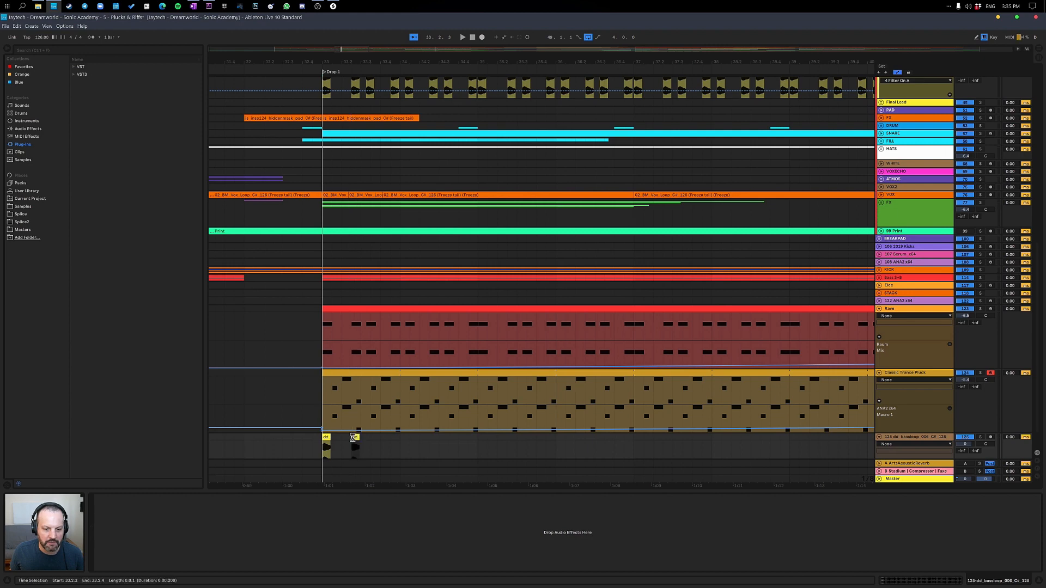
{"action": "left_click", "coordinate": [374, 443]}
{"action": "key", "text": "ctrl+v"}
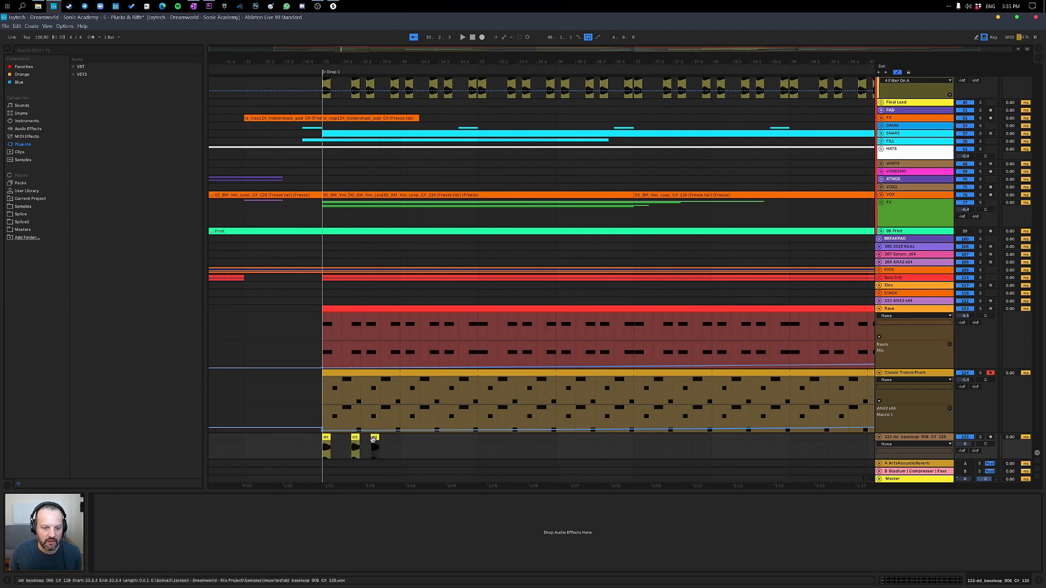
{"action": "mouse_move", "coordinate": [374, 443]}
{"action": "left_mouse_down"}
{"action": "mouse_move", "coordinate": [400, 446]}
{"action": "mouse_move", "coordinate": [323, 445]}
{"action": "left_mouse_up"}
{"action": "left_click", "coordinate": [388, 444]}
{"action": "key", "text": "ctrl+v"}
{"action": "left_click", "coordinate": [402, 444]}
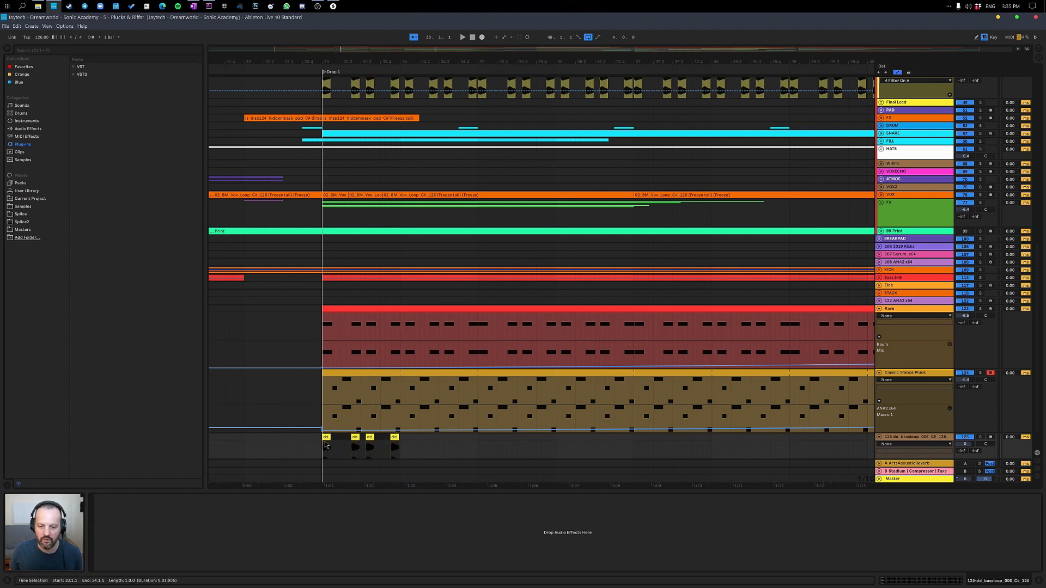
{"action": "key", "text": "ctrl+d"}
{"action": "key", "text": "ctrl+d"}
{"action": "key", "text": "ctrl+d"}
{"action": "key", "text": "ctrl+d"}
{"action": "key", "text": "ctrl+d"}
{"action": "key", "text": "ctrl+d"}
{"action": "key", "text": "ctrl+z"}
{"action": "key", "text": "ctrl+z"}
{"action": "key", "text": "ctrl+z"}
{"action": "key", "text": "ctrl+z"}
{"action": "key", "text": "ctrl+z"}
{"action": "key", "text": "ctrl+z"}
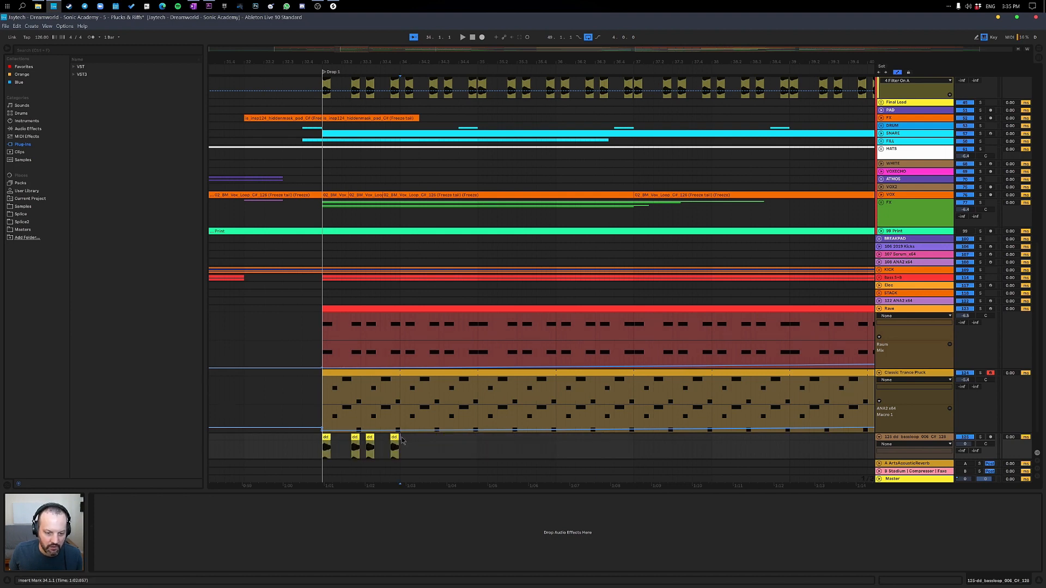
Duplicate the one-bar bassloop stab pattern from bar 33 repeatedly until the copies reach bar 48.
{"action": "left_click", "coordinate": [325, 446]}
{"action": "key", "text": "ctrl+d"}
{"action": "key", "text": "ctrl+d"}
{"action": "key", "text": "ctrl+d"}
{"action": "key", "text": "ctrl+d"}
{"action": "key", "text": "ctrl+d"}
{"action": "key", "text": "ctrl+d"}
{"action": "key", "text": "ctrl+d"}
{"action": "key", "text": "ctrl+d"}
{"action": "key", "text": "ctrl+d"}
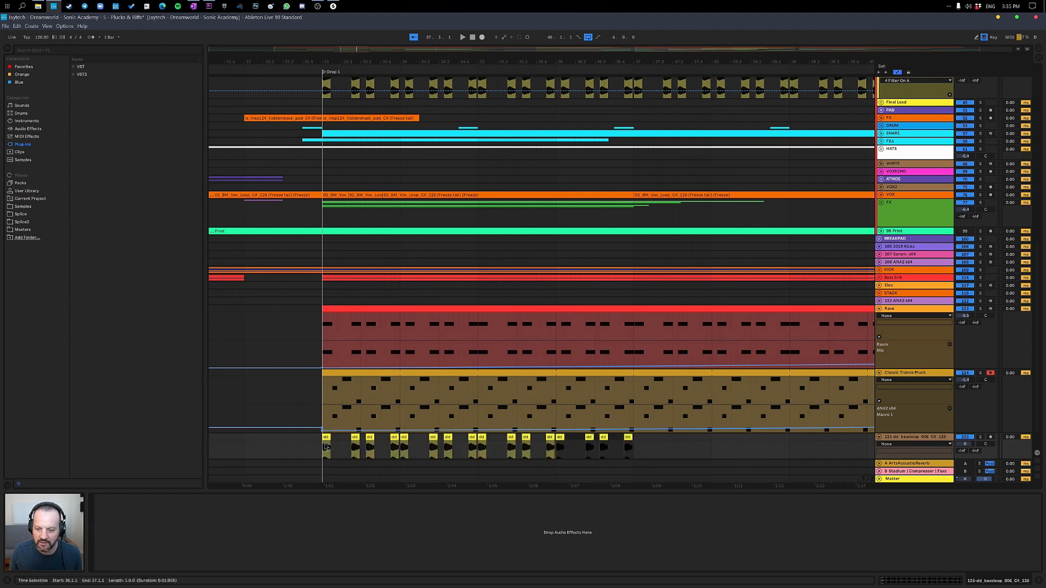
{"action": "key", "text": "ctrl+d"}
{"action": "key", "text": "ctrl+d"}
{"action": "key", "text": "ctrl+d"}
{"action": "key", "text": "ctrl+d"}
{"action": "key", "text": "ctrl+d"}
{"action": "key", "text": "ctrl+d"}
{"action": "key", "text": "ctrl+d"}
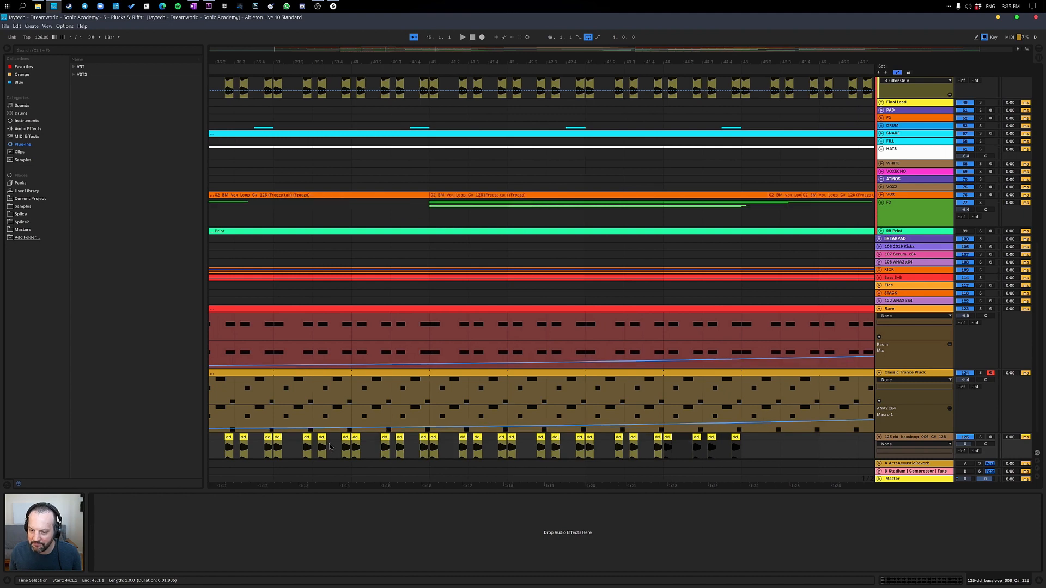
{"action": "key", "text": "Delete"}
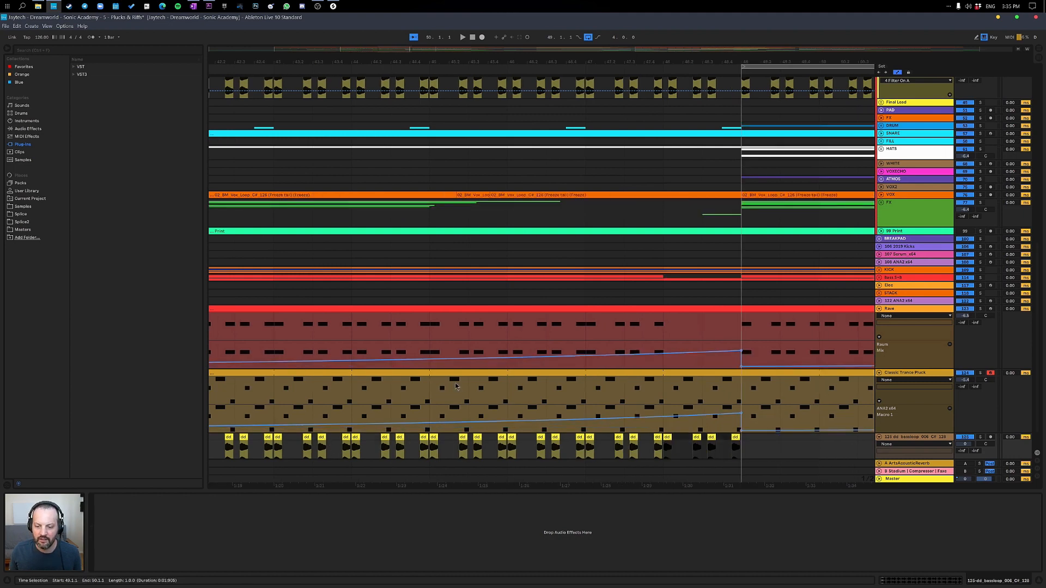
{"action": "key", "text": "ctrl+z"}
{"action": "scroll", "coordinate": [456, 384], "scroll_direction": "right", "scroll_amount": 2}
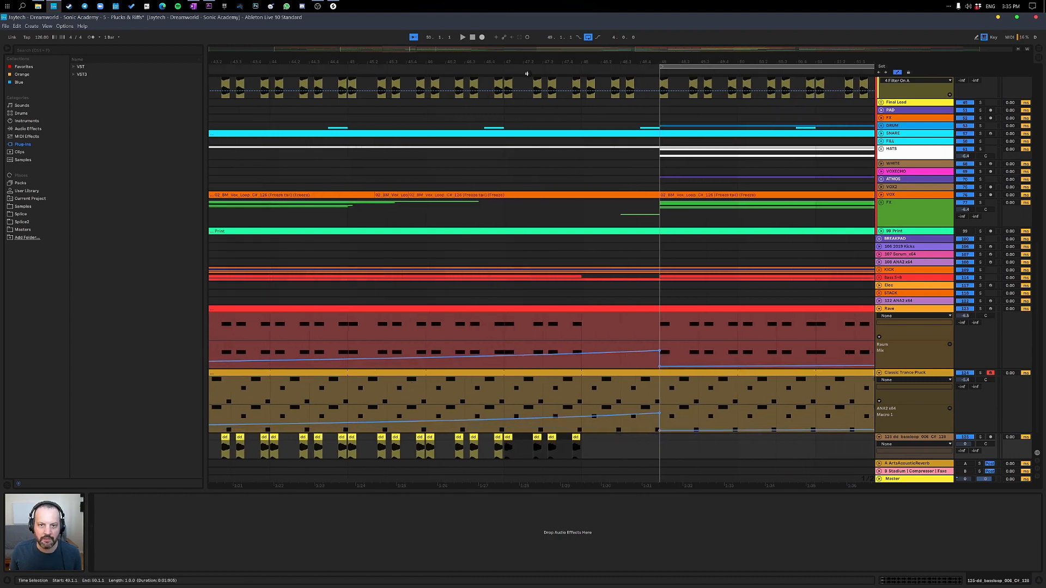
Audition the arrangement from Drop 1 and lower the volume of the bassloop stab track.
{"action": "left_click_drag", "start_coordinate": [530, 62], "coordinate": [530, 21]}
{"action": "scroll", "coordinate": [370, 424], "scroll_direction": "left", "scroll_amount": 1}
{"action": "scroll", "coordinate": [370, 425], "scroll_direction": "down", "scroll_amount": 1}
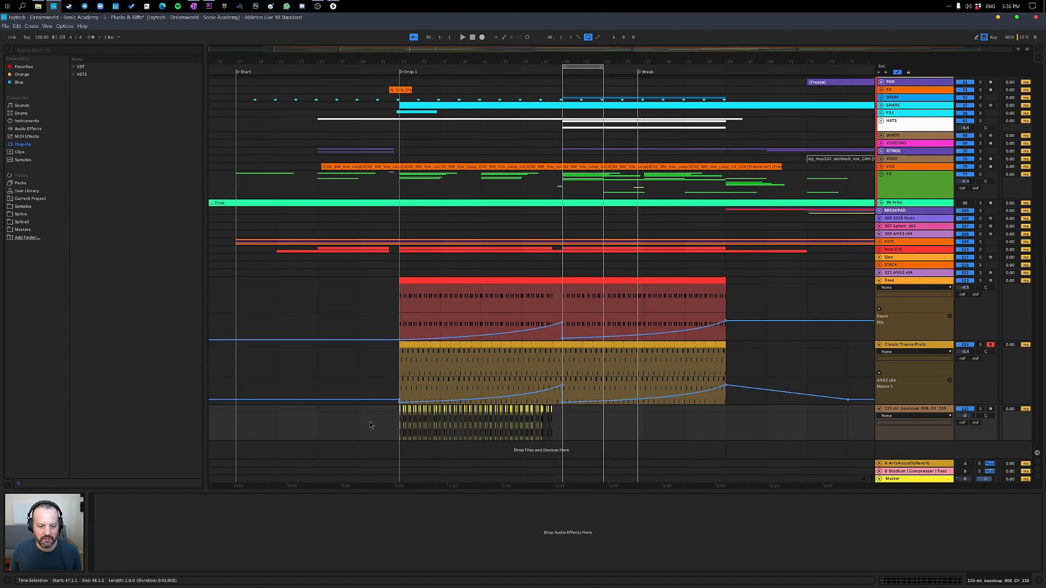
{"action": "left_click", "coordinate": [399, 426]}
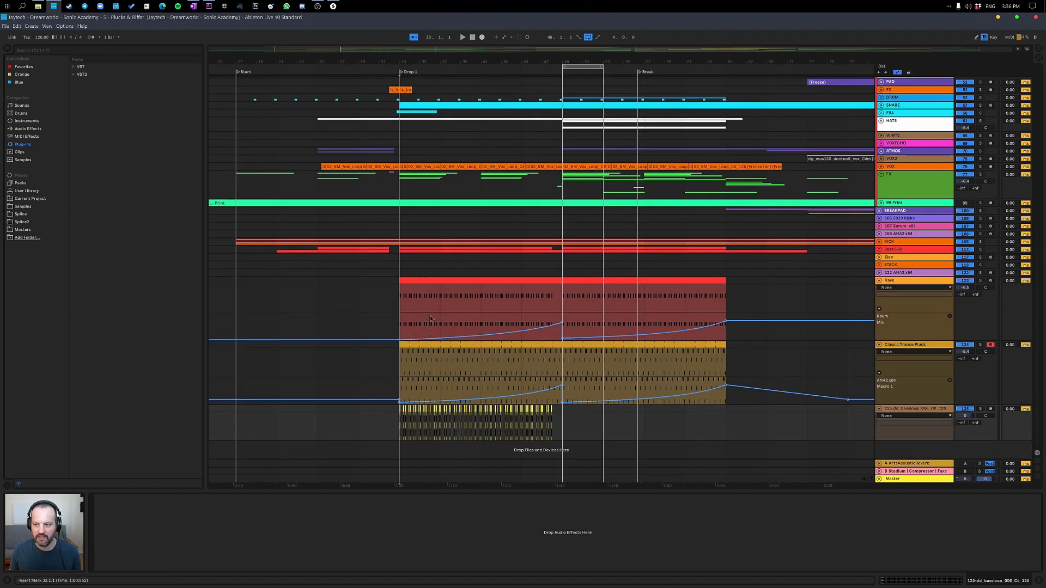
{"action": "key", "text": "space"}
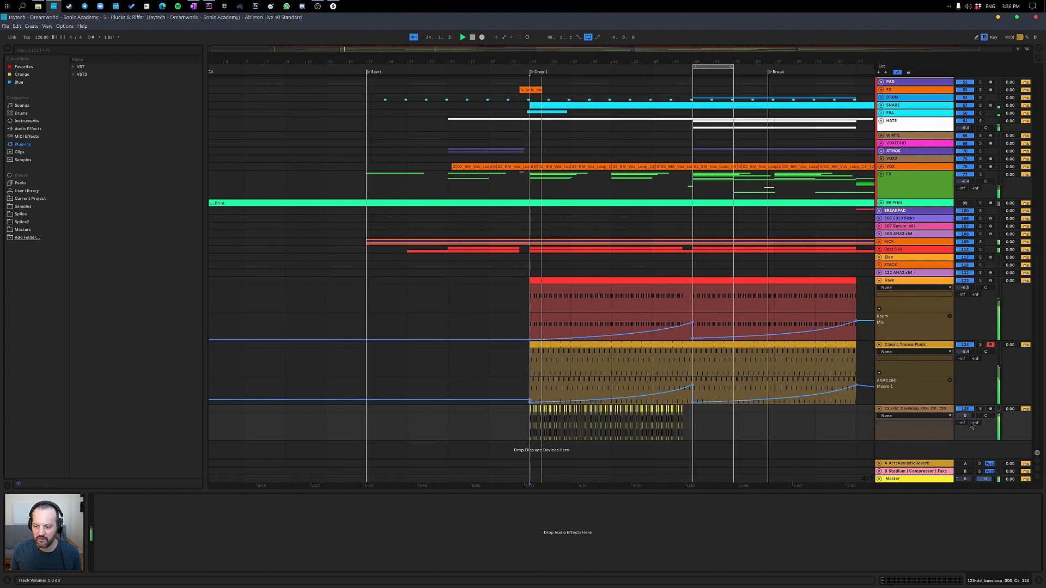
{"action": "left_click_drag", "start_coordinate": [965, 415], "coordinate": [965, 436]}
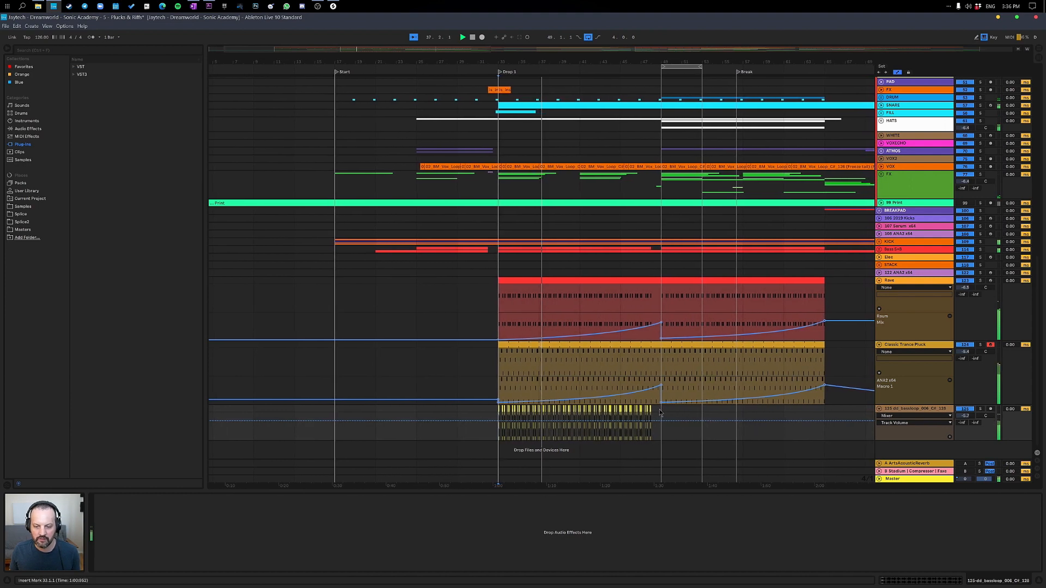
Delete the duplicated bassloop stabs that follow the first four in bar 33.
{"action": "left_click_drag", "start_coordinate": [660, 412], "coordinate": [507, 411]}
{"action": "key", "text": "Delete"}
{"action": "left_click_drag", "start_coordinate": [512, 64], "coordinate": [512, 136]}
Copy the pair of stabs at 33.2.3 and 33.3.2 to 33.4.3, carrying the rhythm into bar 34.
{"action": "left_click", "coordinate": [417, 409]}
{"action": "left_click", "coordinate": [457, 409]}
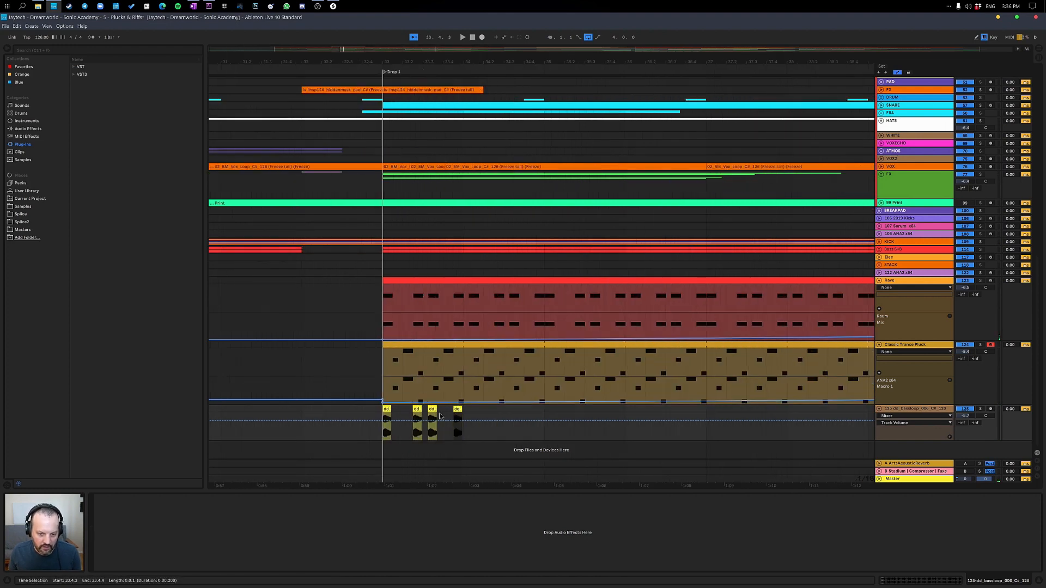
{"action": "left_click_drag", "start_coordinate": [459, 415], "coordinate": [436, 413]}
{"action": "left_click", "coordinate": [432, 409]}
{"action": "left_click", "coordinate": [417, 409], "text": "shift"}
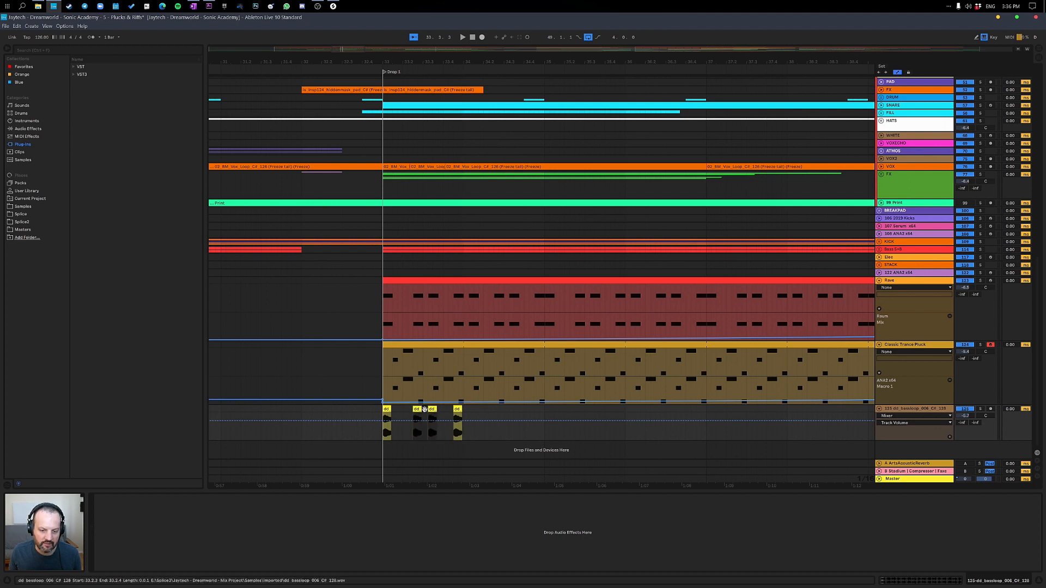
{"action": "left_click", "coordinate": [457, 409]}
{"action": "key", "text": "ctrl+v"}
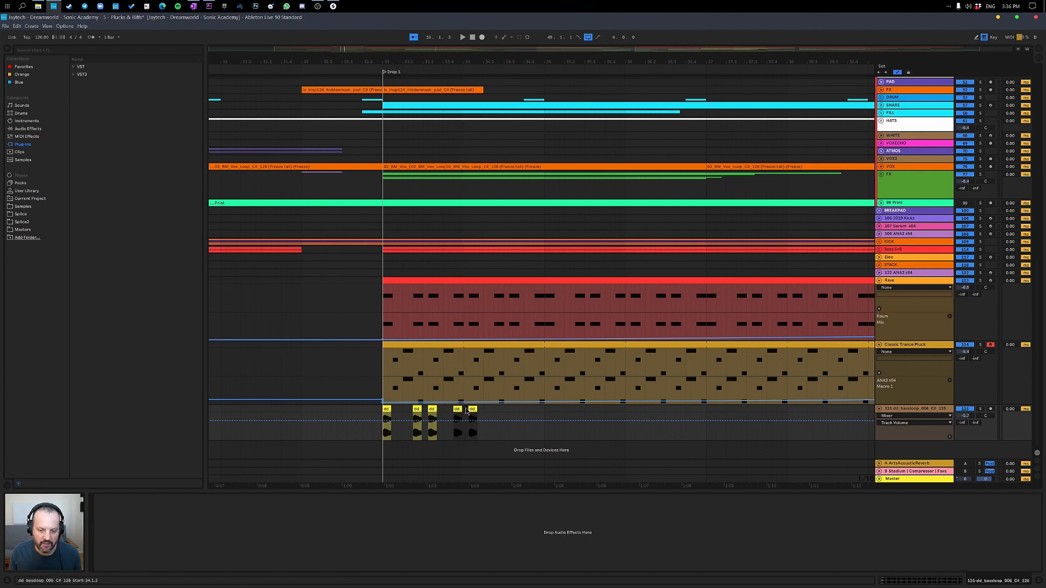
Audition the stabs, copy the pair at 33.4.3 to 34.2.3, and add one more stab at 34.4.3.
{"action": "left_click", "coordinate": [384, 421]}
{"action": "key", "text": "space"}
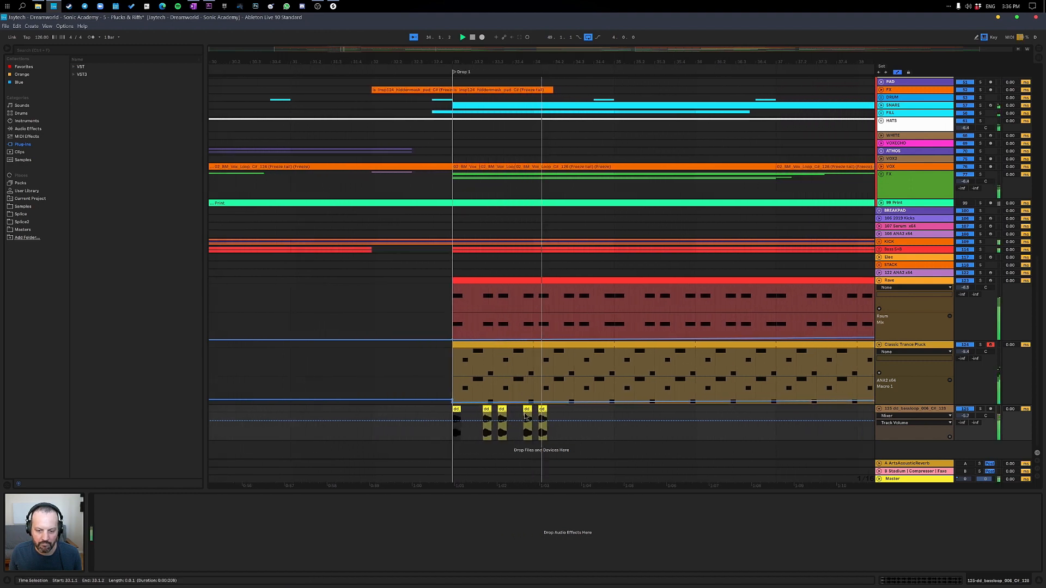
{"action": "key", "text": "space"}
{"action": "left_click", "coordinate": [504, 410]}
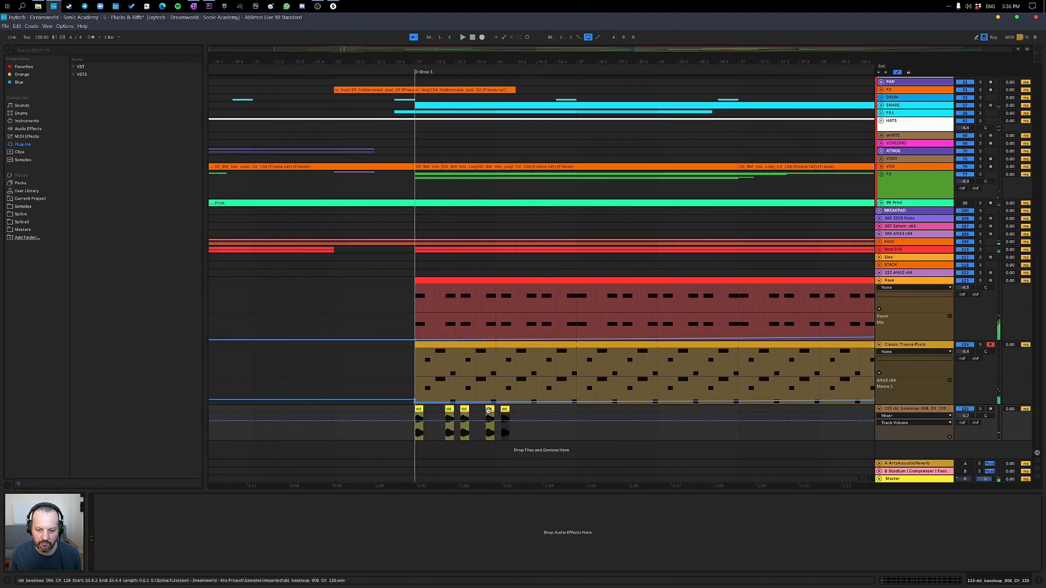
{"action": "left_click", "coordinate": [489, 410], "text": "shift"}
{"action": "left_click_drag", "start_coordinate": [488, 410], "coordinate": [527, 417]}
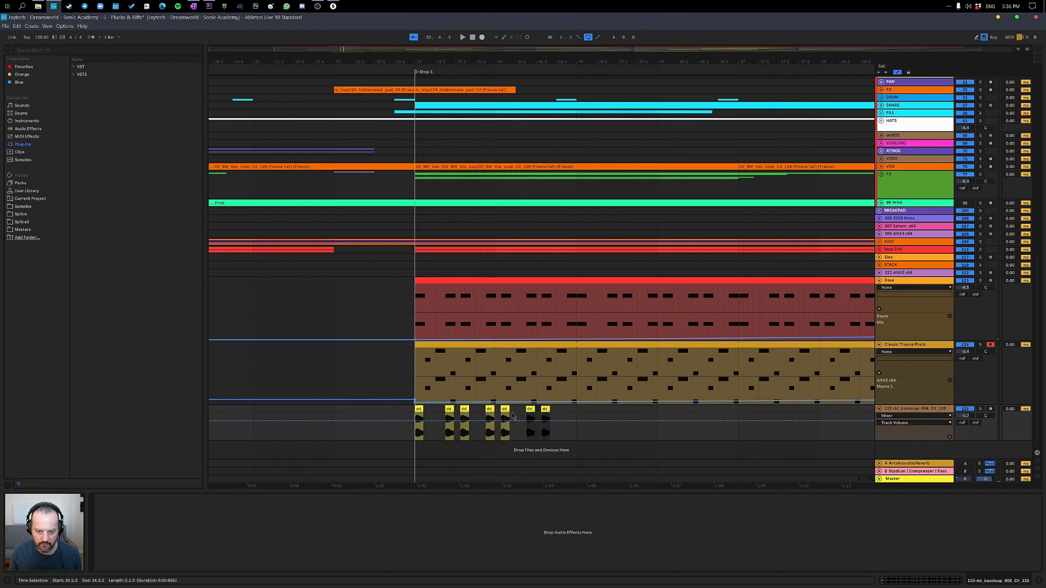
{"action": "key", "text": "space"}
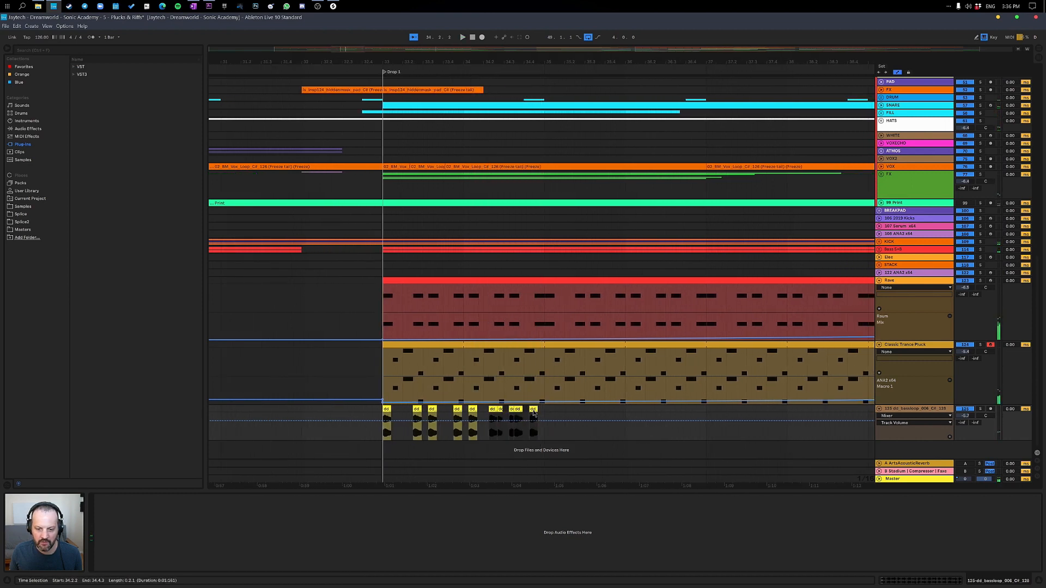
{"action": "key", "text": "space"}
Duplicate the two-bar stab pattern of bars 33 to 35 repeatedly until it fills the track up to bar 65.
{"action": "left_click_drag", "start_coordinate": [515, 408], "coordinate": [382, 415]}
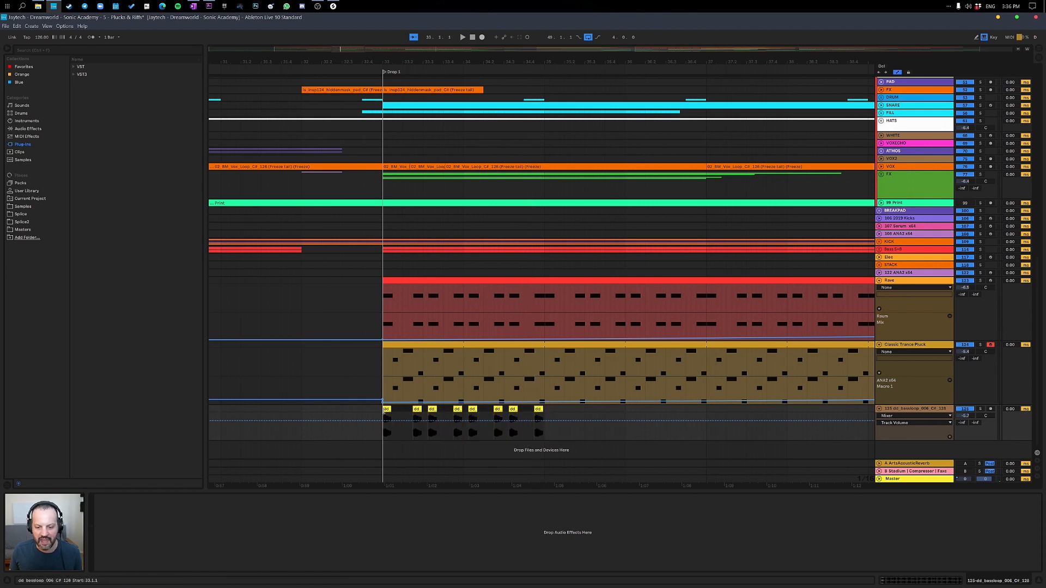
{"action": "key", "text": "ctrl+d"}
{"action": "key", "text": "ctrl+d"}
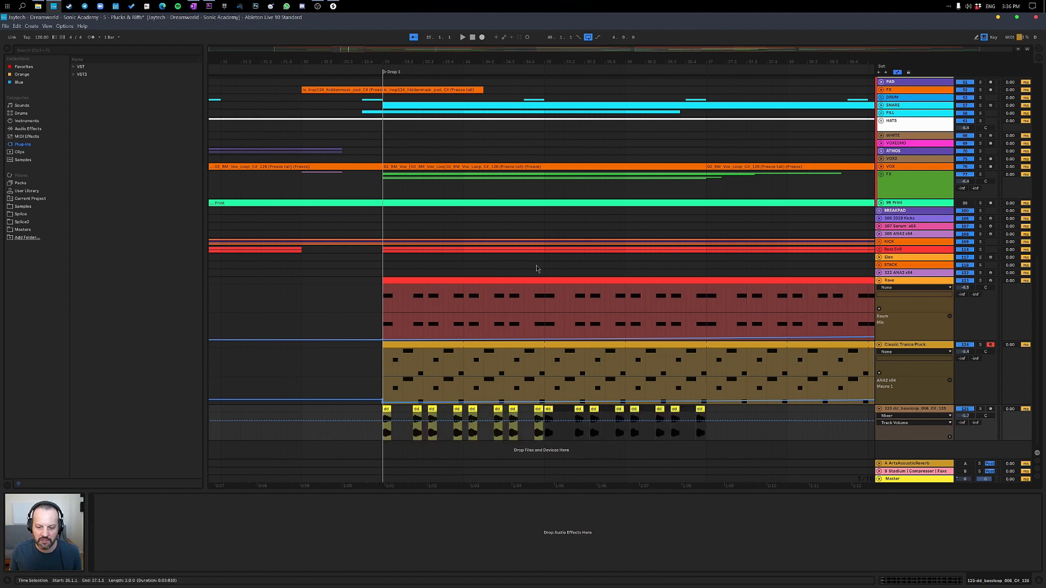
{"action": "key", "text": "ctrl+d"}
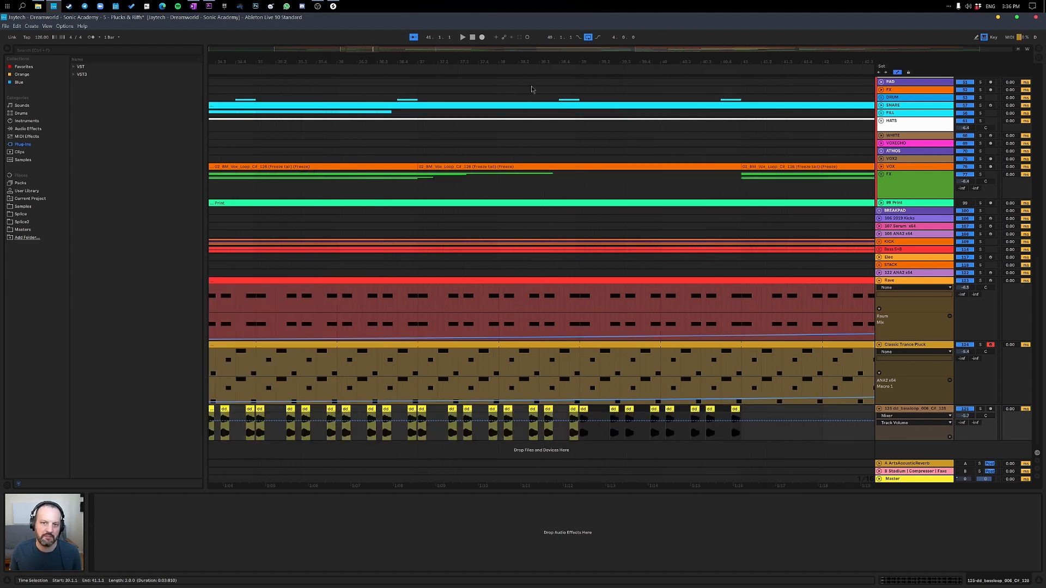
{"action": "key", "text": "w"}
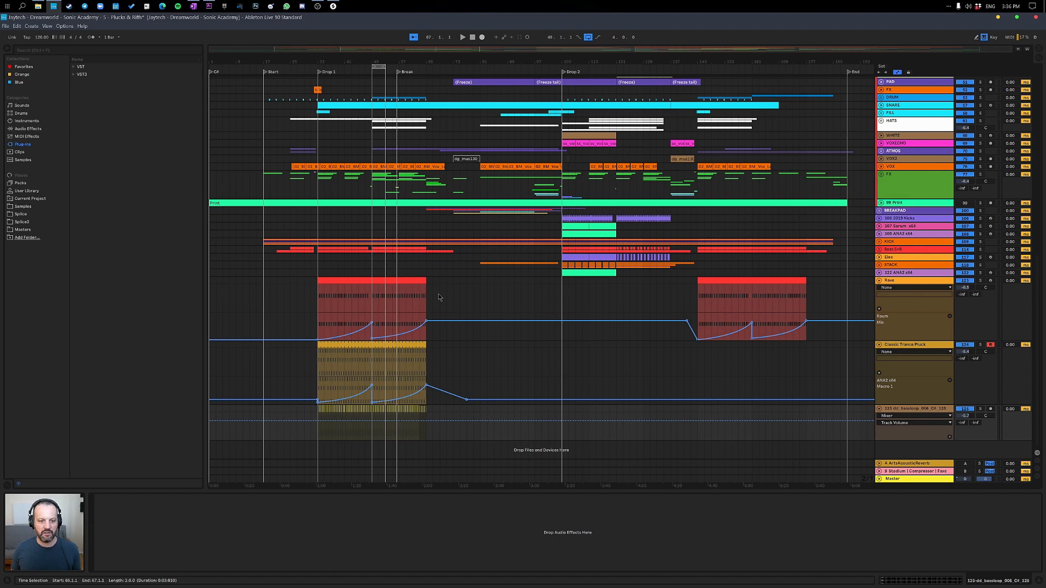
{"action": "key", "text": "Left"}
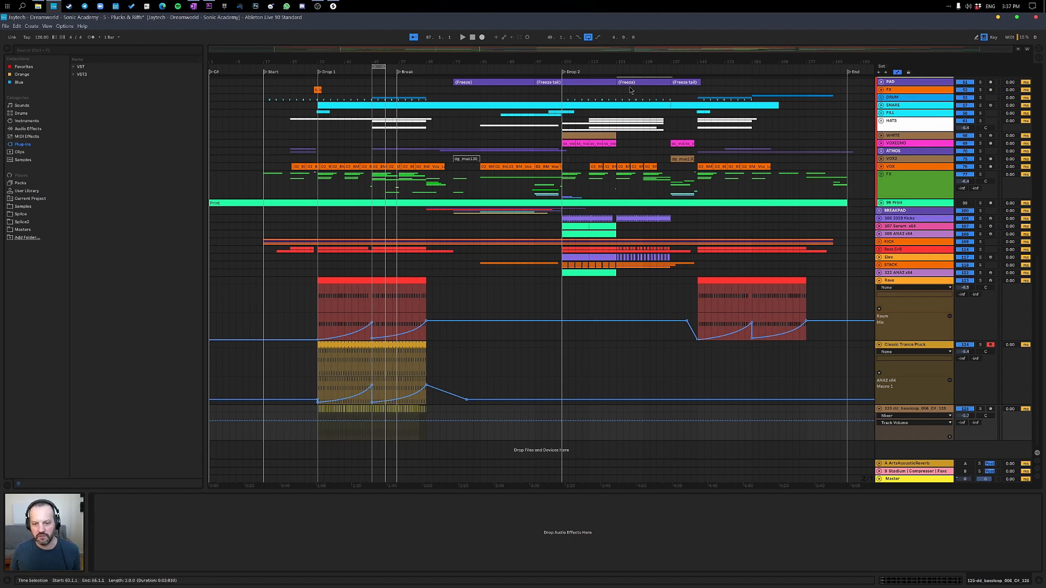
Copy the Classic Trance Pluck and bassloop stab clips of bars 33 to 65 to bar 145, under the second Rave section.
{"action": "left_click", "coordinate": [417, 345]}
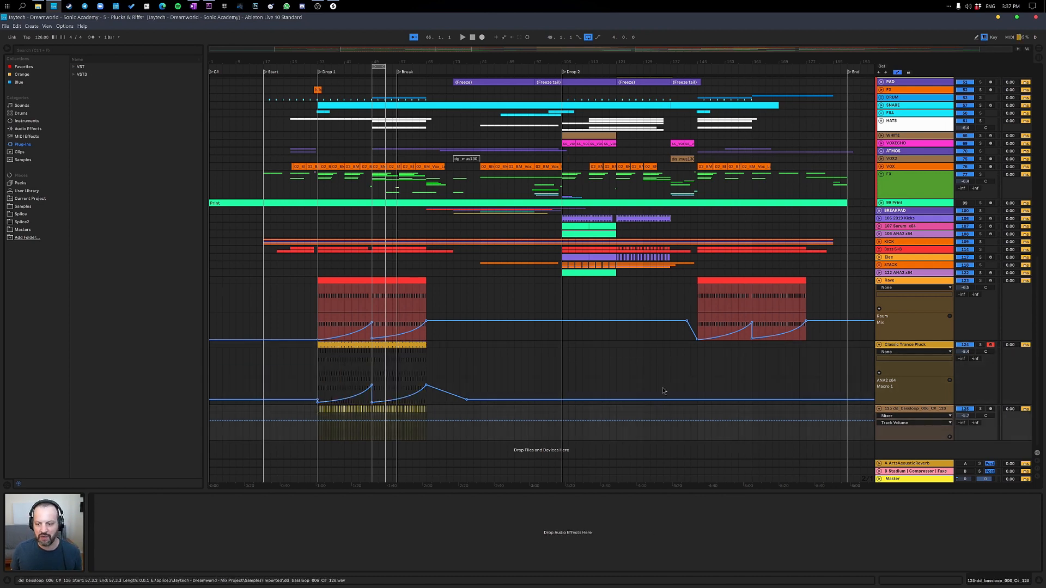
{"action": "left_click", "coordinate": [698, 347]}
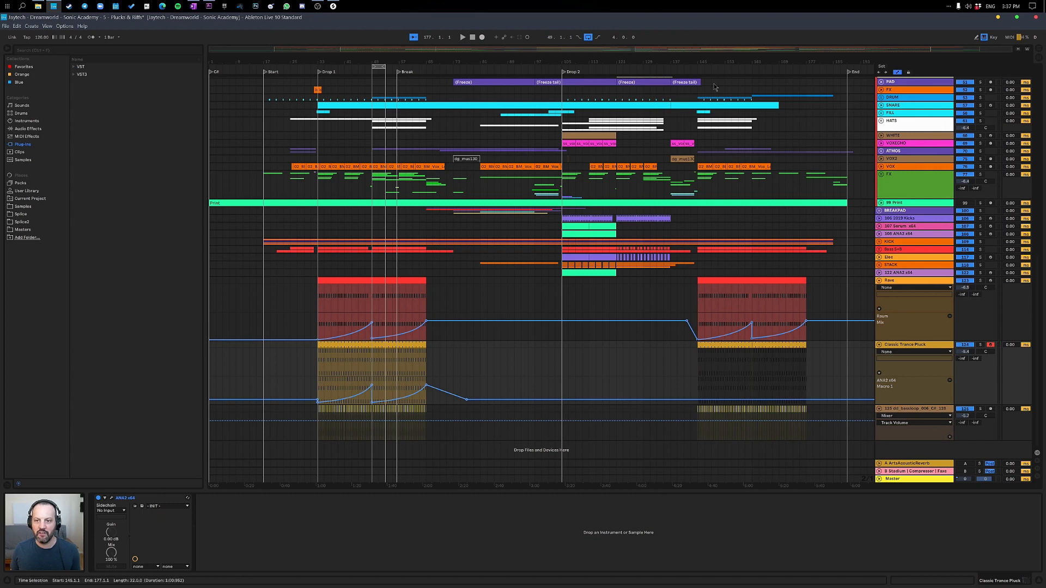